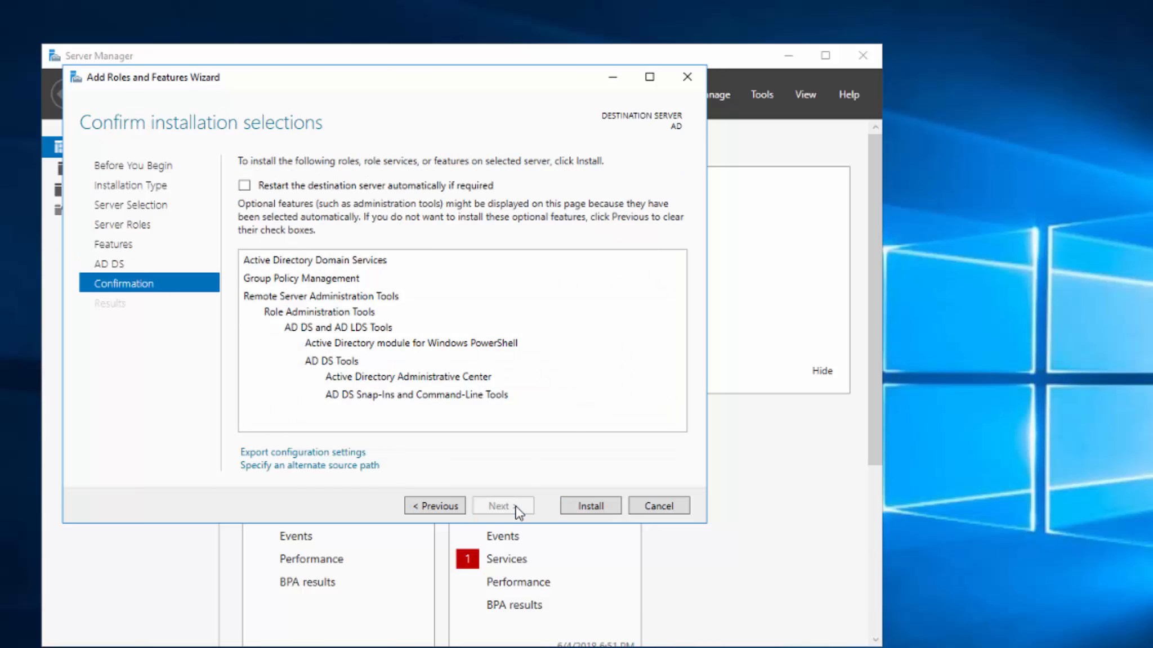
Install AD DS with its management tools, then start promoting the server to a domain controller.
{"action": "left_click", "coordinate": [601, 508]}
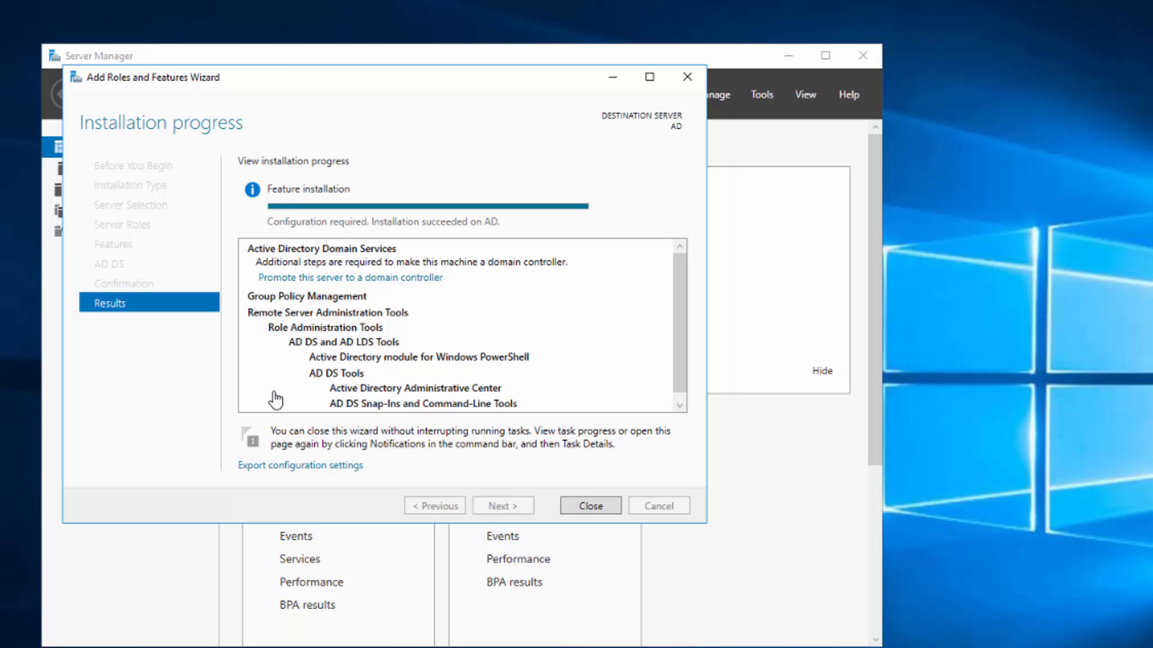
{"action": "left_click", "coordinate": [385, 280]}
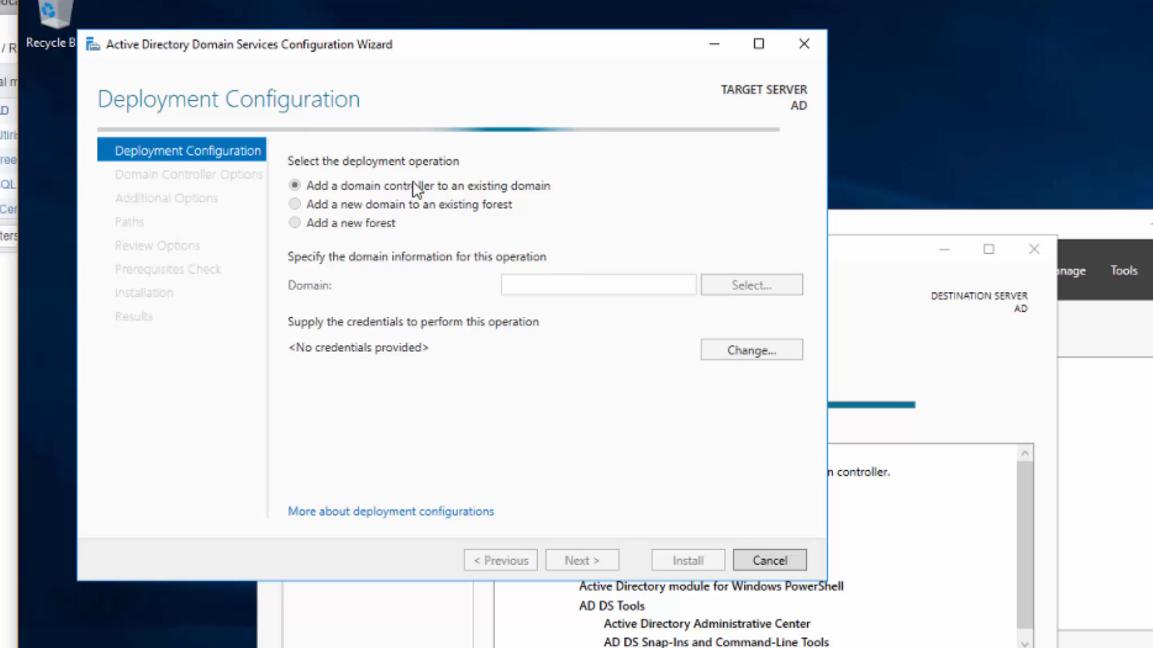
Choose 'Add a new forest' with root domain name Testlab.local and continue to Domain Controller Options.
{"action": "left_click", "coordinate": [295, 223]}
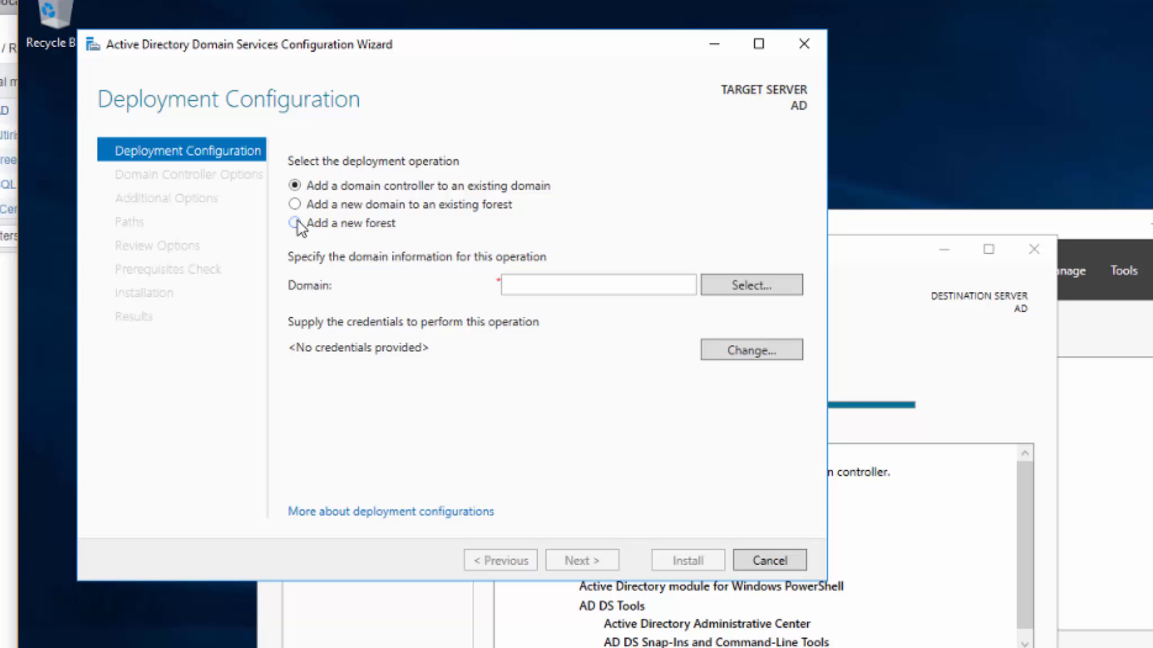
{"action": "left_click", "coordinate": [301, 202]}
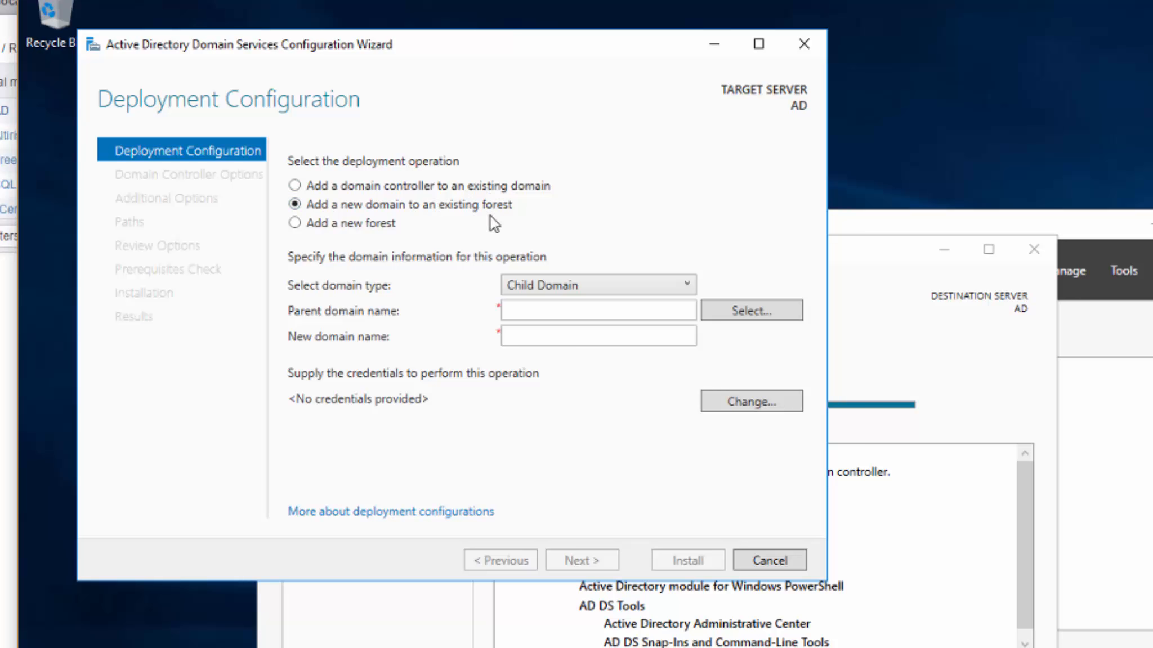
{"action": "left_click", "coordinate": [294, 223]}
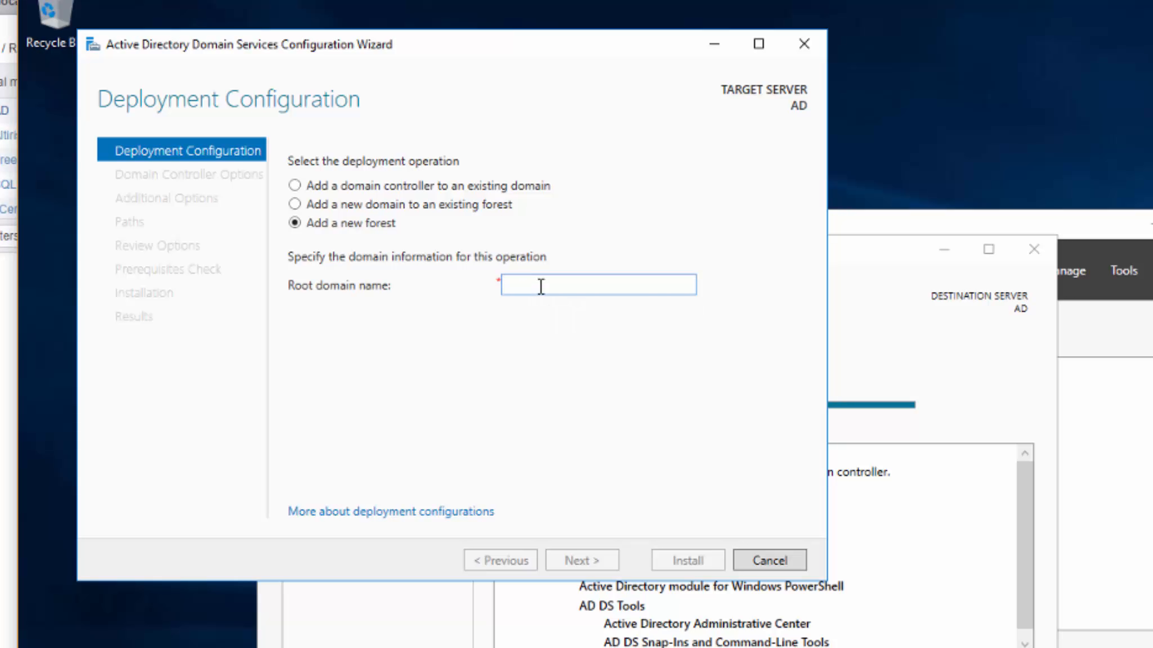
{"action": "type", "text": "Testlab.local"}
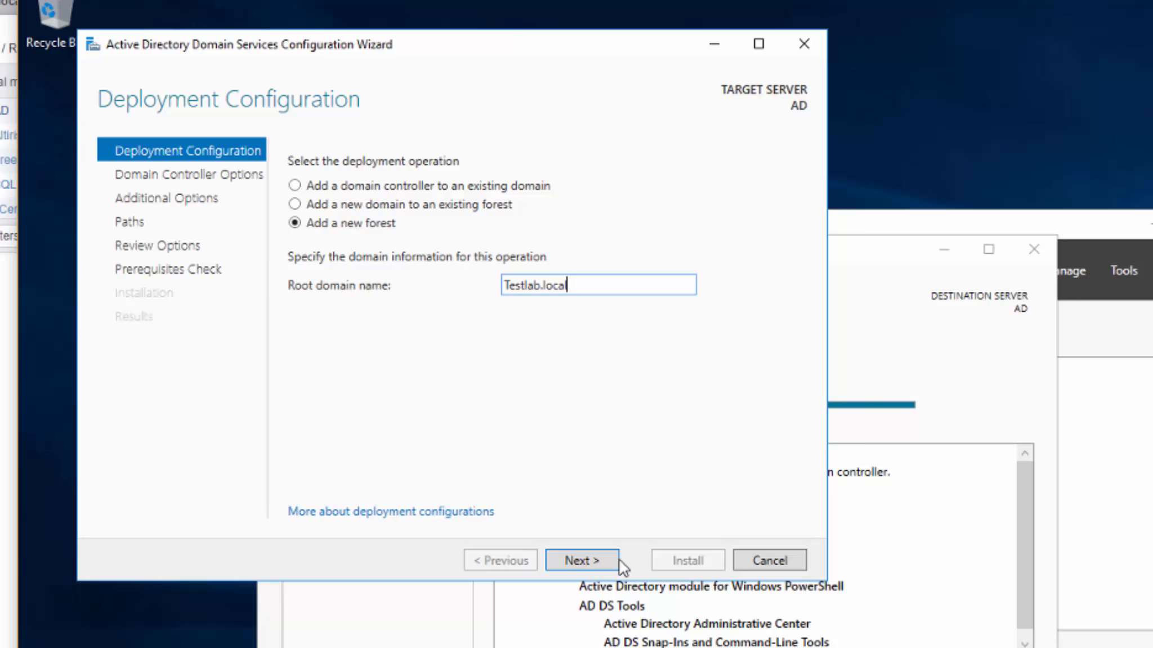
{"action": "left_click", "coordinate": [589, 561]}
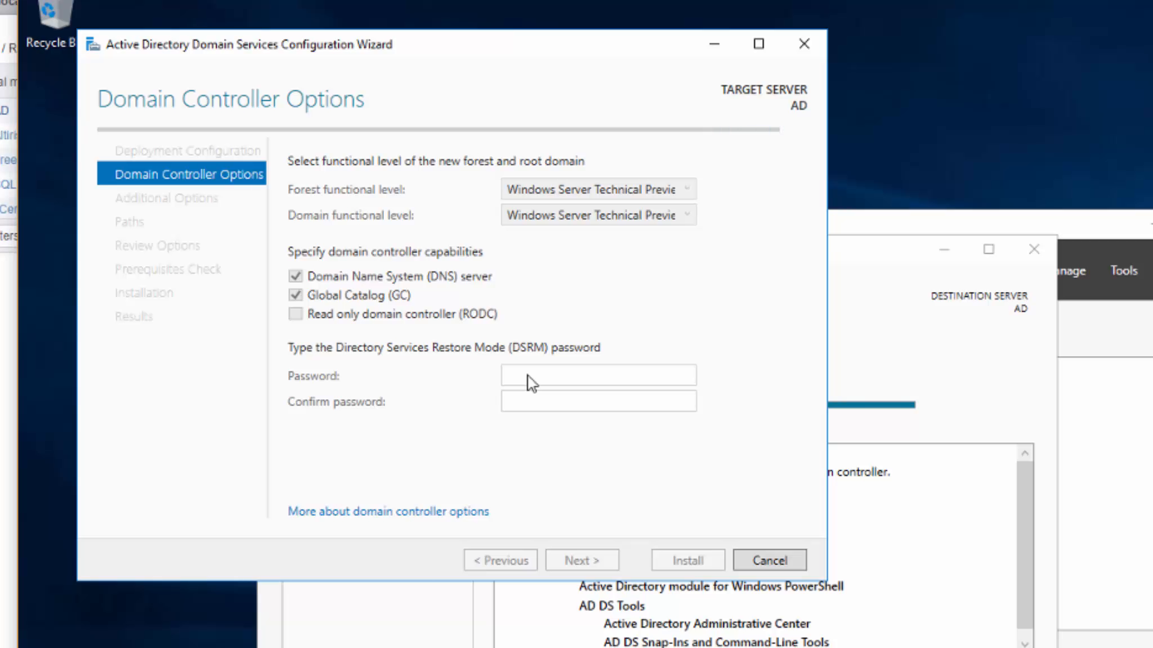
Enter the Directory Services Restore Mode password and retype it in Confirm password.
{"action": "left_click", "coordinate": [578, 372]}
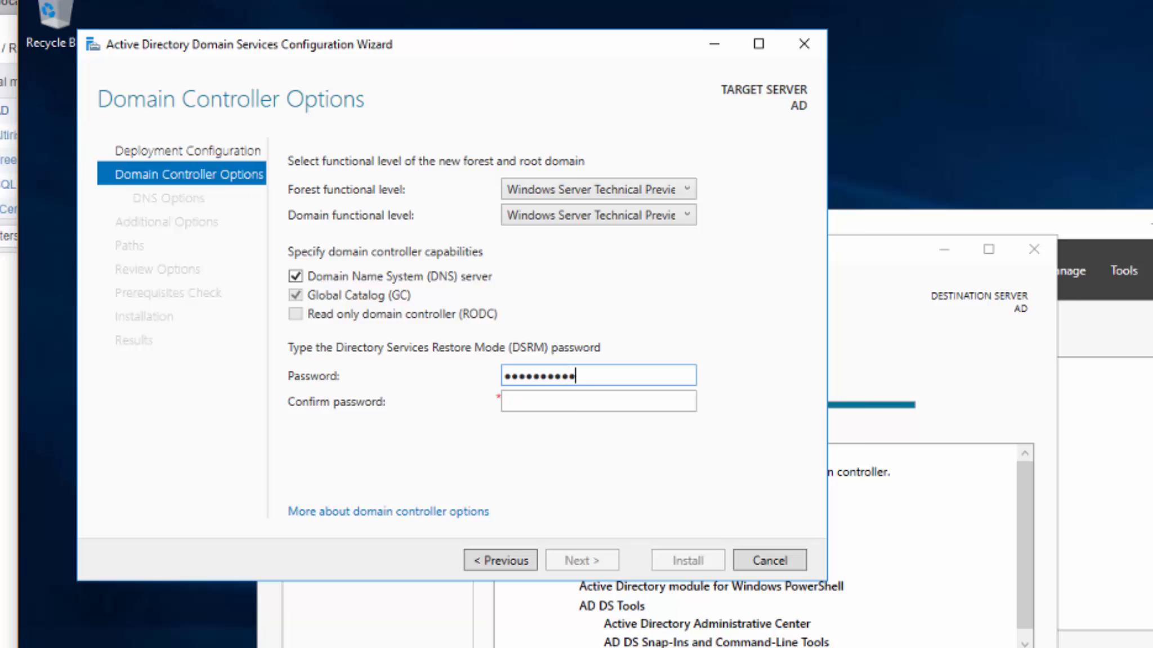
{"action": "key", "text": "Tab"}
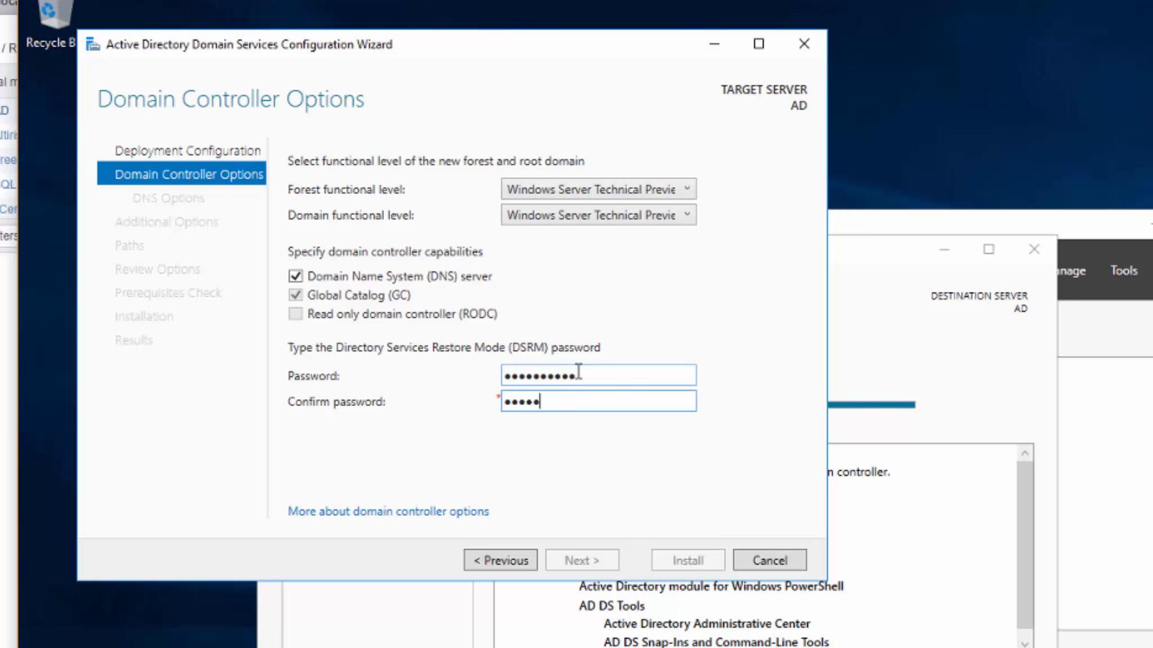
{"action": "type", "text": "•••••••••••"}
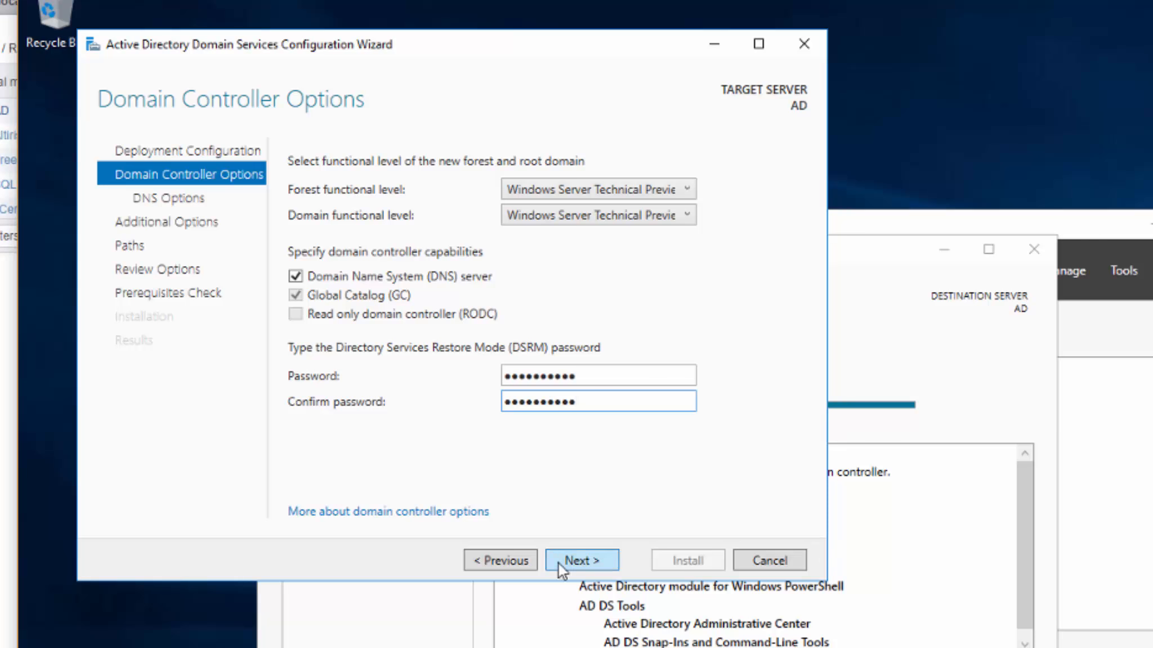
Skip DNS delegation, keep NetBIOS name TESTLAB and the default NTDS and SYSVOL paths.
{"action": "left_click", "coordinate": [574, 559]}
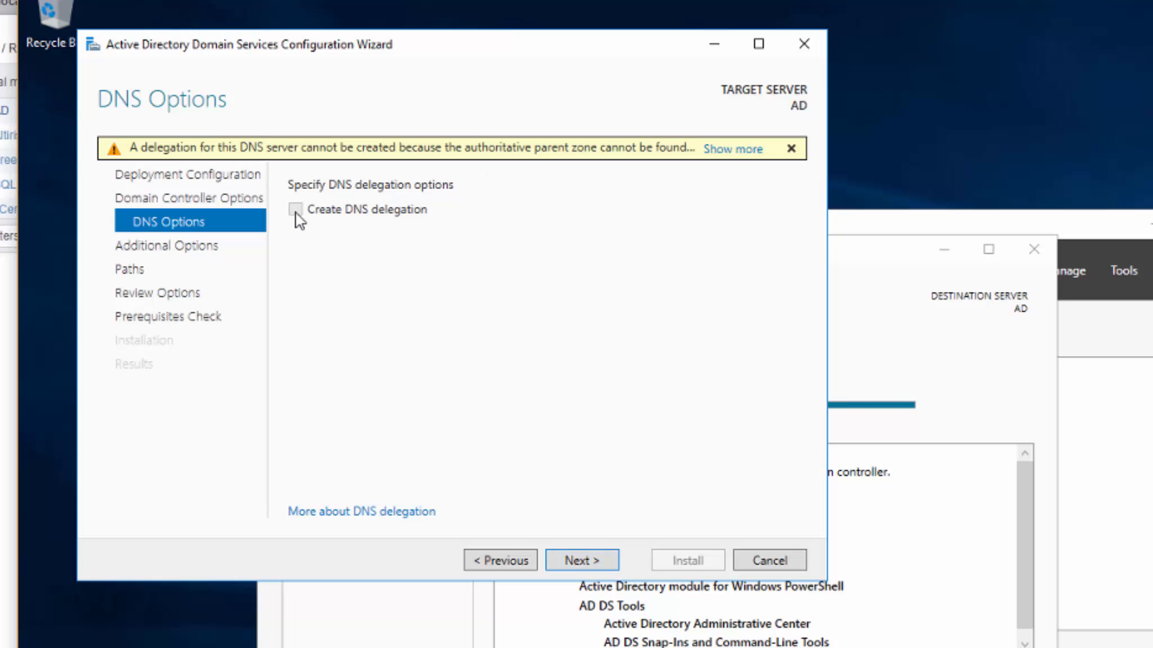
{"action": "left_click", "coordinate": [574, 563]}
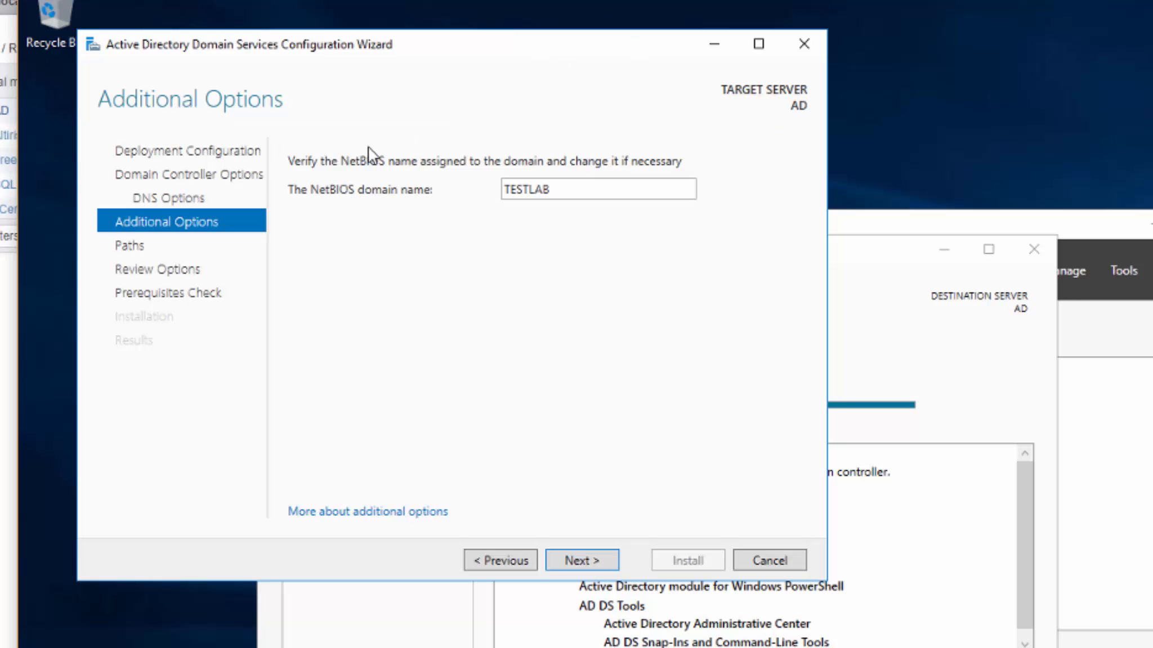
{"action": "left_click", "coordinate": [585, 561]}
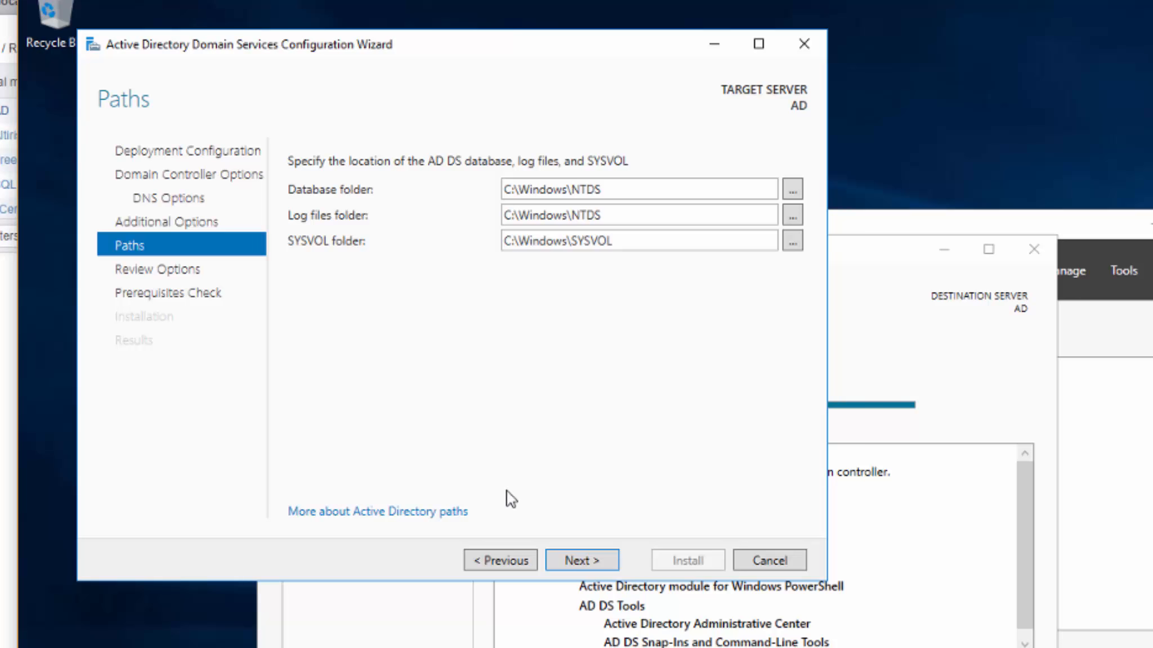
{"action": "left_click", "coordinate": [584, 561]}
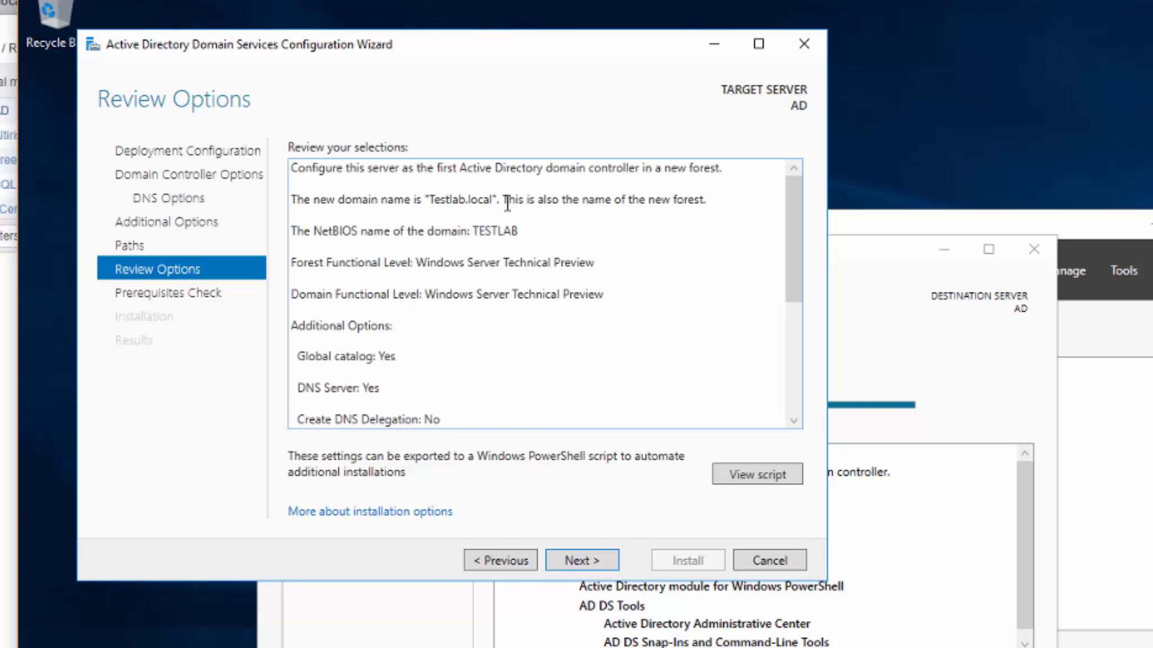
Review the Testlab.local forest settings and run the prerequisites check.
{"action": "scroll", "coordinate": [502, 246], "scroll_direction": "down", "scroll_amount": 3}
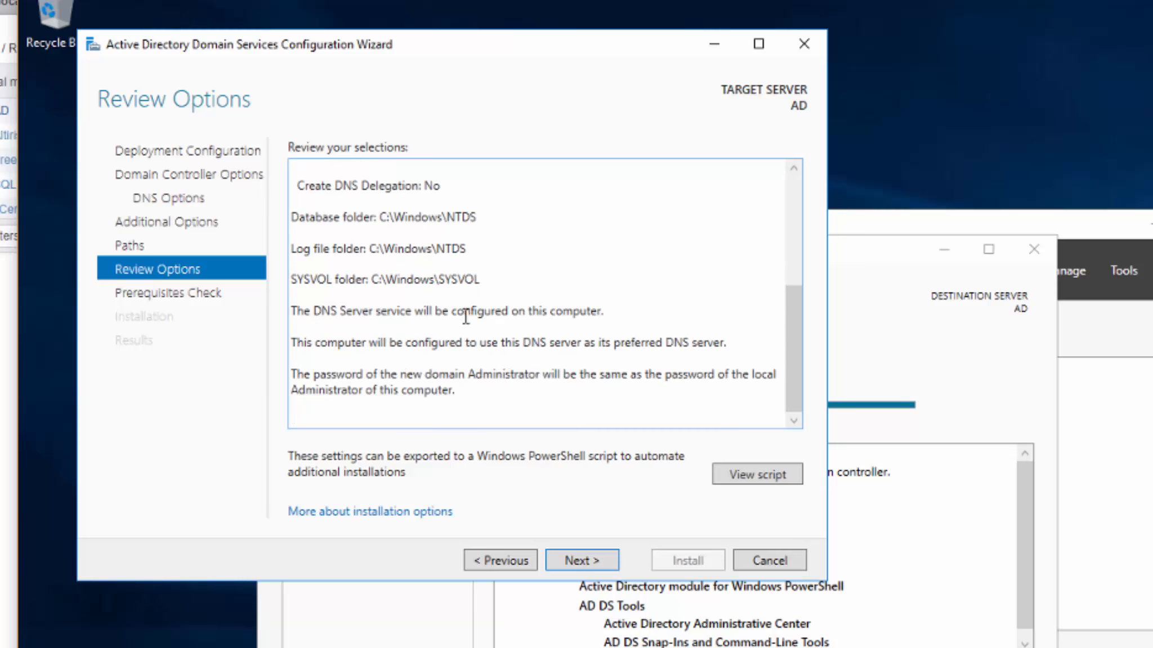
{"action": "left_click", "coordinate": [582, 562]}
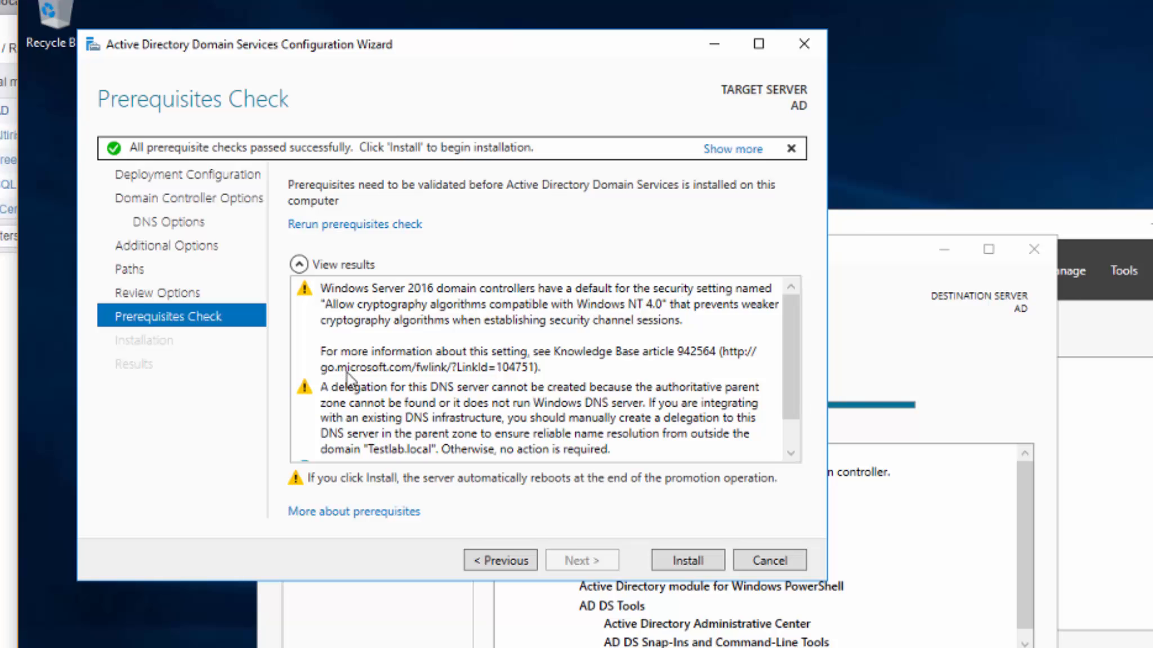
Inspect the DNS delegation warning, then install the domain controller for Testlab.local.
{"action": "left_click", "coordinate": [480, 395]}
{"action": "scroll", "coordinate": [485, 397], "scroll_direction": "down", "scroll_amount": 2}
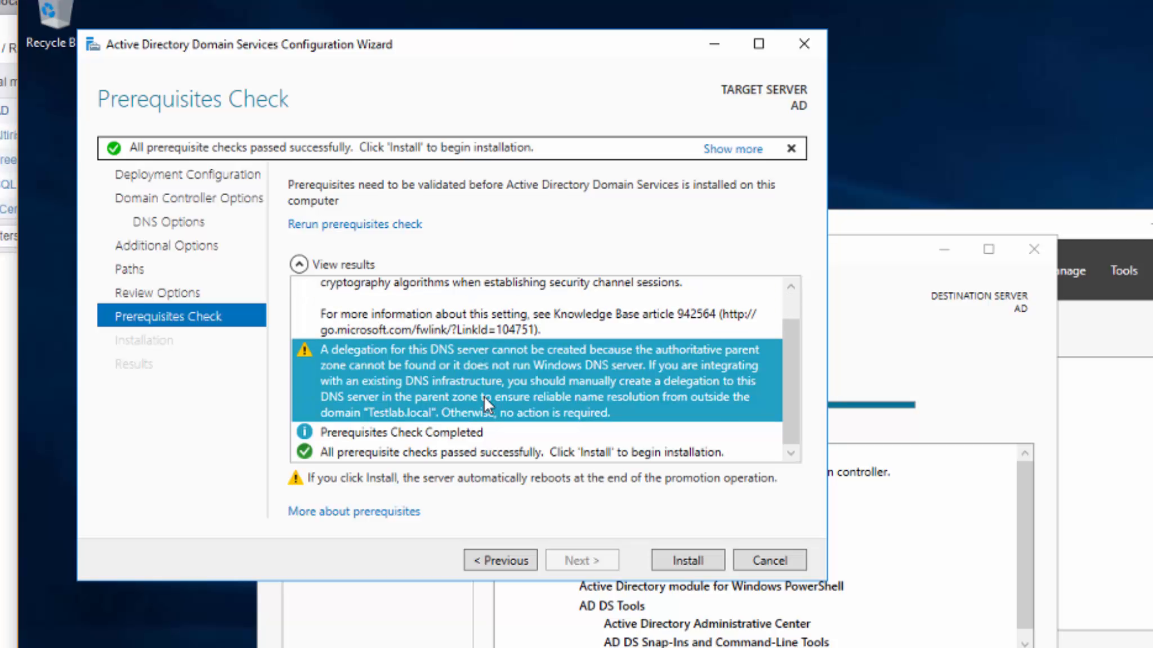
{"action": "left_click", "coordinate": [686, 564]}
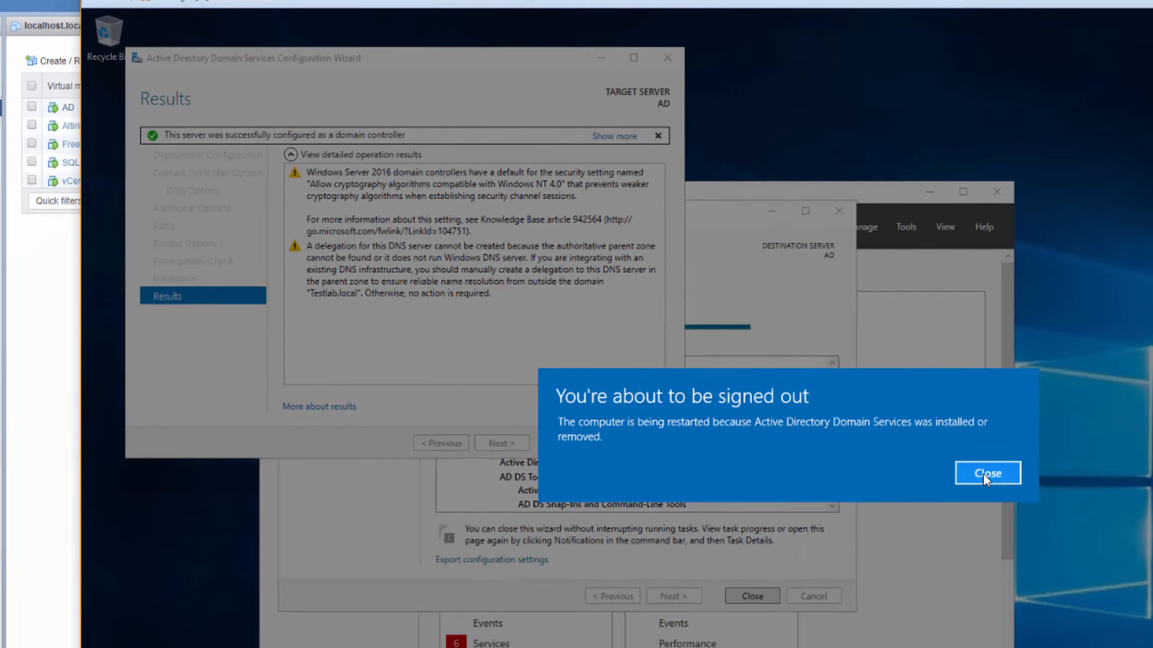
Dismiss the sign-out notice and close the results wizard, Add Roles wizard and Server Manager.
{"action": "left_click", "coordinate": [988, 473]}
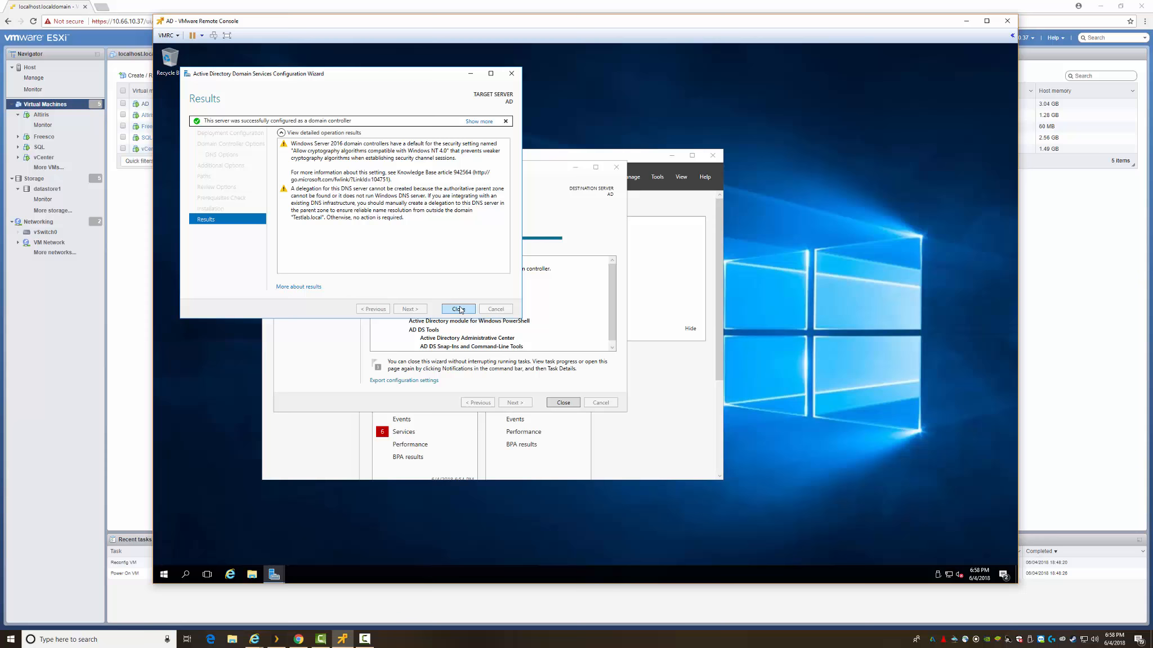
{"action": "left_click", "coordinate": [459, 309]}
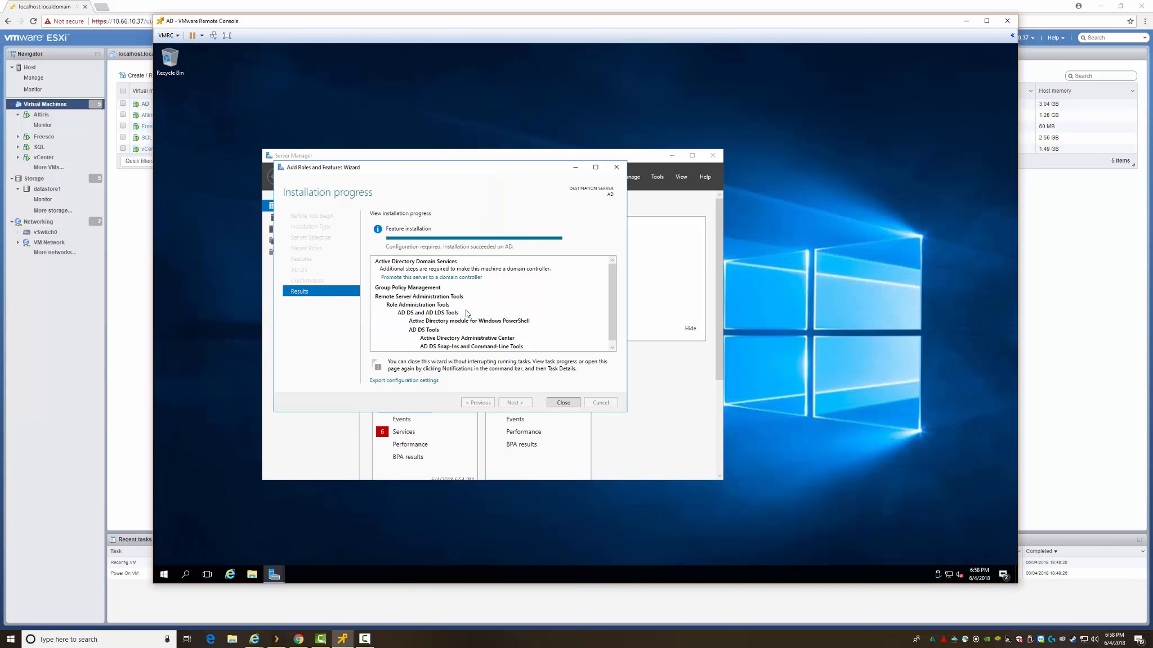
{"action": "left_click", "coordinate": [562, 403]}
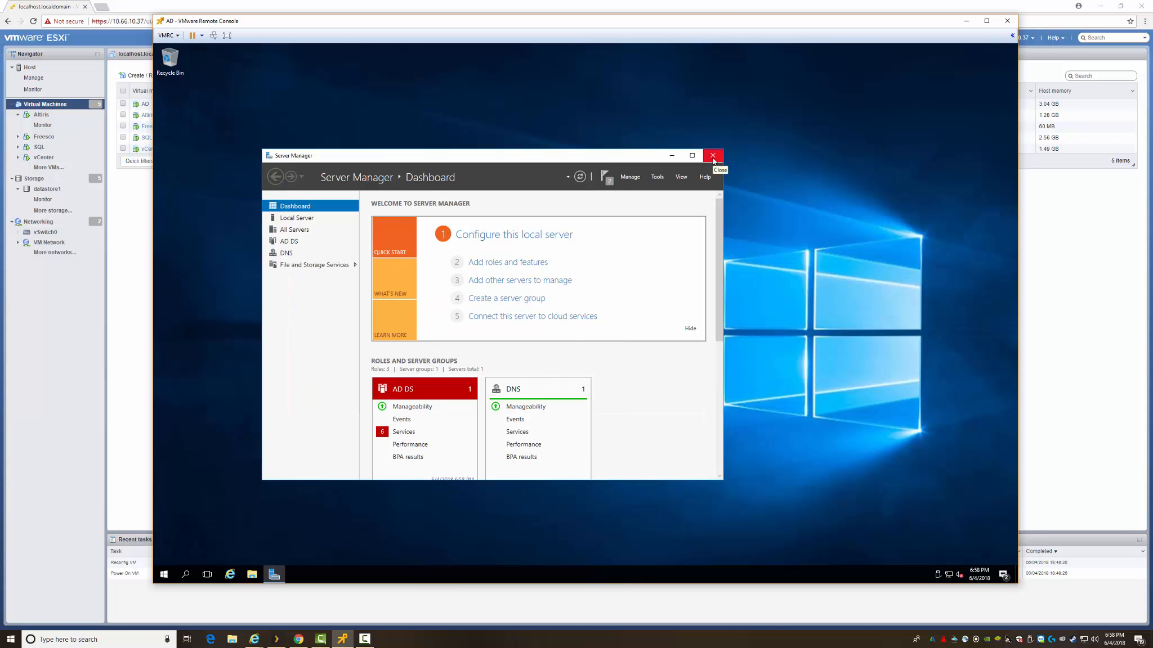
{"action": "left_click", "coordinate": [713, 158]}
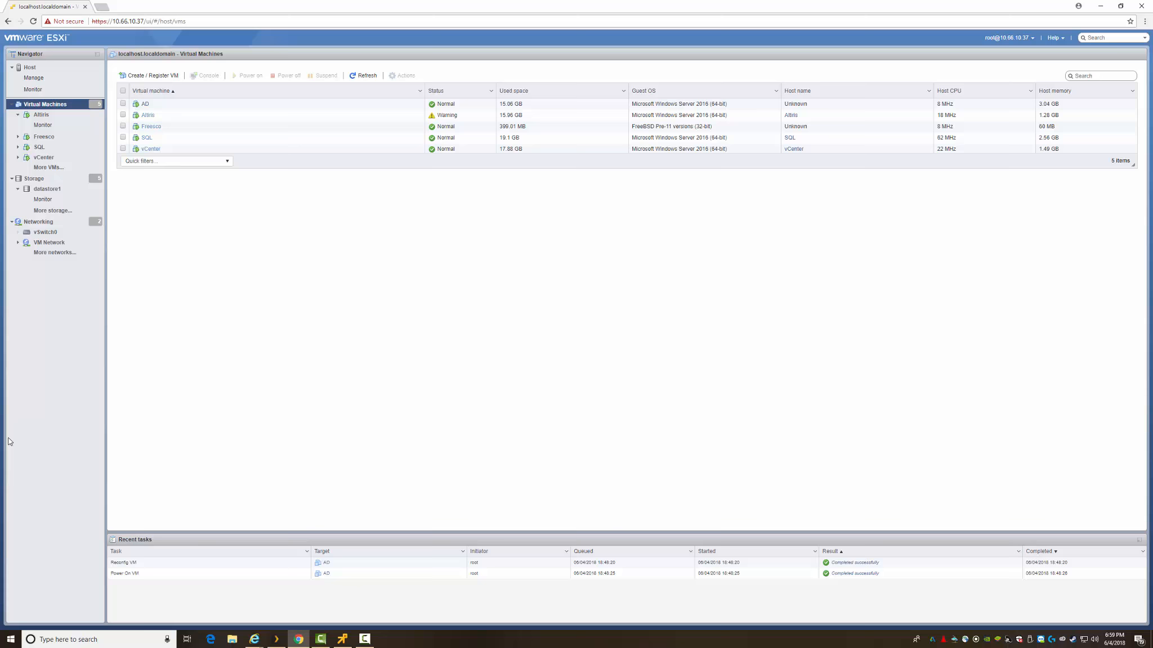
Shut down and power off the Altiris virtual machine, confirming with Yes.
{"action": "left_click", "coordinate": [147, 115]}
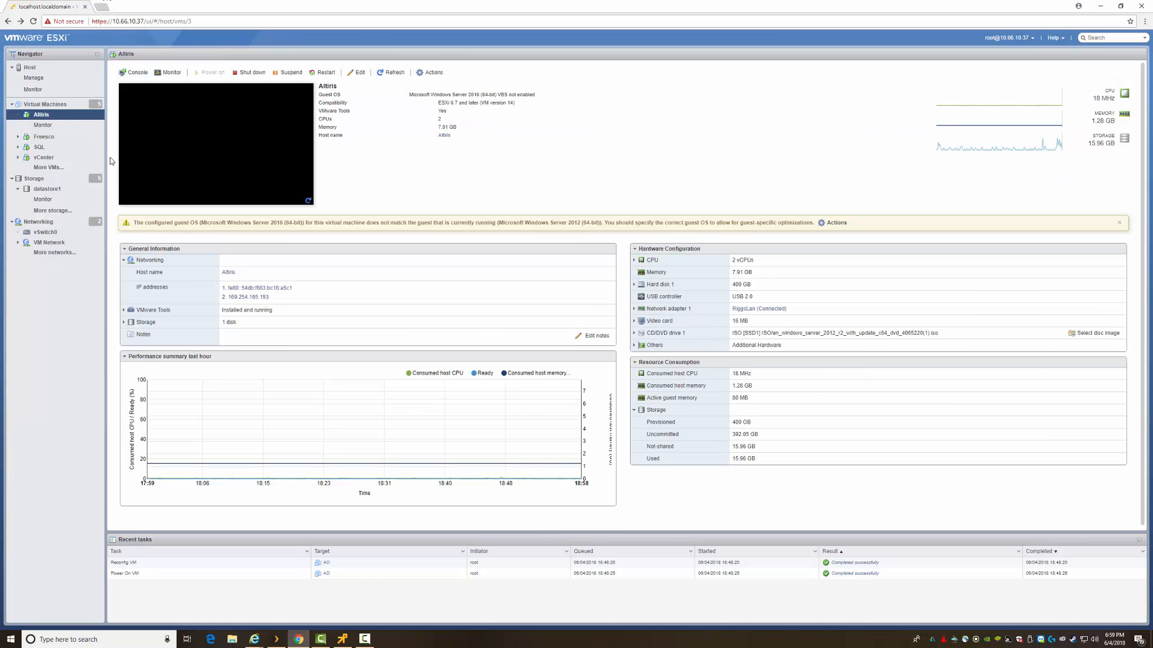
{"action": "key", "text": "alt+Tab"}
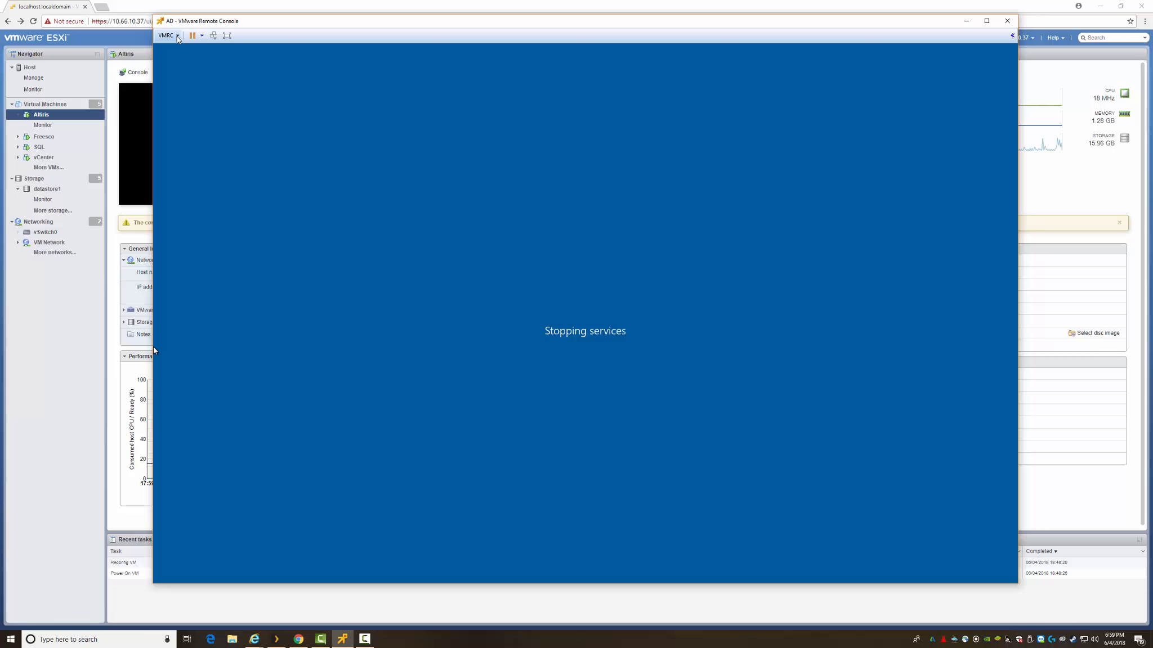
{"action": "left_click_drag", "start_coordinate": [214, 22], "coordinate": [119, 102]}
{"action": "left_click", "coordinate": [249, 73]}
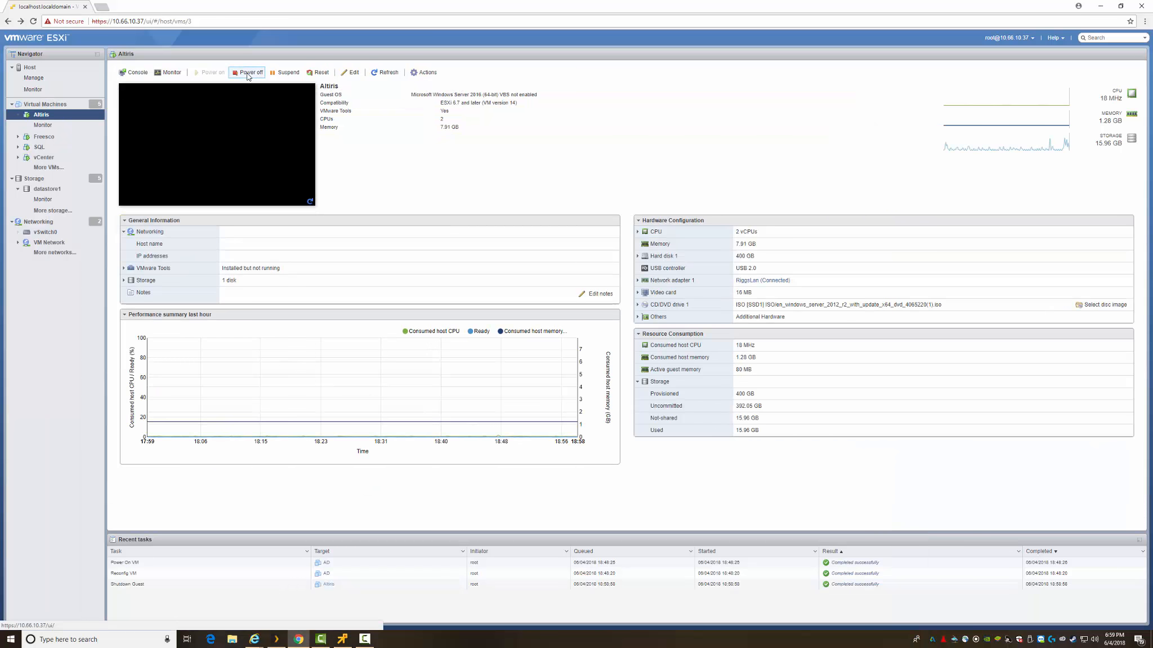
{"action": "left_click", "coordinate": [248, 73]}
{"action": "left_click", "coordinate": [646, 362]}
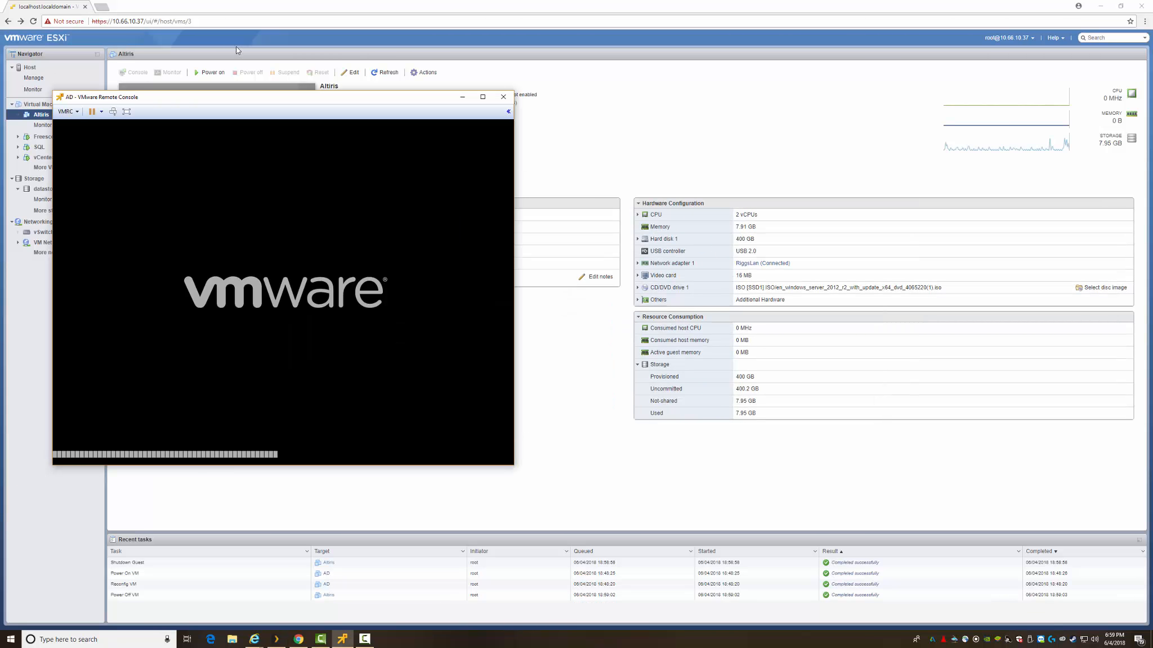
Power the Altiris virtual machine back on.
{"action": "left_click_drag", "start_coordinate": [256, 99], "coordinate": [586, 201]}
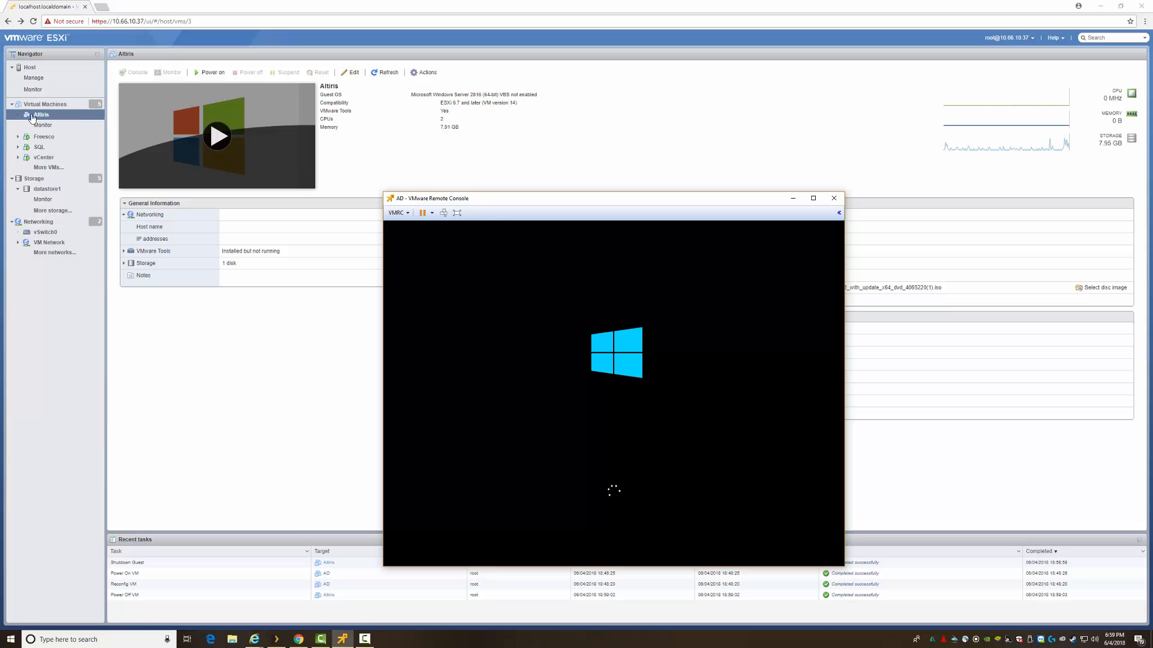
{"action": "left_click_drag", "start_coordinate": [526, 201], "coordinate": [326, 143]}
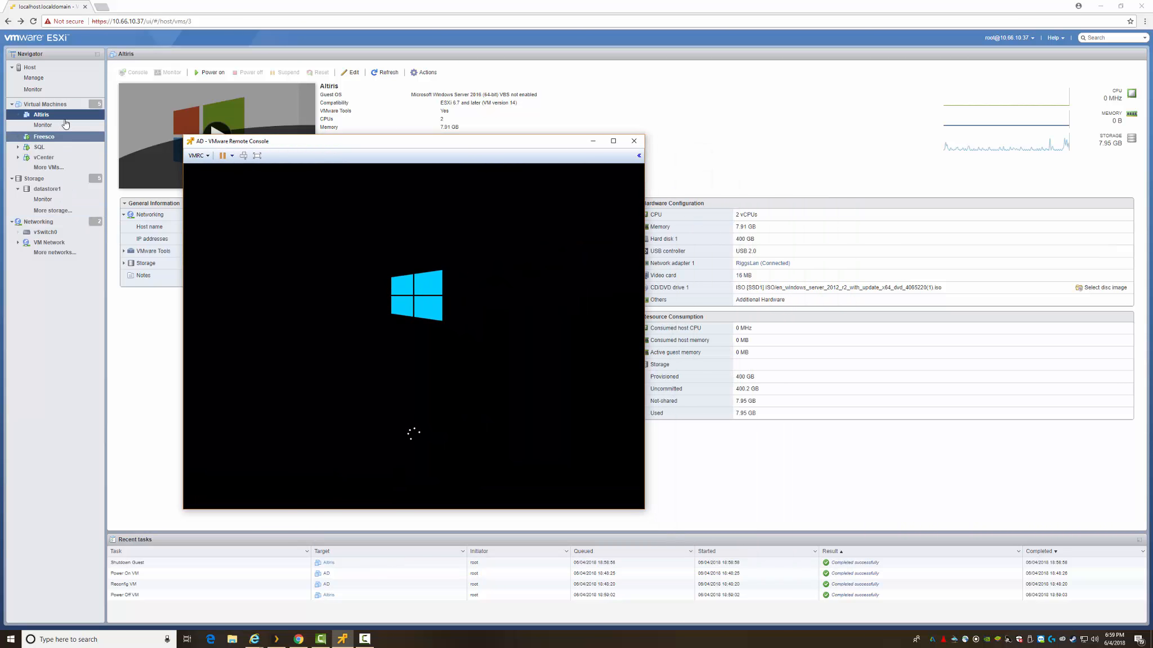
{"action": "left_click", "coordinate": [210, 72]}
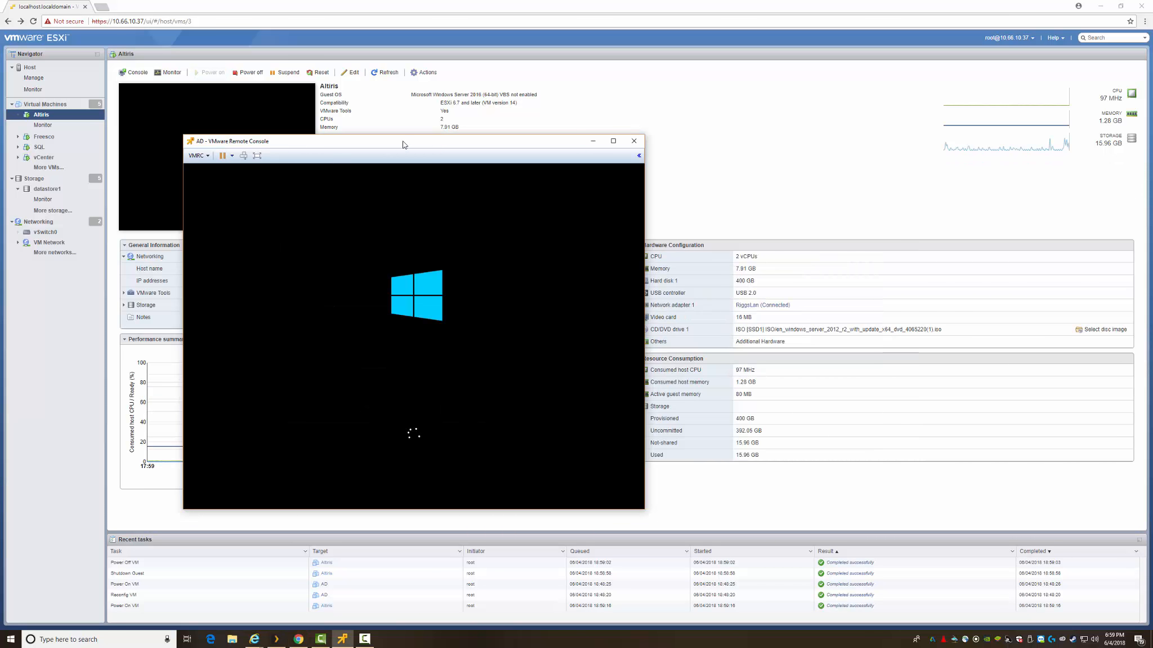
{"action": "left_click_drag", "start_coordinate": [403, 145], "coordinate": [309, 60]}
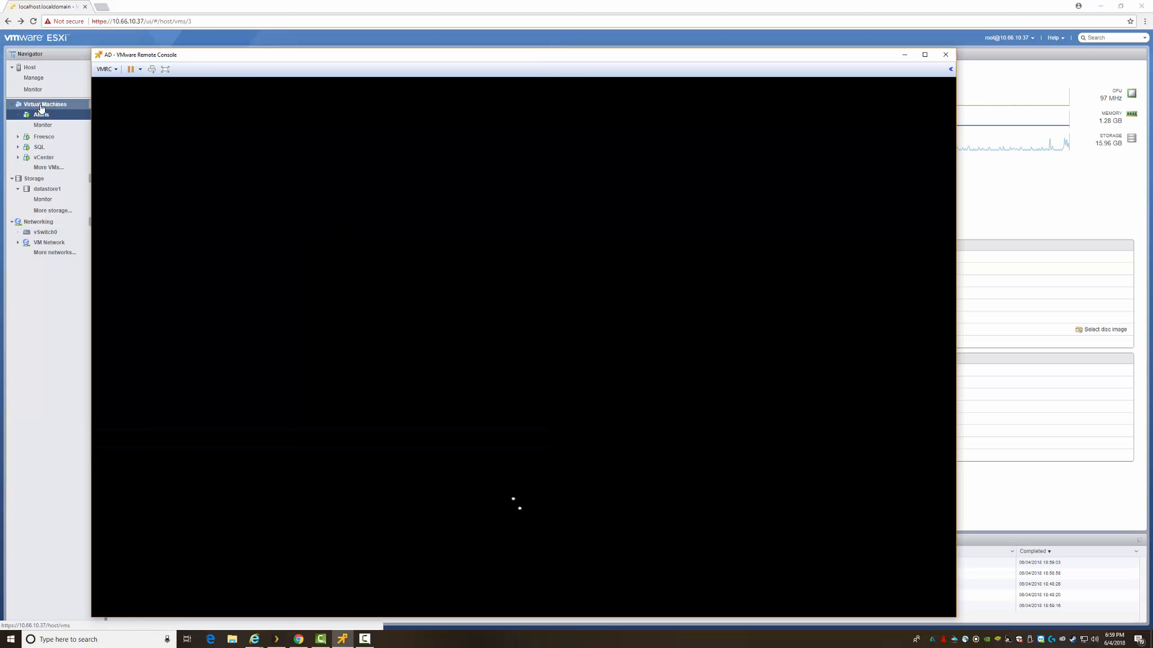
From the virtual machine list, open the AD VM's summary and launch its remote console.
{"action": "left_click", "coordinate": [41, 107]}
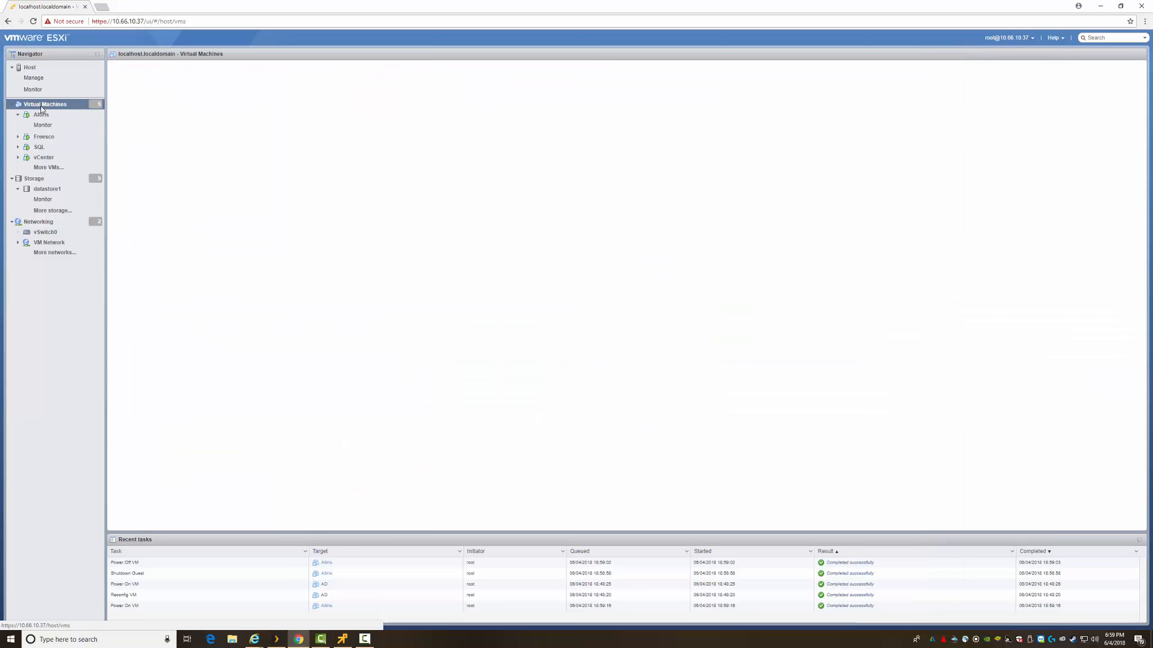
{"action": "left_click", "coordinate": [144, 110]}
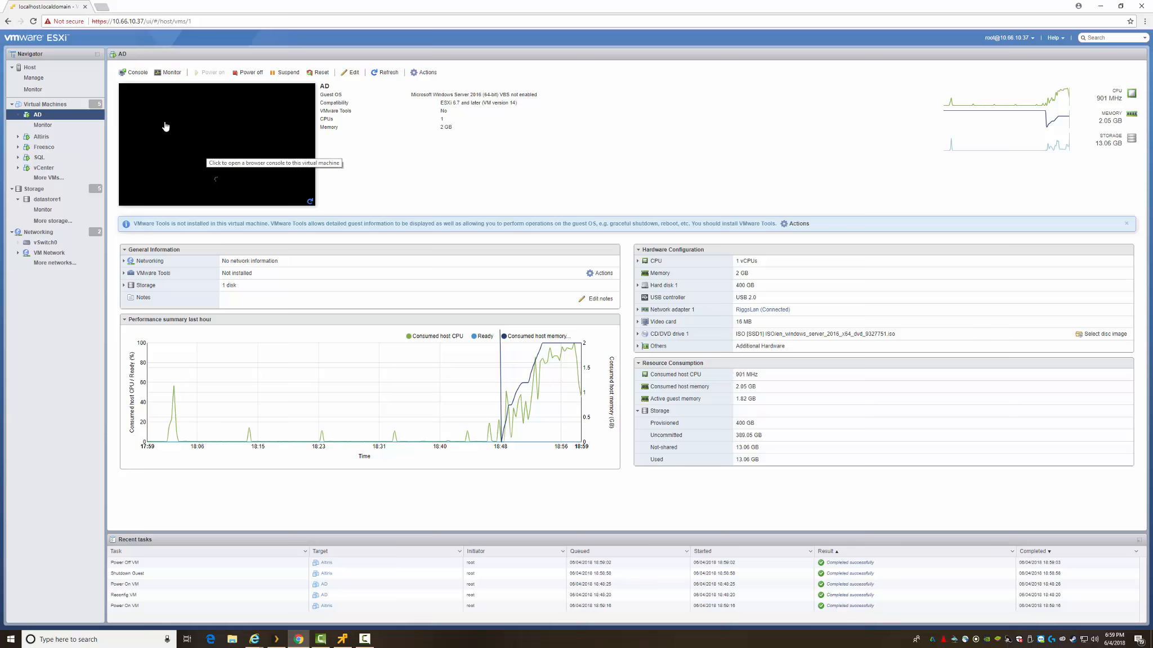
{"action": "left_click", "coordinate": [230, 146]}
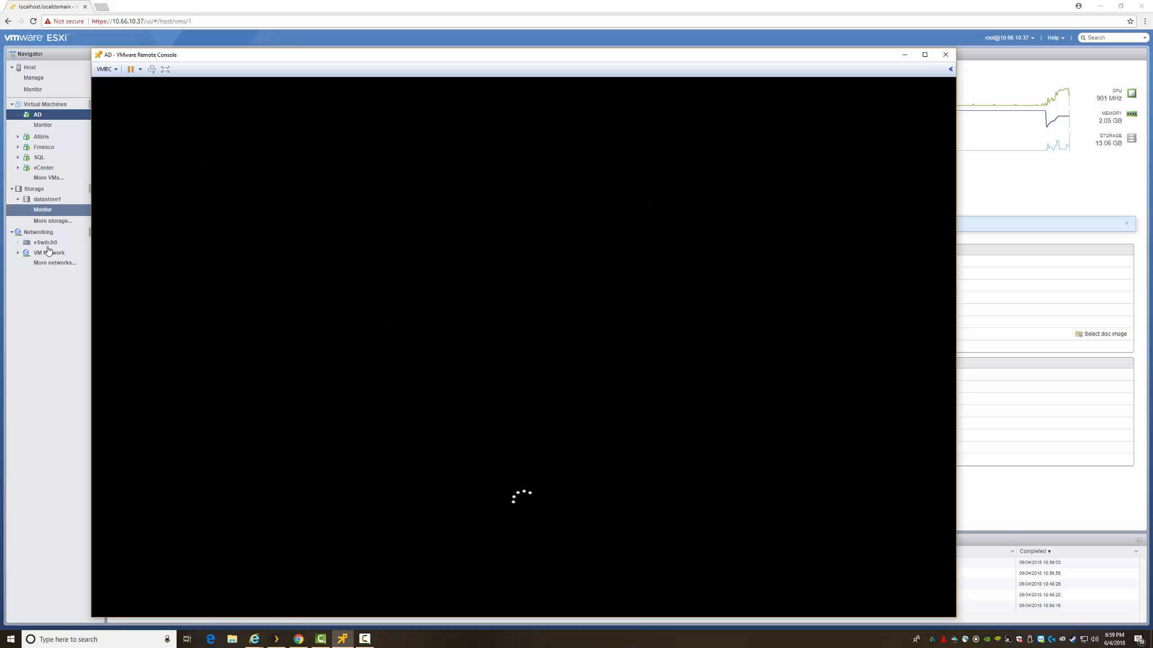
Refresh the AD console preview and move the VMware Remote Console window to the top.
{"action": "left_click", "coordinate": [50, 288]}
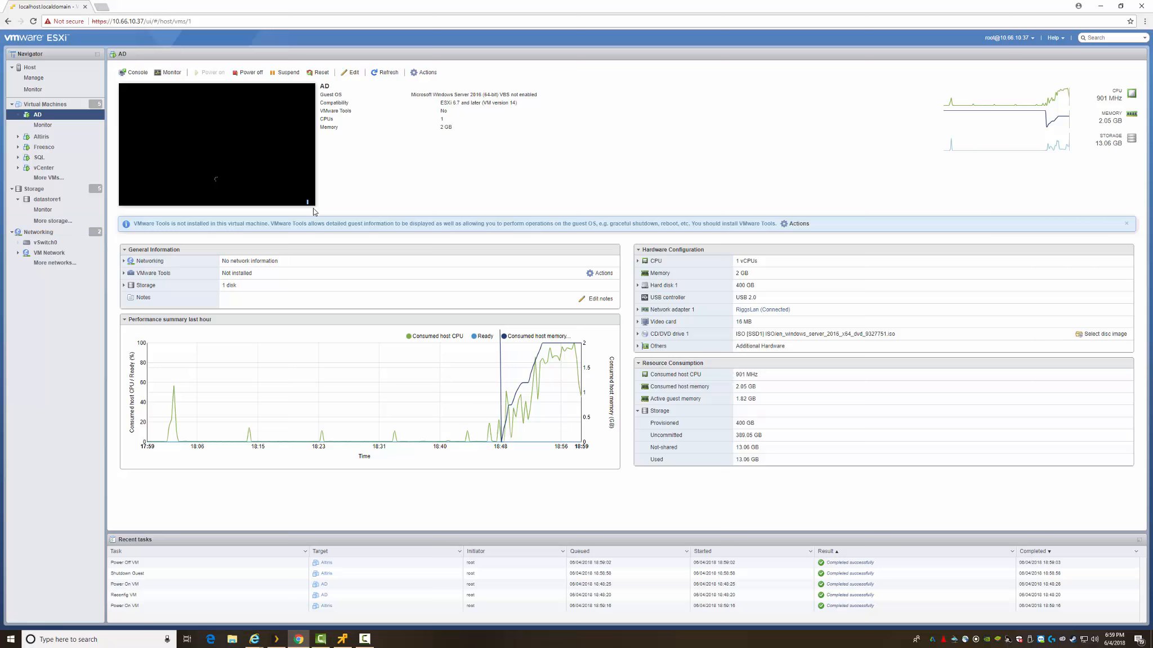
{"action": "key", "text": "alt+Tab"}
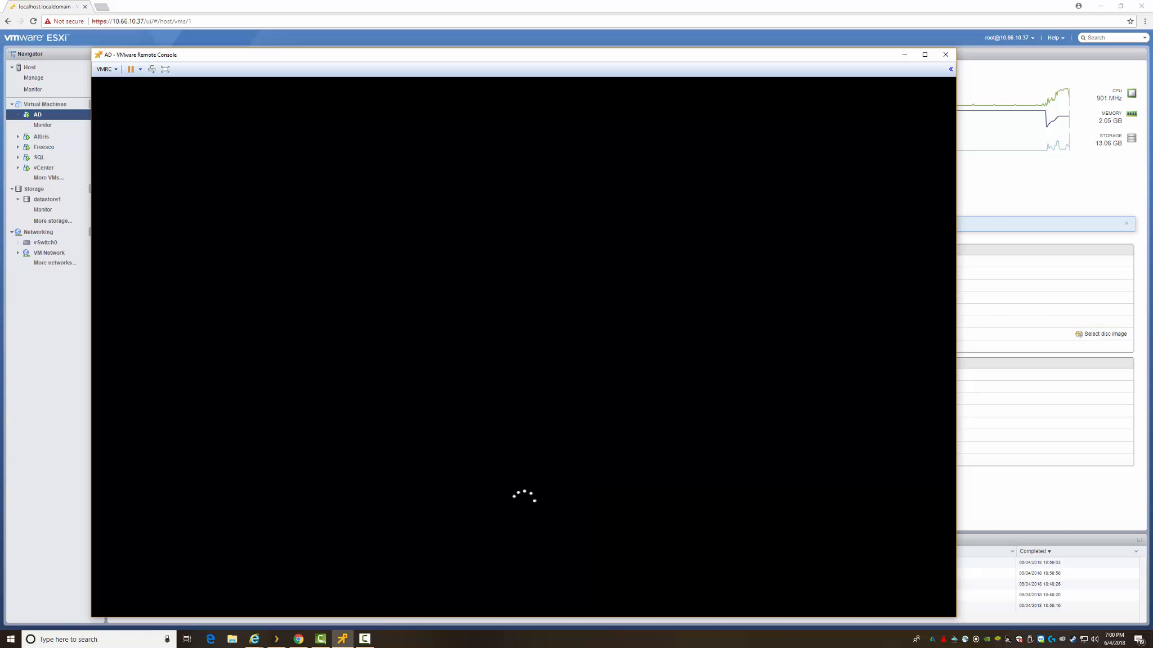
{"action": "key", "text": "alt+Tab"}
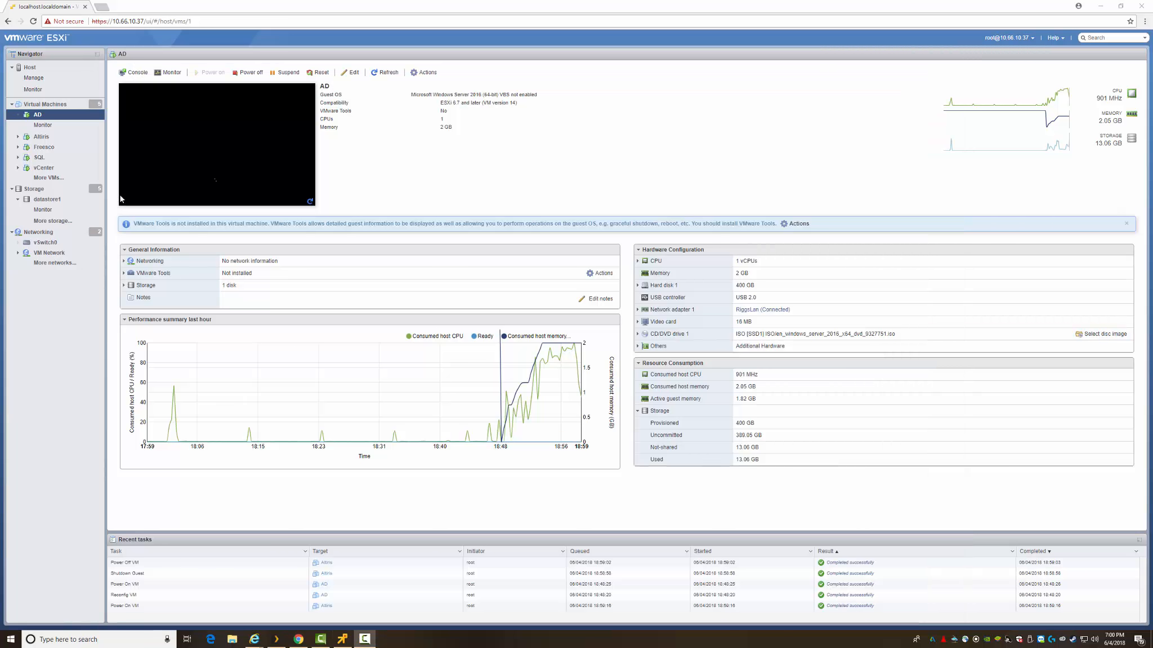
{"action": "left_click", "coordinate": [309, 202]}
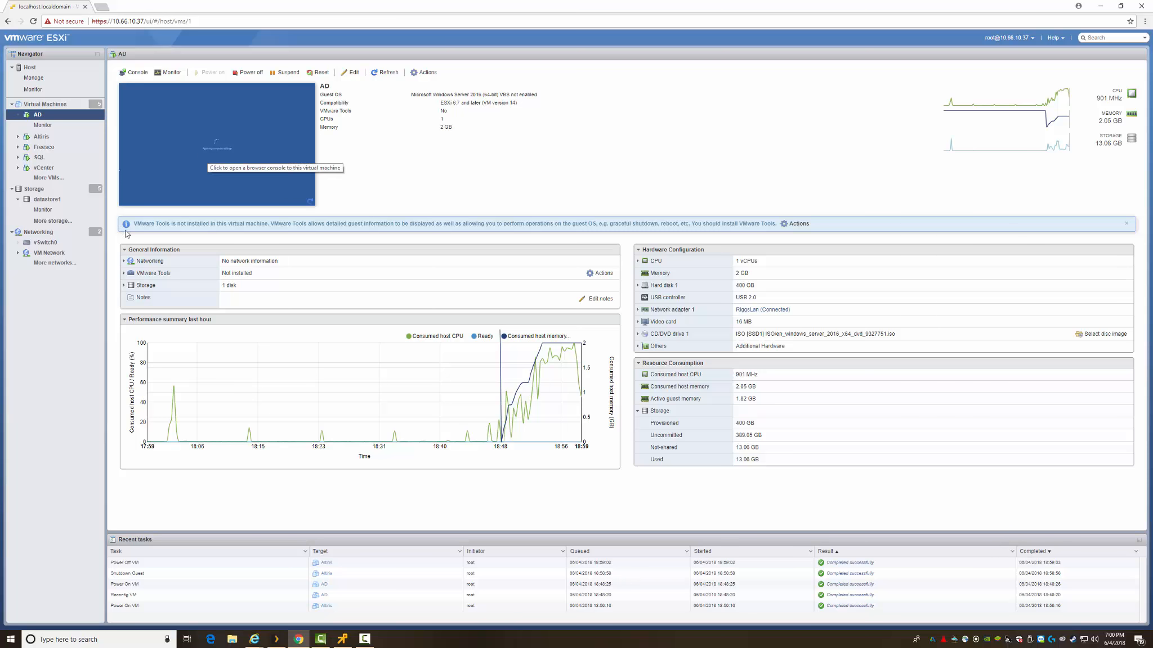
{"action": "key", "text": "alt+Tab"}
{"action": "key", "text": "alt+Tab"}
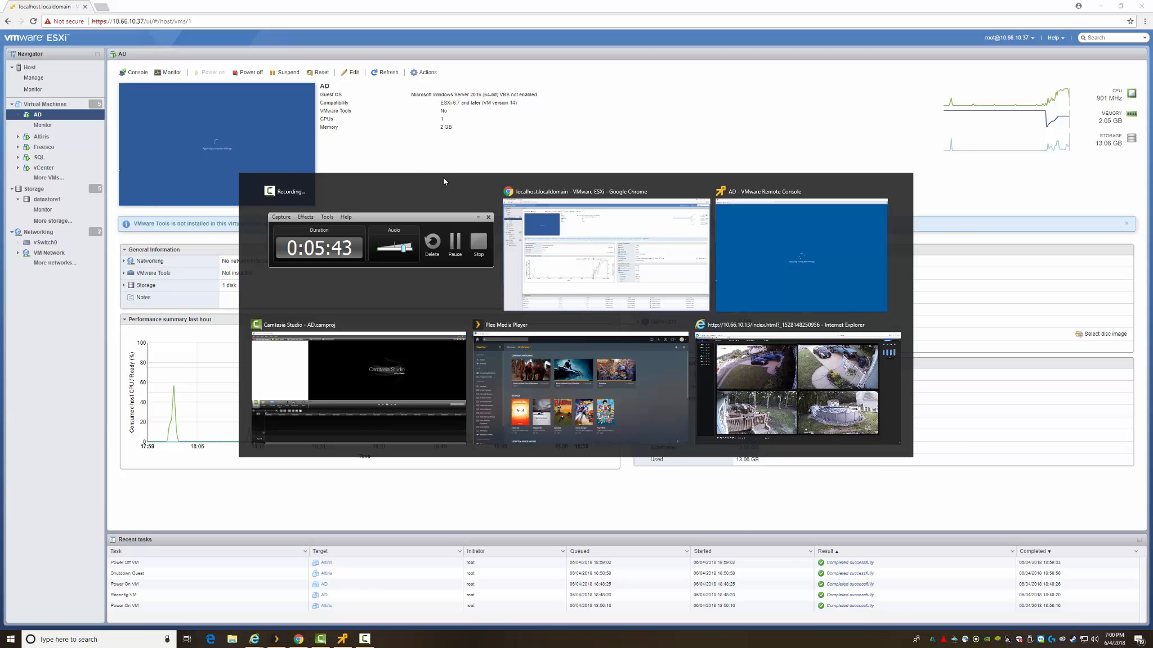
{"action": "left_click_drag", "start_coordinate": [501, 55], "coordinate": [519, 19]}
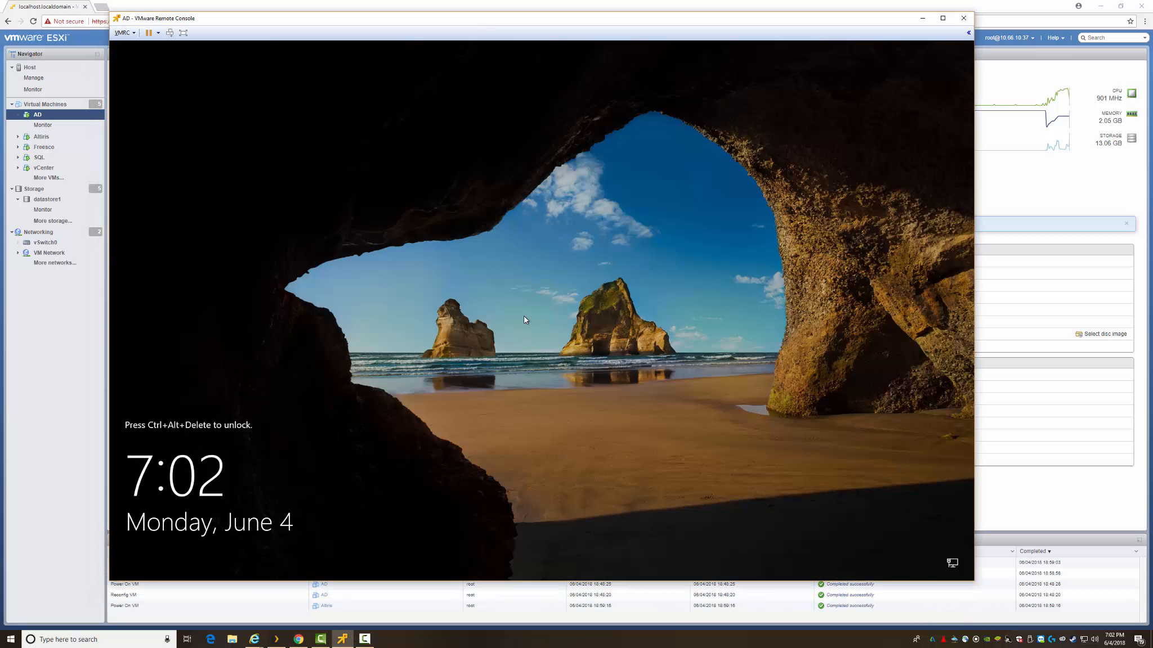
Send Ctrl+Alt+Delete and sign in as TESTLAB\Administrator with the administrator password.
{"action": "key", "text": "ctrl+alt+Insert"}
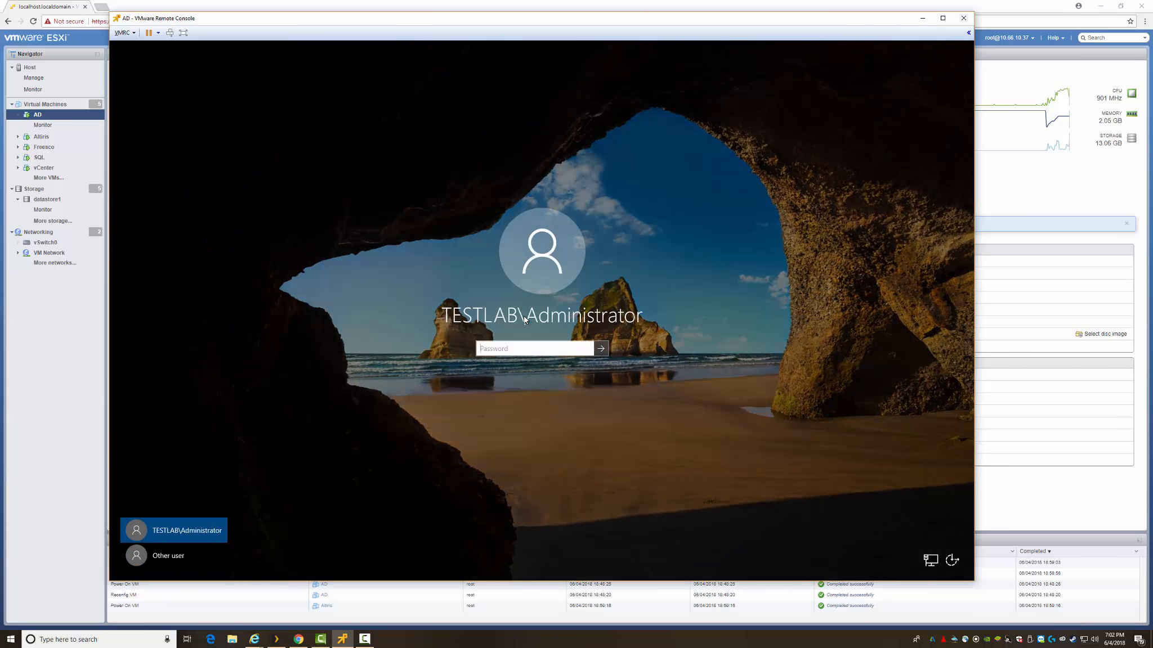
{"action": "type", "text": "**********"}
{"action": "key", "text": "Return"}
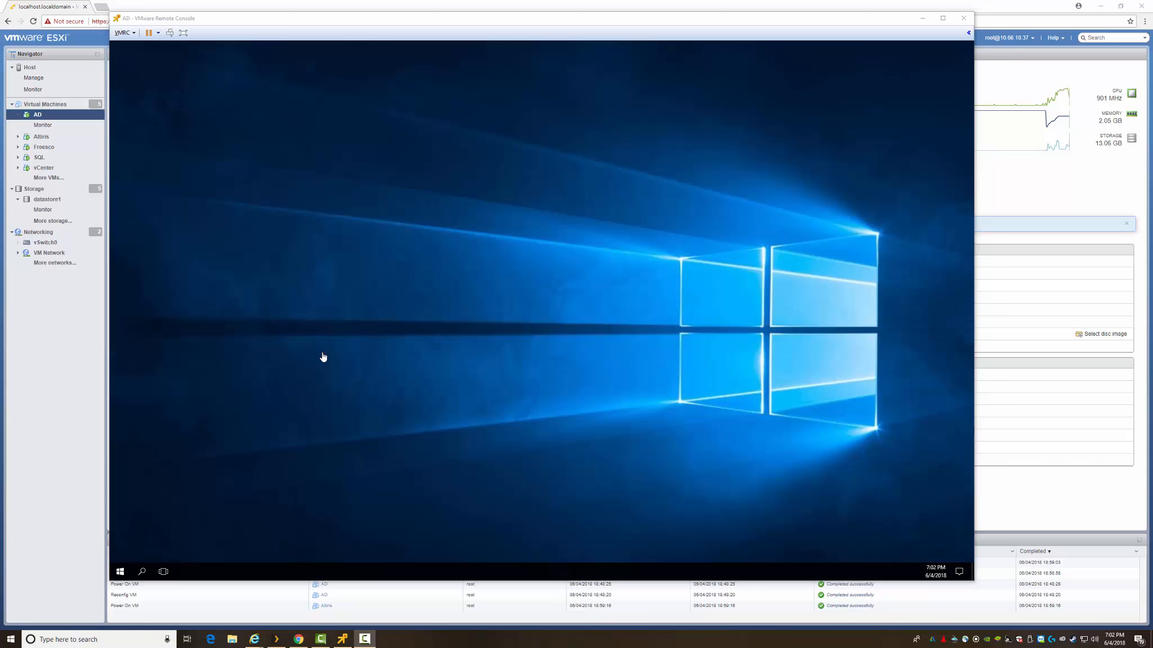
Launch Active Directory Users and Computers from Windows Administrative Tools in the VM's Start menu.
{"action": "left_click", "coordinate": [152, 518]}
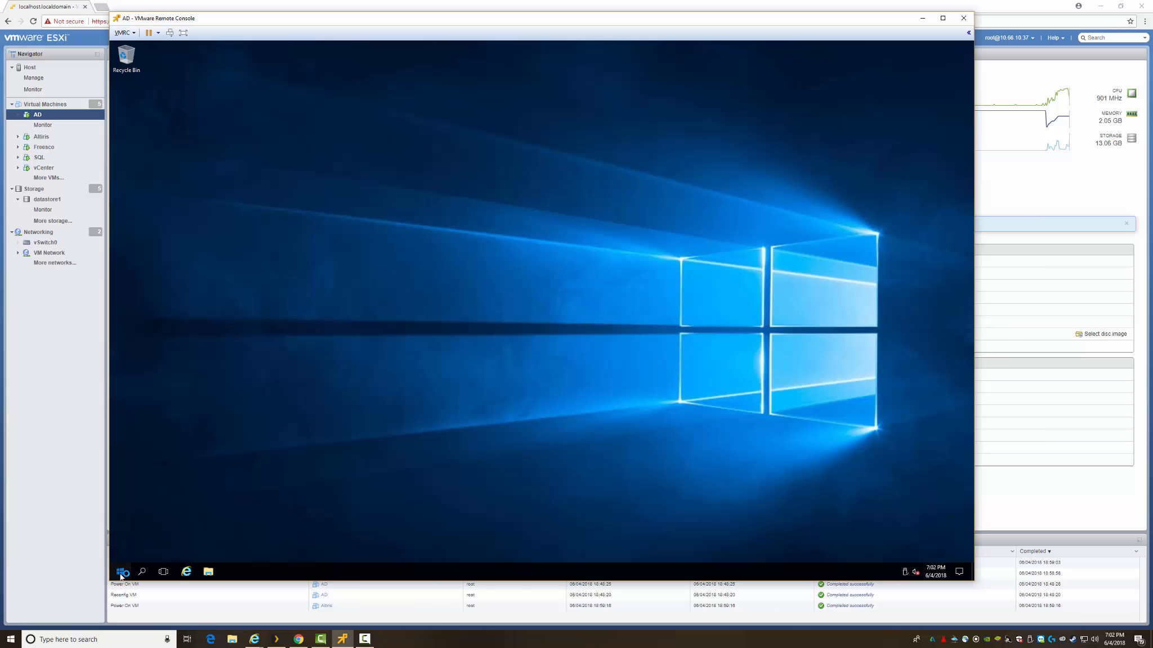
{"action": "left_click", "coordinate": [121, 574]}
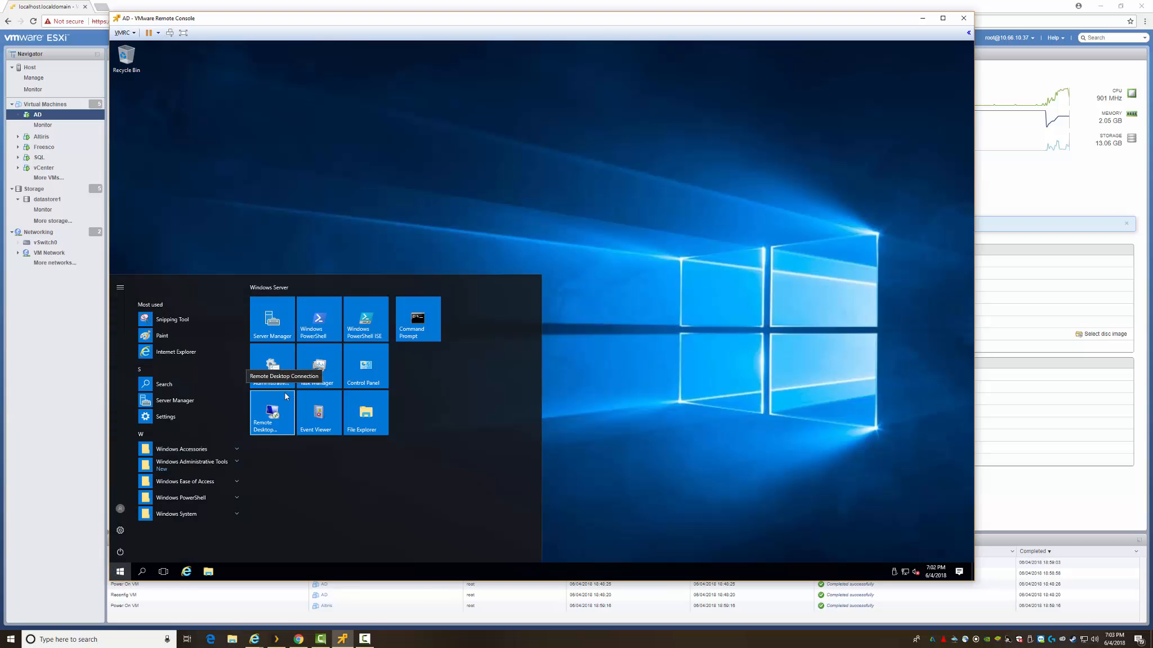
{"action": "left_click", "coordinate": [178, 467]}
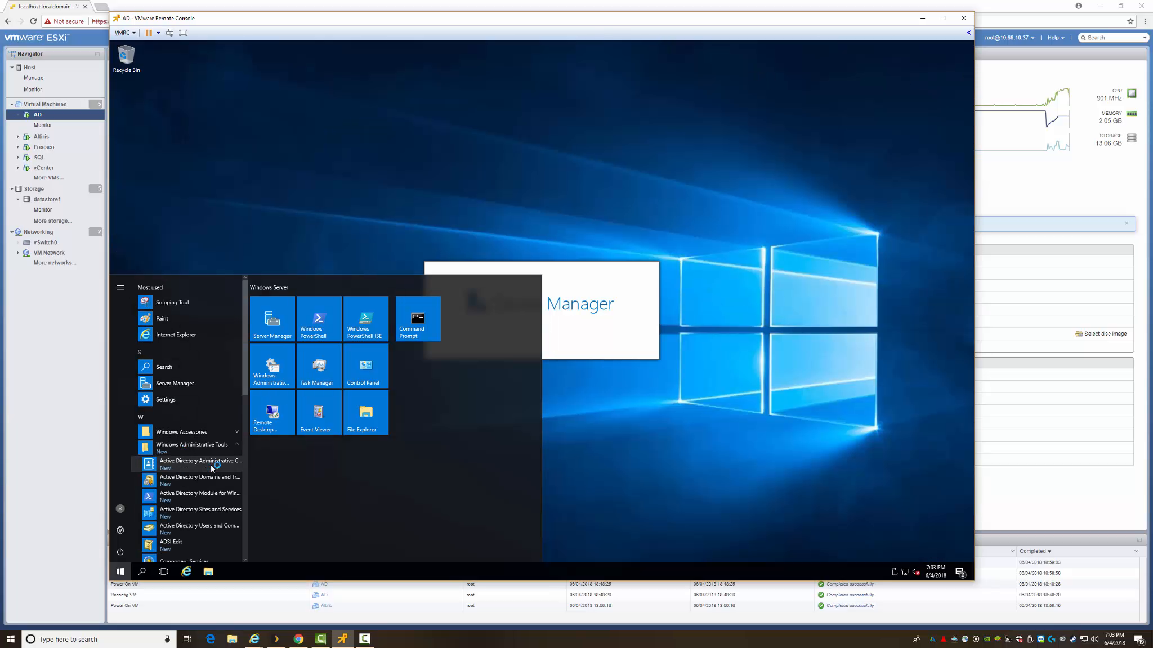
{"action": "left_click", "coordinate": [194, 530]}
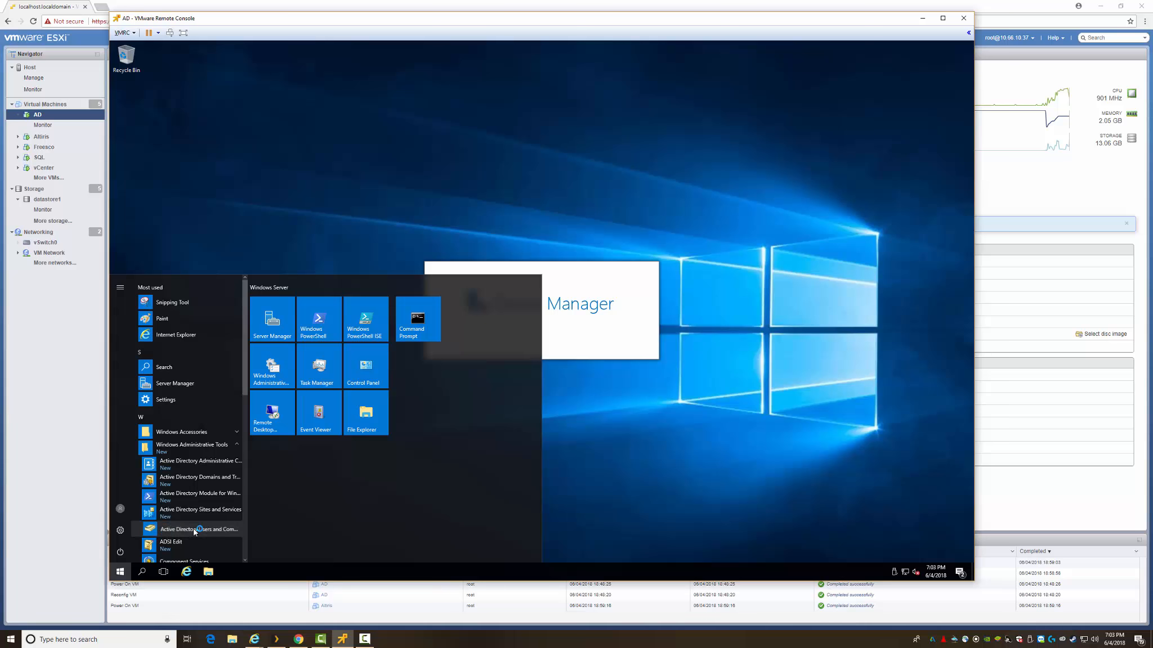
Pin Active Directory Users and Computers to Start, then reposition and resize the Server Manager window.
{"action": "right_click", "coordinate": [194, 530]}
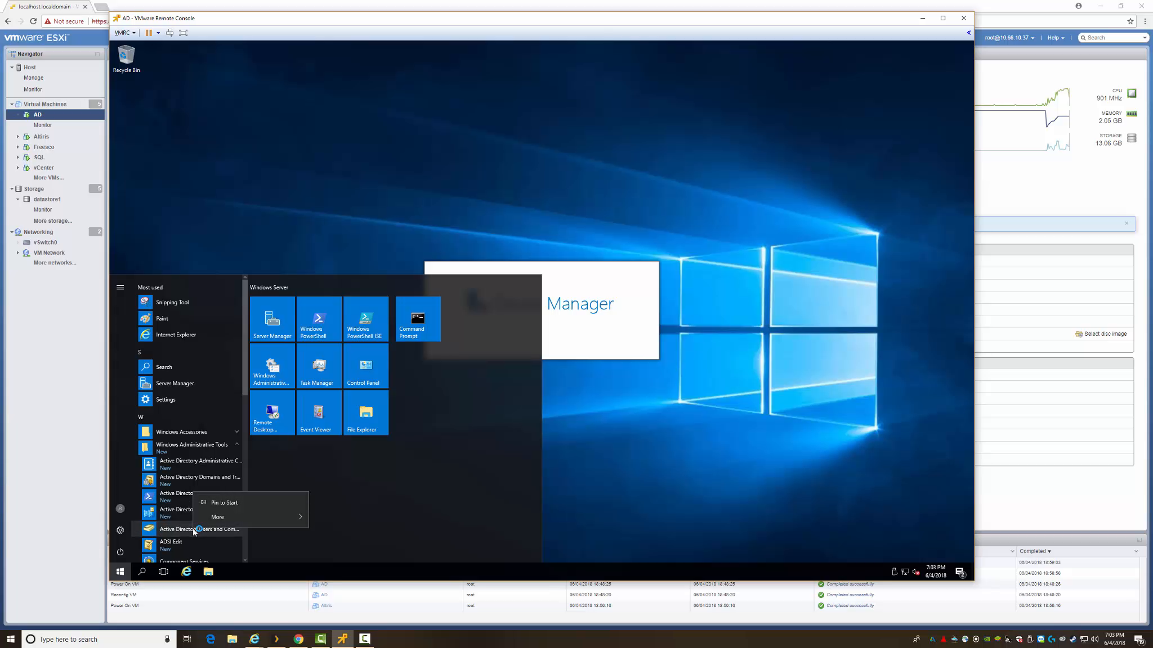
{"action": "left_click", "coordinate": [239, 502]}
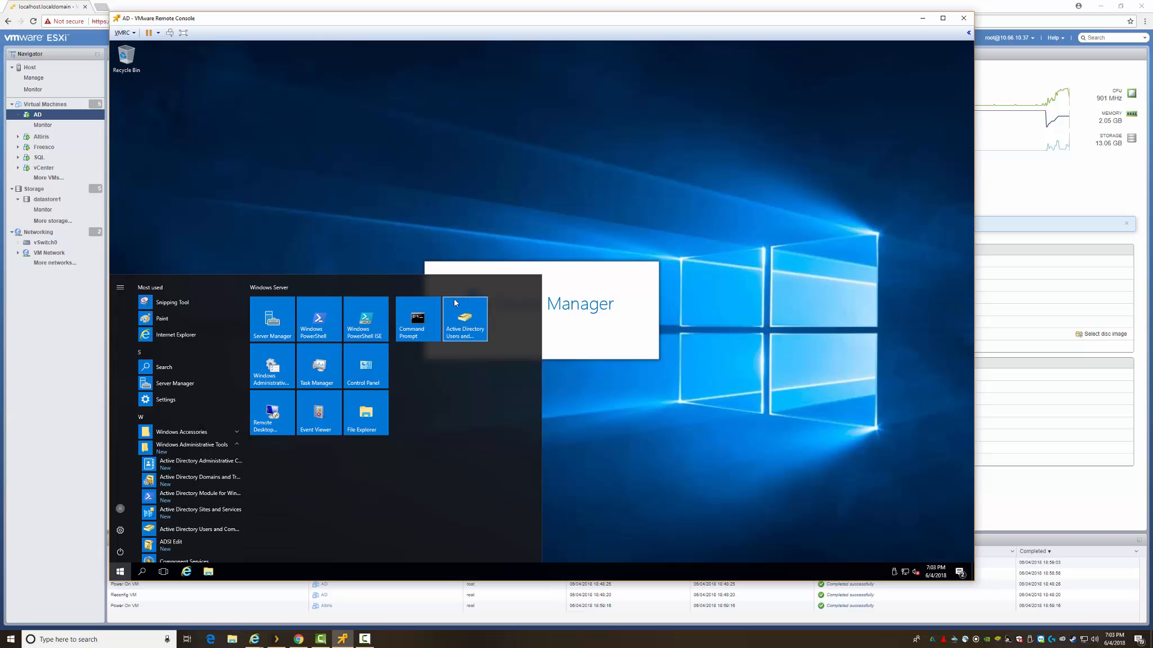
{"action": "left_click", "coordinate": [459, 321]}
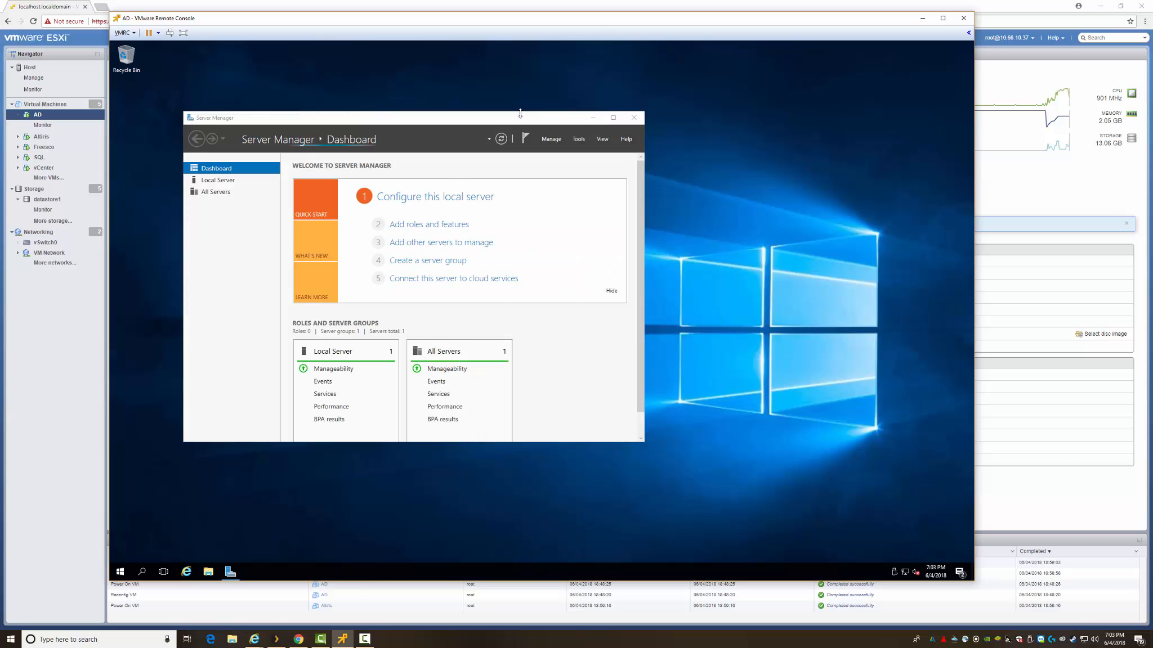
{"action": "left_click_drag", "start_coordinate": [568, 110], "coordinate": [835, 57]}
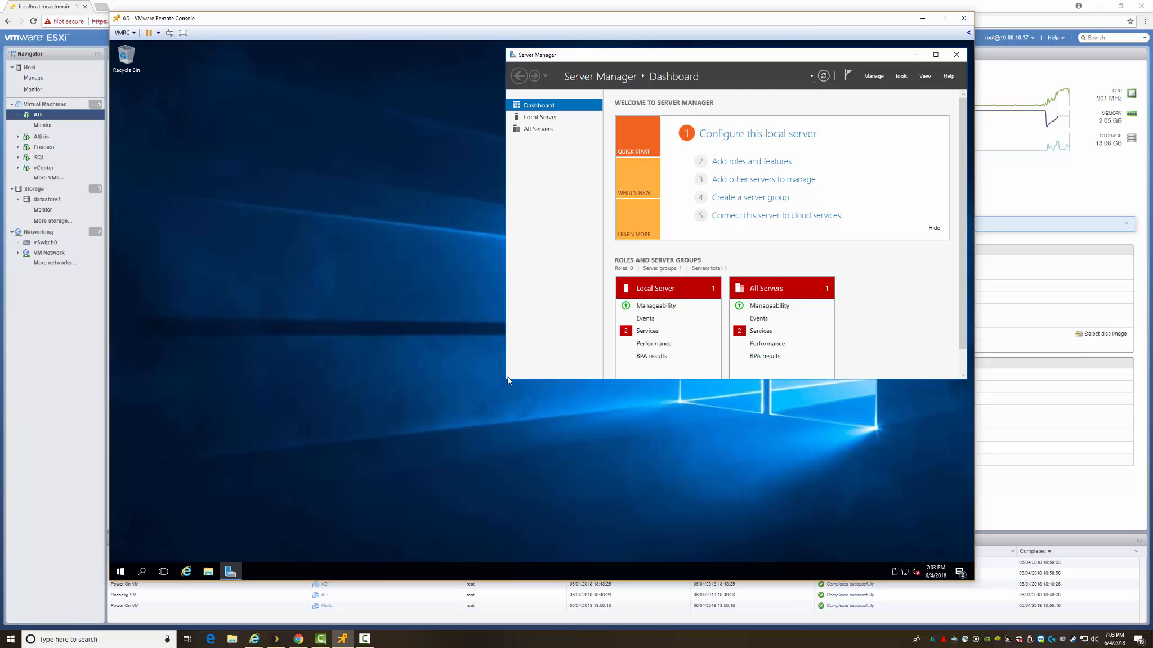
{"action": "left_click_drag", "start_coordinate": [505, 381], "coordinate": [483, 524]}
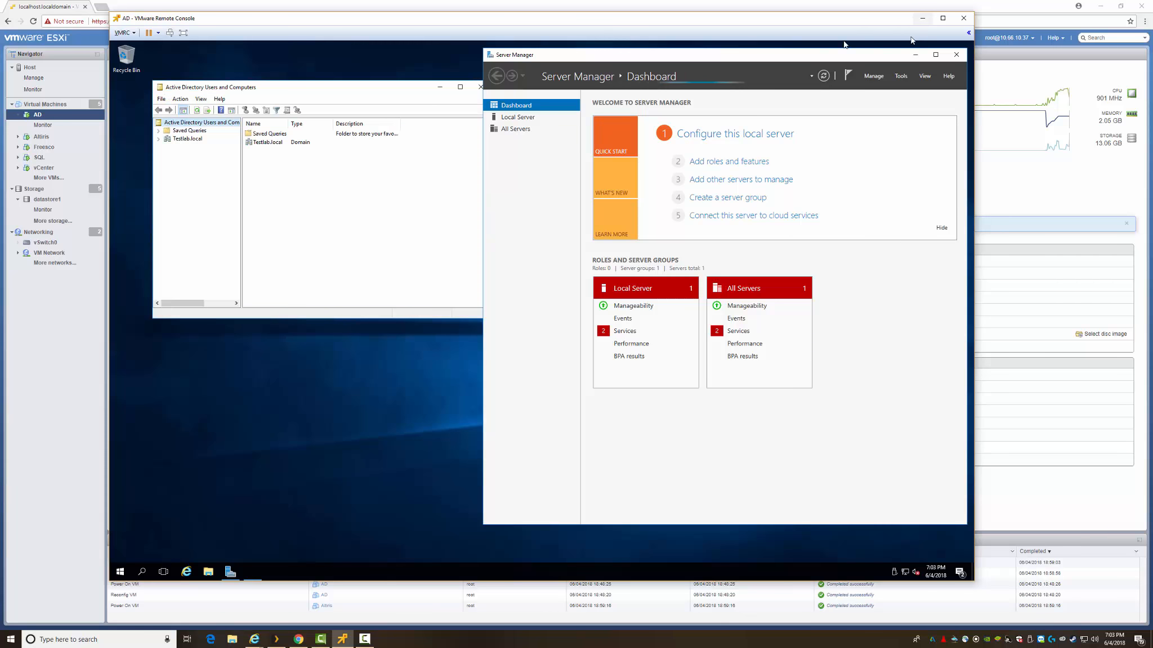
Close Server Manager, expand Testlab.local and show its Domain Controllers container in an enlarged window.
{"action": "left_click", "coordinate": [956, 54]}
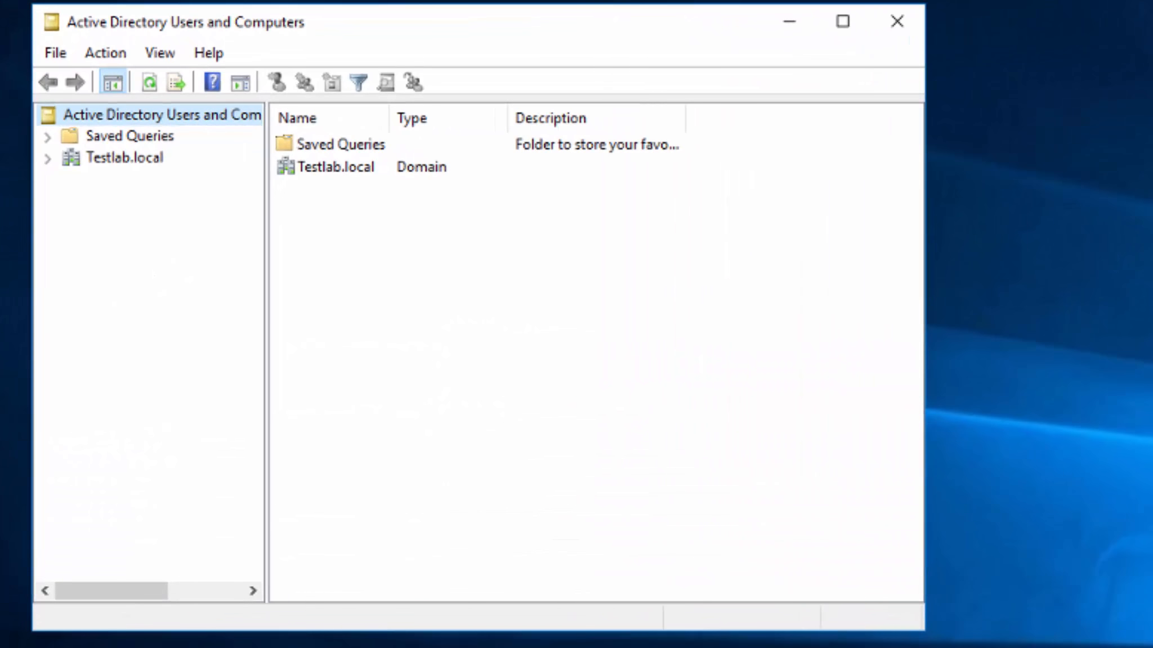
{"action": "left_click", "coordinate": [48, 158]}
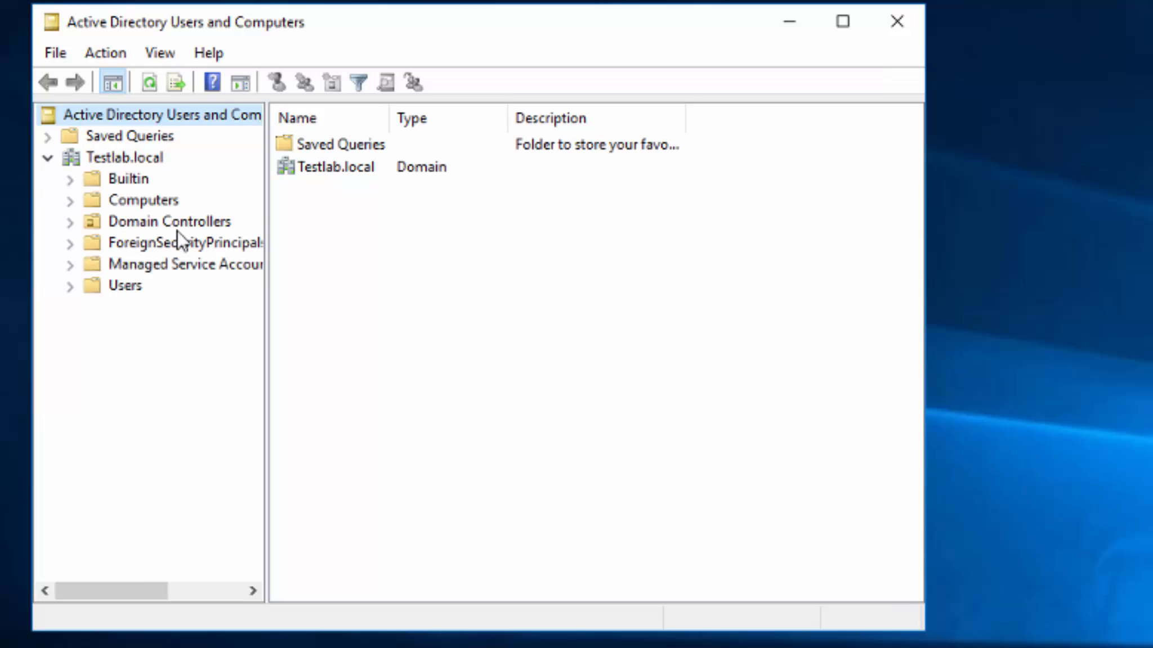
{"action": "left_click", "coordinate": [118, 202]}
{"action": "left_click", "coordinate": [133, 225]}
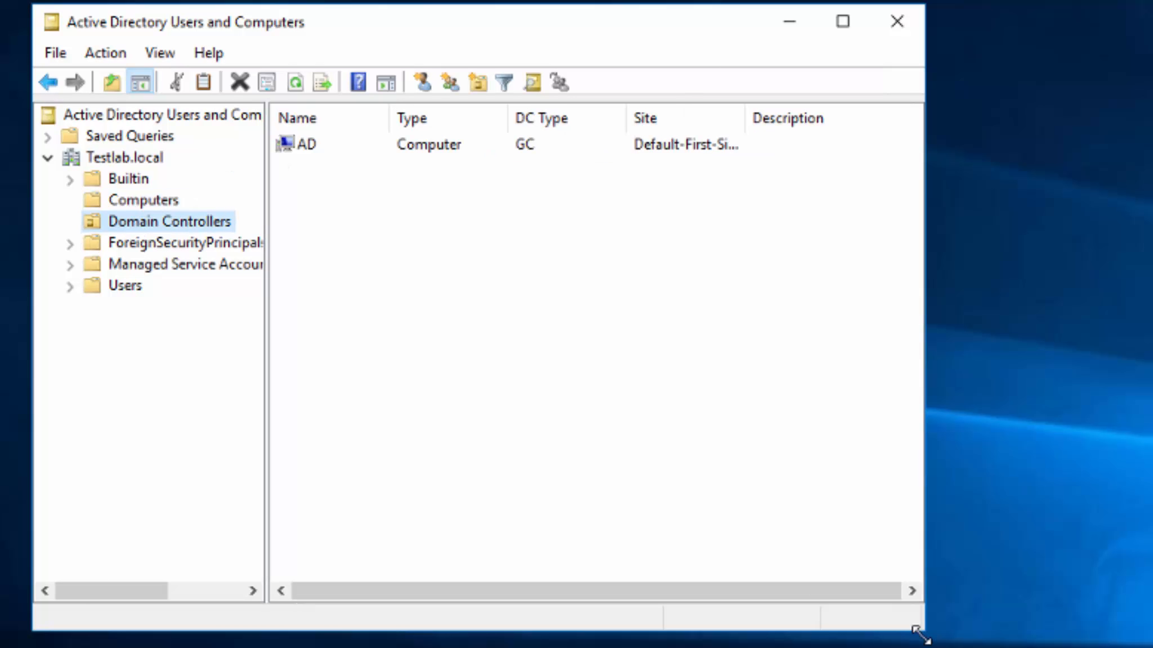
{"action": "left_click_drag", "start_coordinate": [919, 632], "coordinate": [1152, 647]}
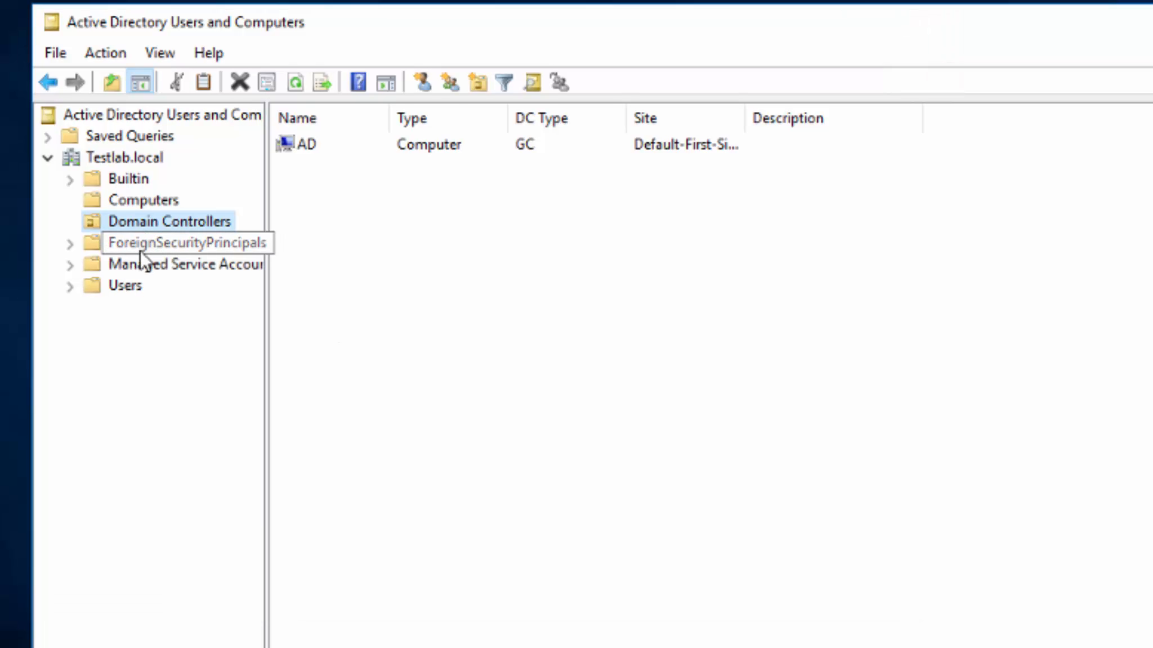
{"action": "right_click", "coordinate": [131, 160]}
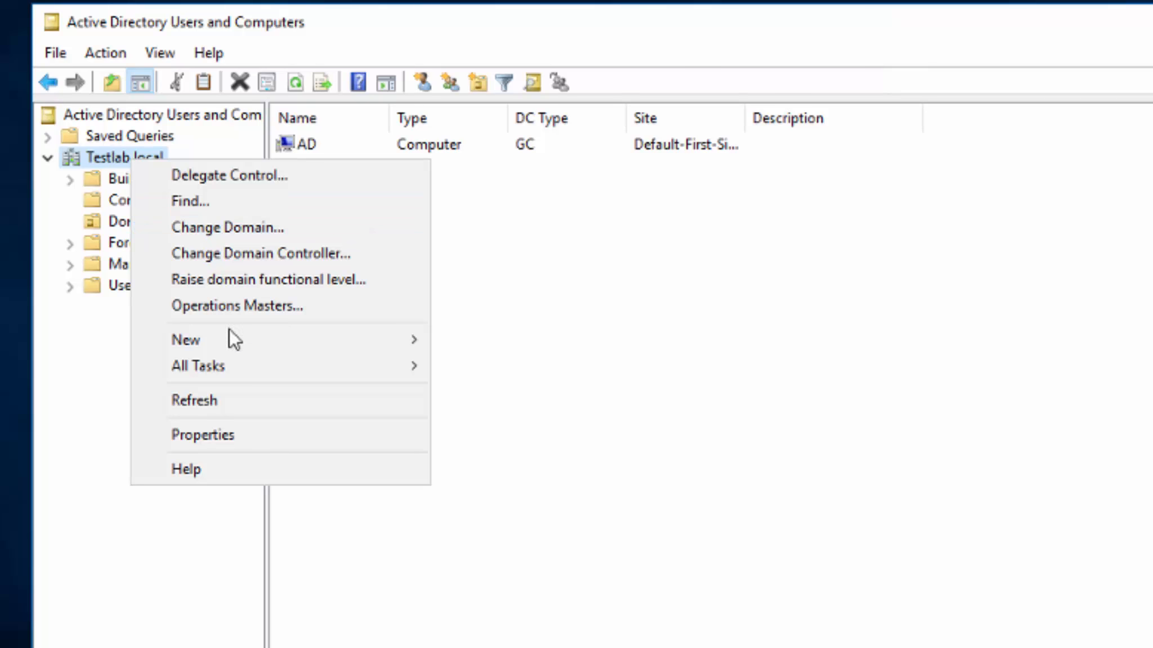
Cancel an accidental new computer, then create a Workstations organizational unit under Testlab.local.
{"action": "mouse_move", "coordinate": [258, 341]}
{"action": "left_click", "coordinate": [523, 341]}
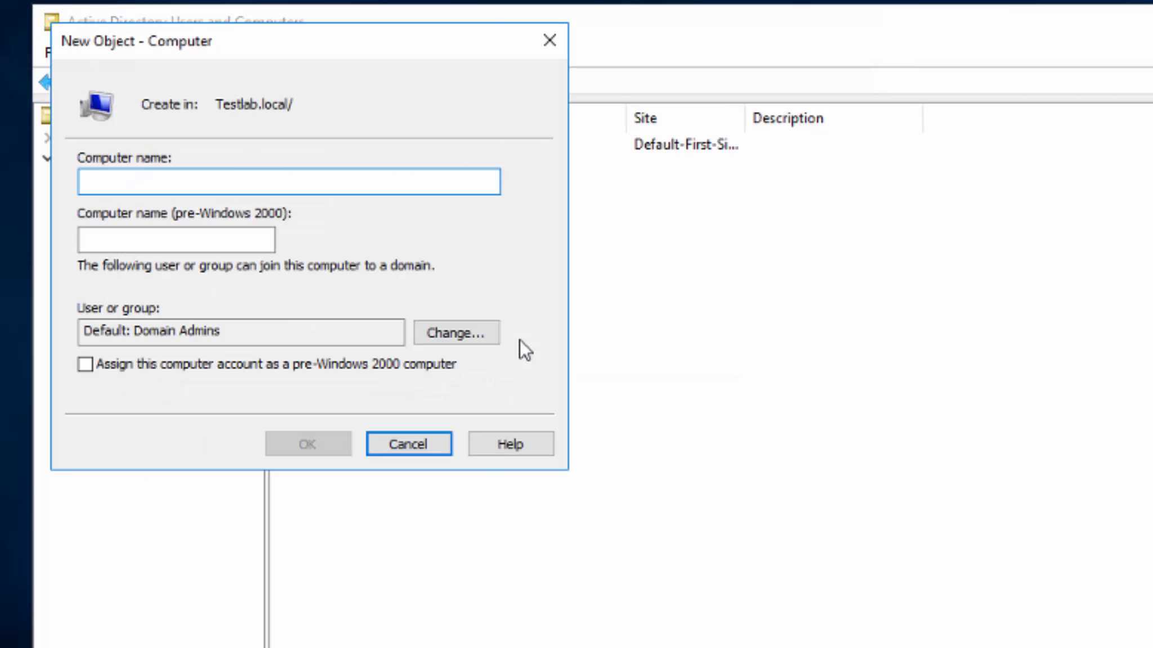
{"action": "key", "text": "Escape"}
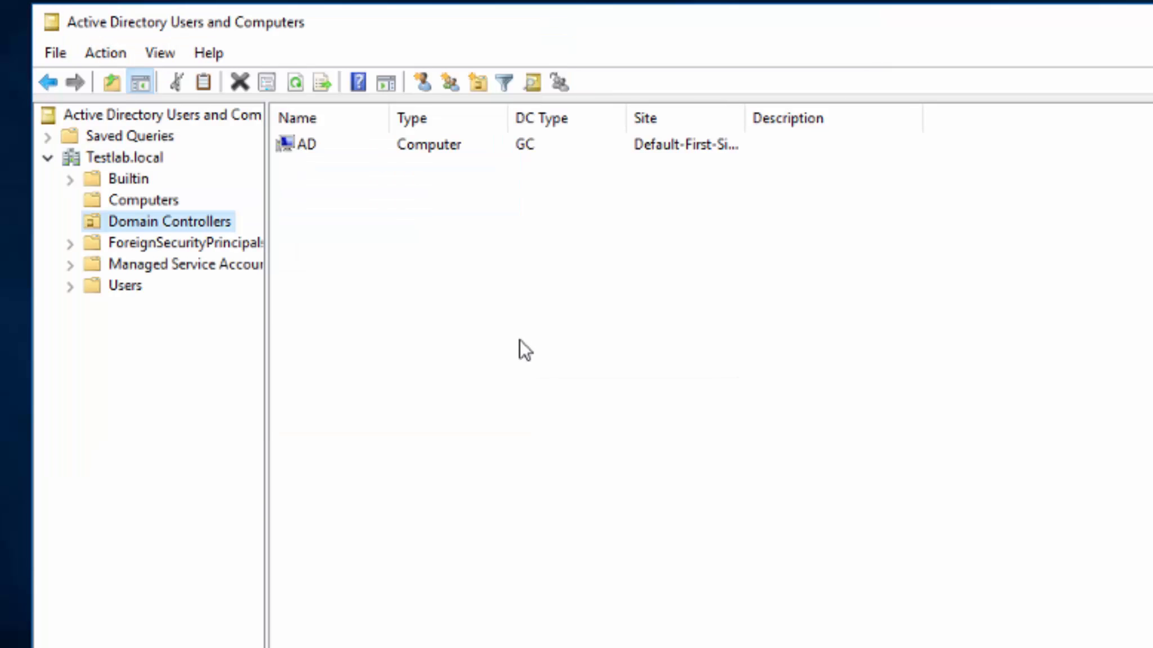
{"action": "right_click", "coordinate": [112, 159]}
{"action": "mouse_move", "coordinate": [258, 341]}
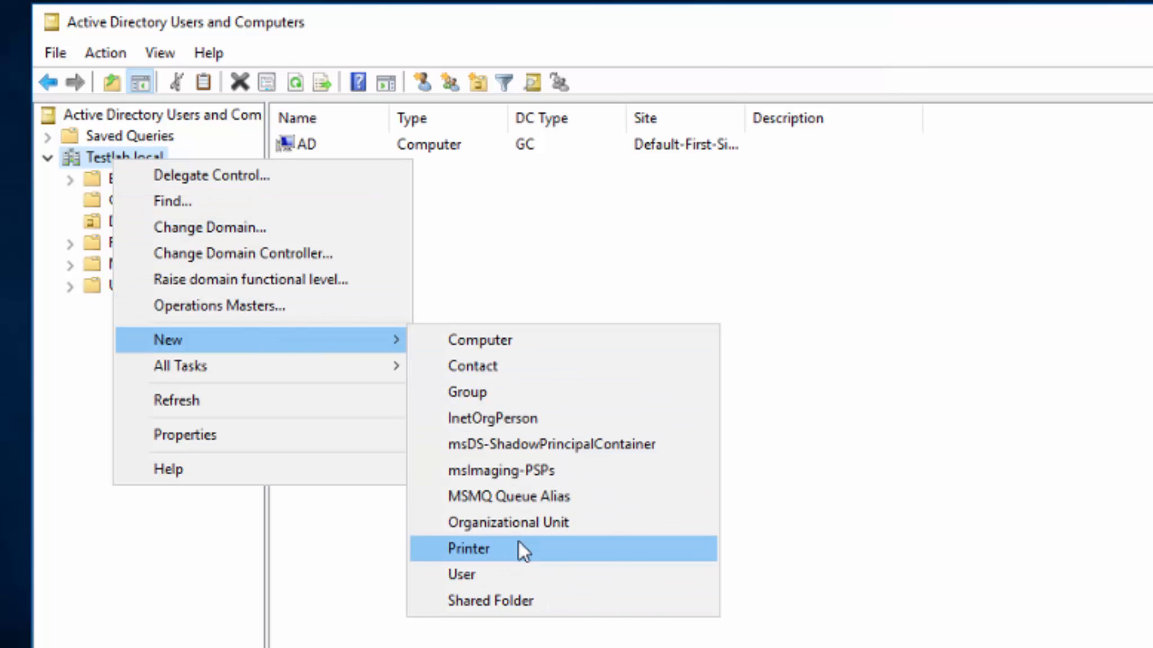
{"action": "left_click", "coordinate": [520, 517]}
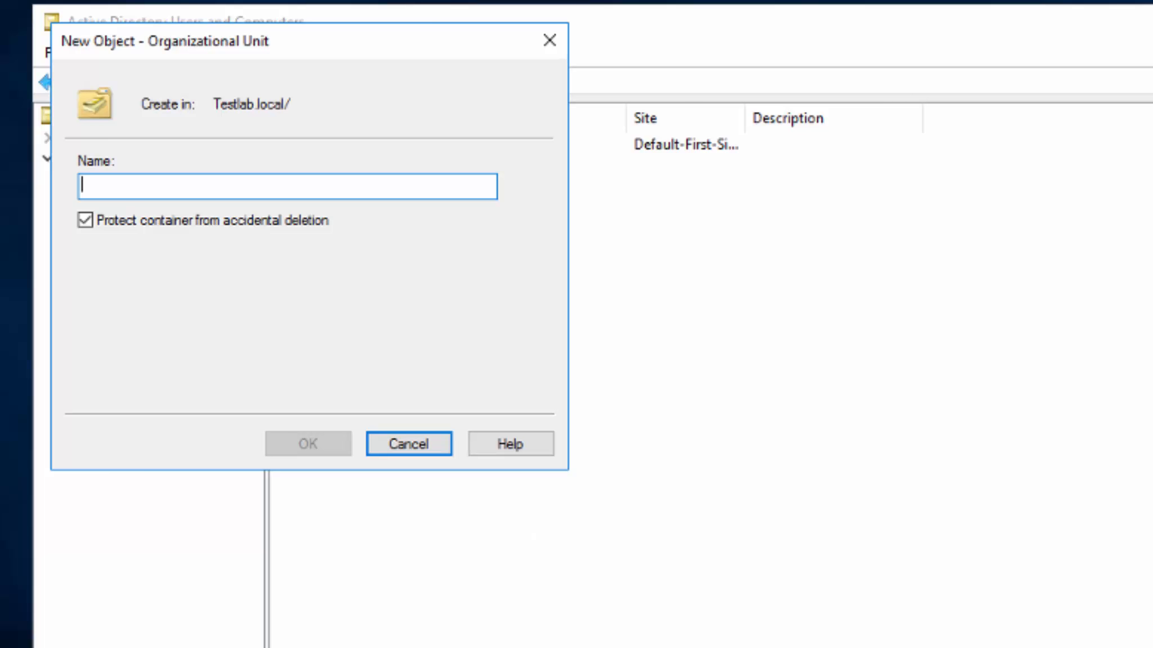
{"action": "type", "text": "Worka"}
{"action": "type", "text": "tations"}
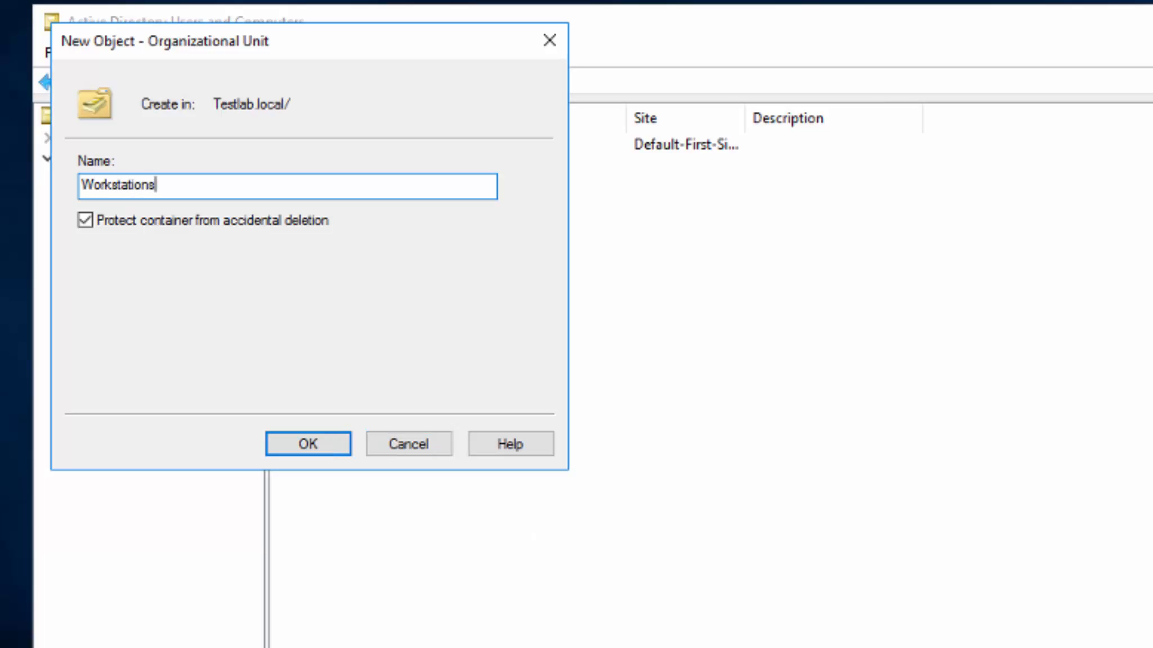
{"action": "key", "text": "Return"}
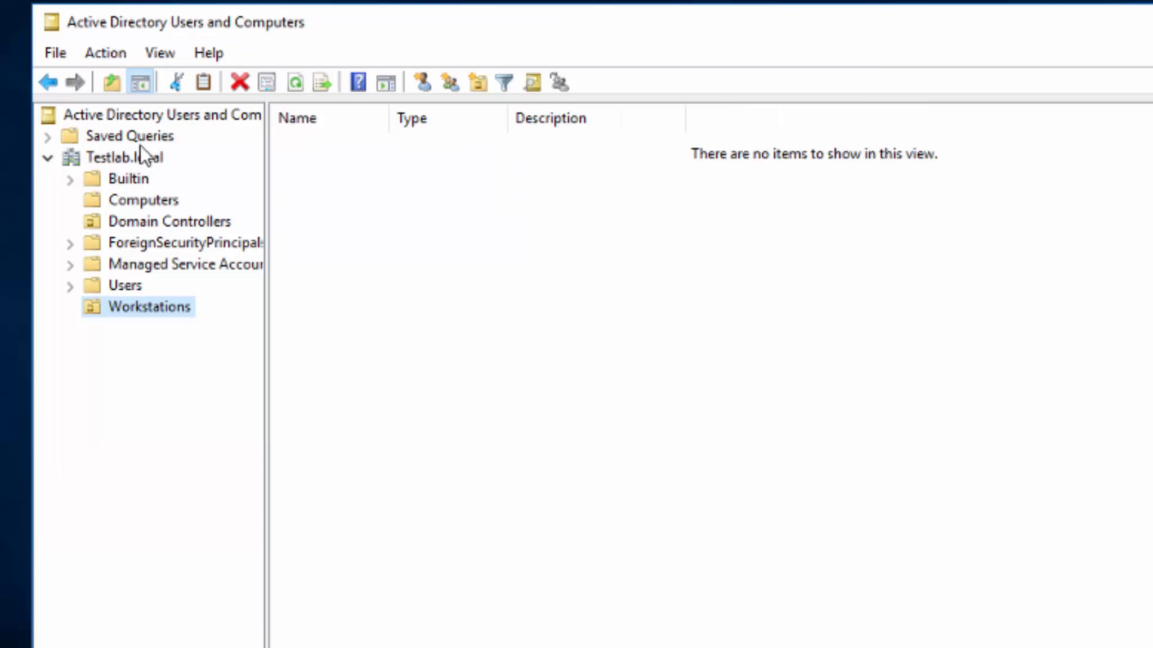
Add a Servers organizational unit under Testlab.local.
{"action": "right_click", "coordinate": [128, 155]}
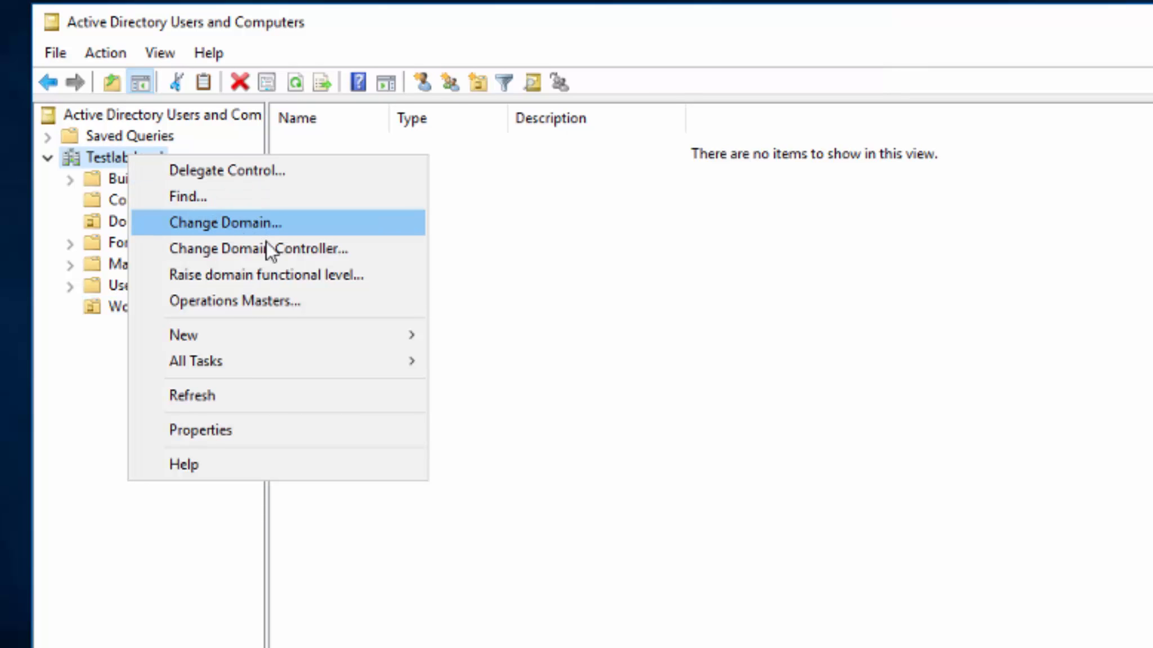
{"action": "mouse_move", "coordinate": [242, 341]}
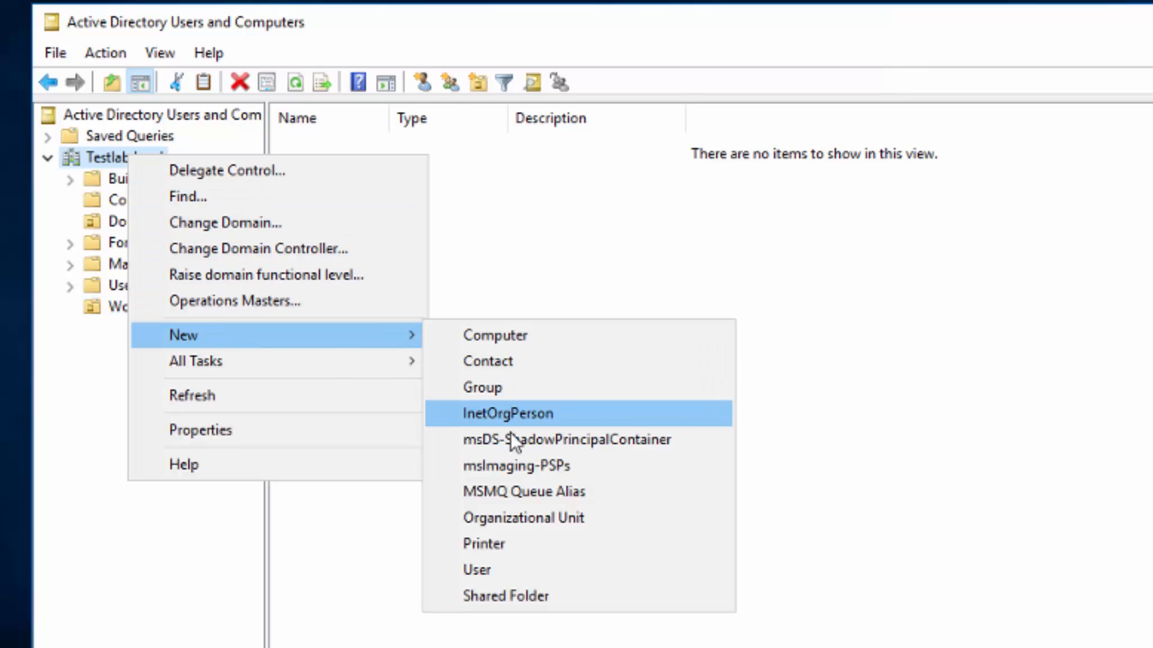
{"action": "left_click", "coordinate": [526, 518]}
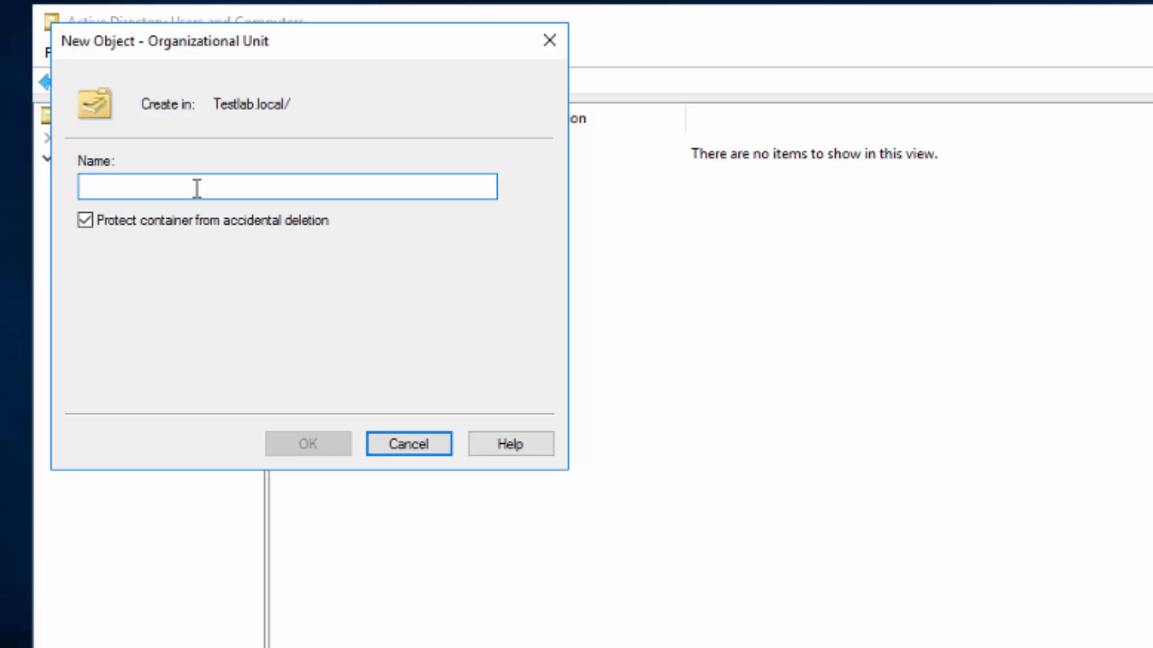
{"action": "type", "text": "Servers"}
{"action": "key", "text": "Return"}
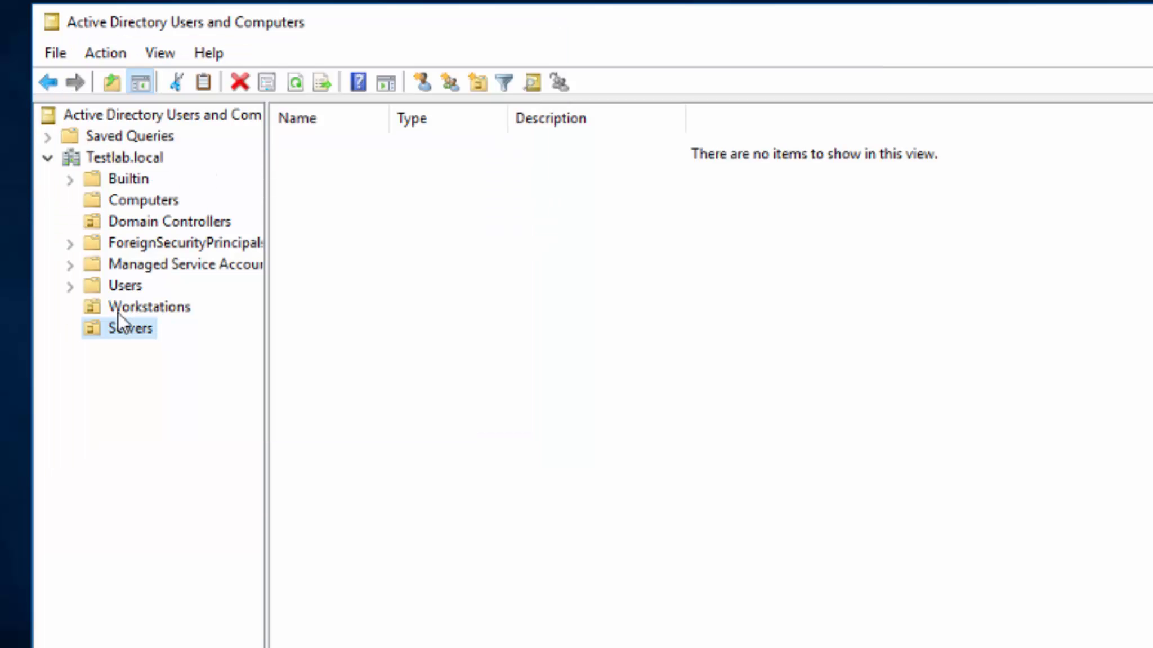
Create a Lab Users organizational unit directly under the Testlab.local domain.
{"action": "left_click", "coordinate": [114, 288]}
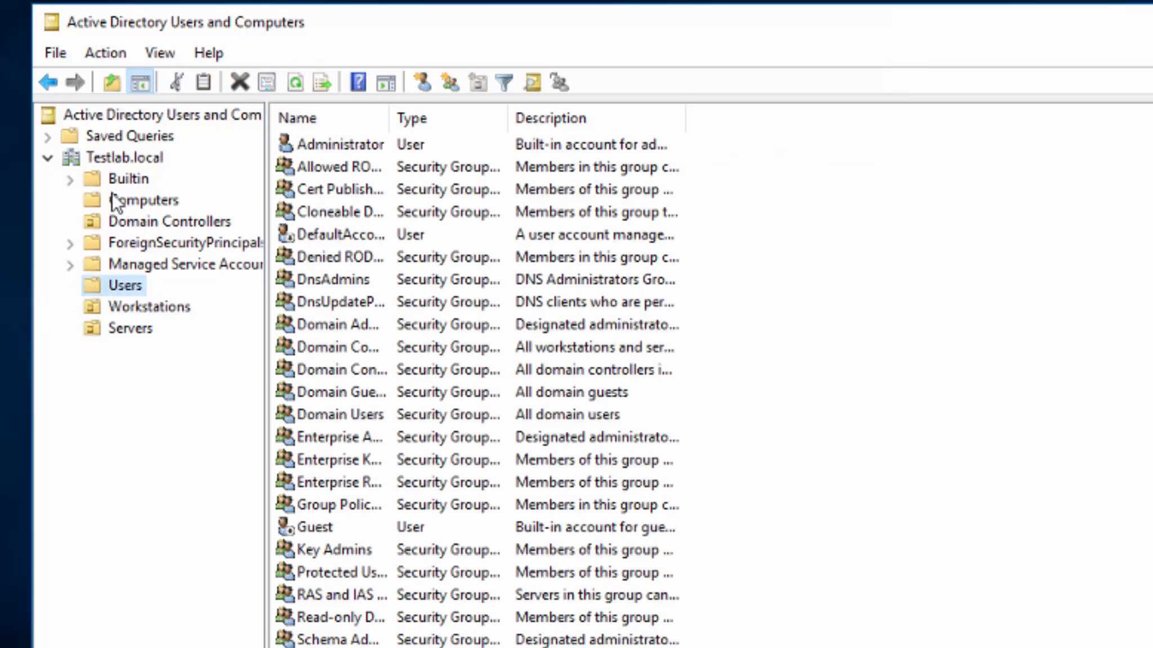
{"action": "right_click", "coordinate": [127, 157]}
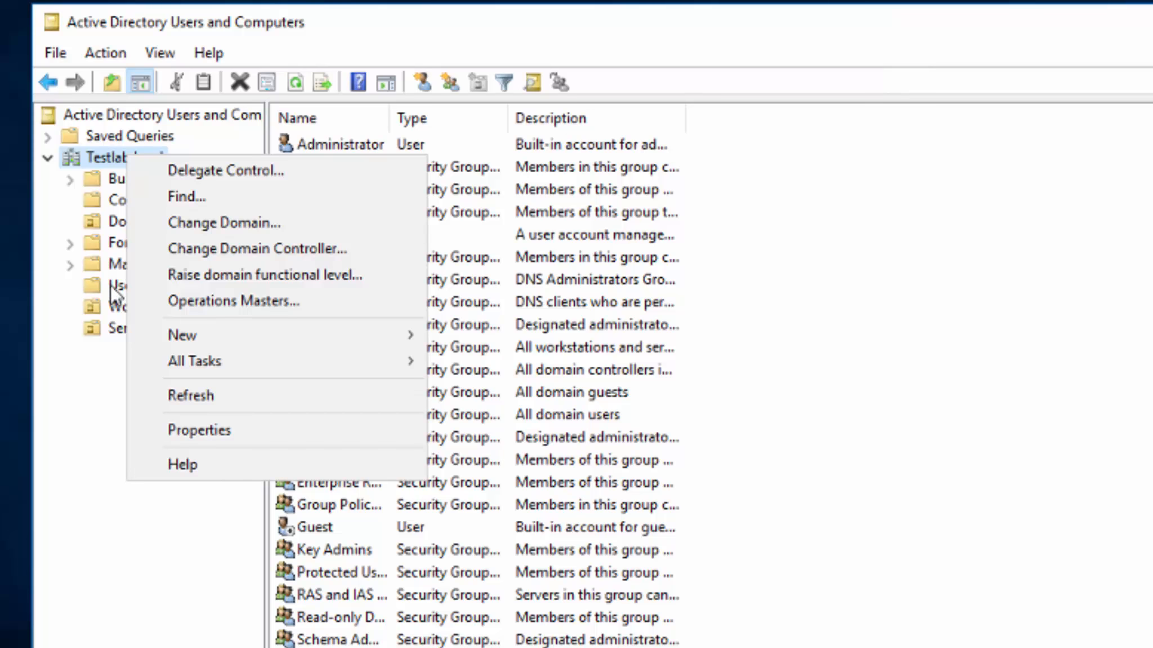
{"action": "left_click", "coordinate": [112, 285]}
{"action": "right_click", "coordinate": [111, 284]}
{"action": "mouse_move", "coordinate": [210, 361]}
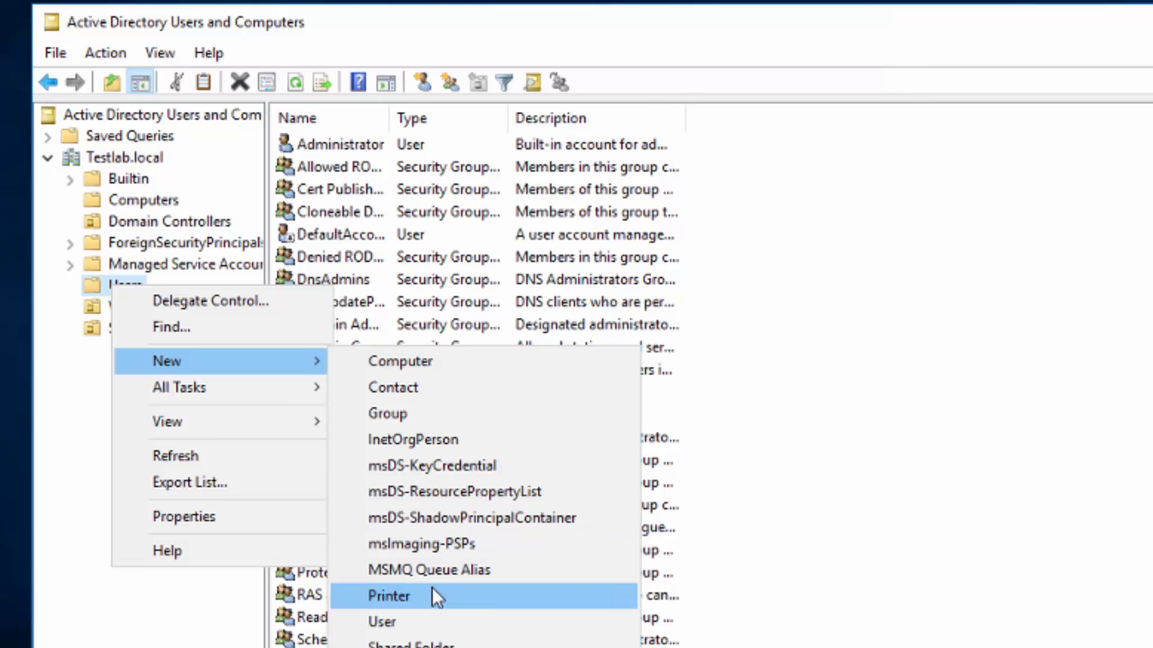
{"action": "right_click", "coordinate": [130, 161]}
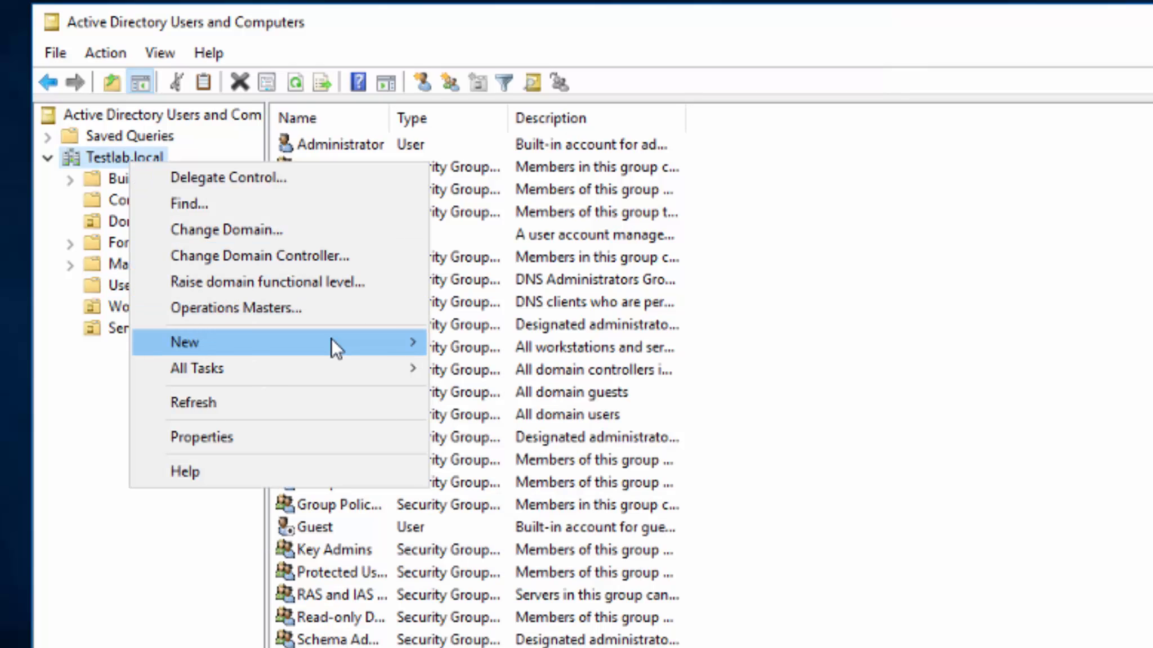
{"action": "mouse_move", "coordinate": [331, 340]}
{"action": "left_click", "coordinate": [529, 525]}
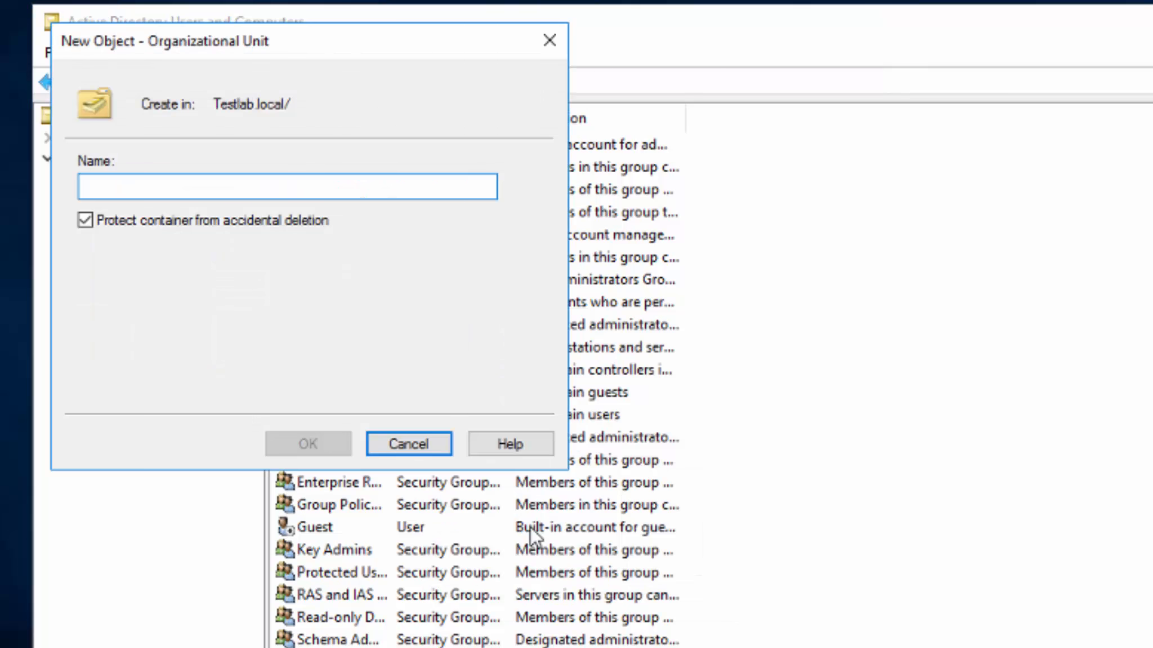
{"action": "type", "text": "Lab Users"}
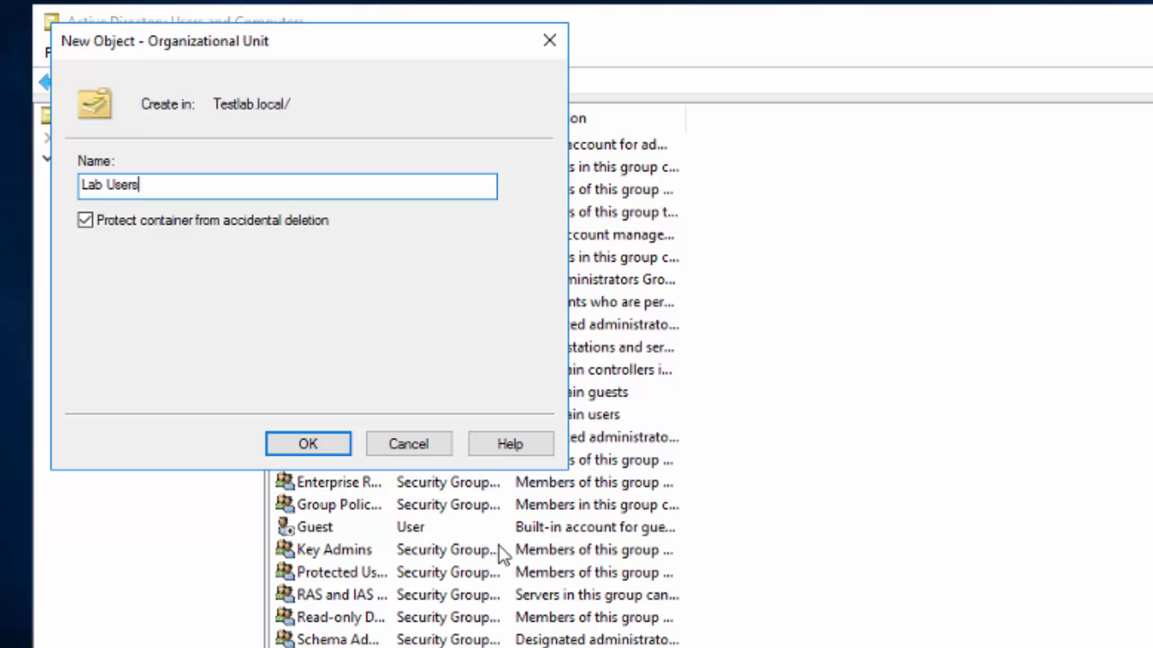
{"action": "left_click", "coordinate": [308, 448]}
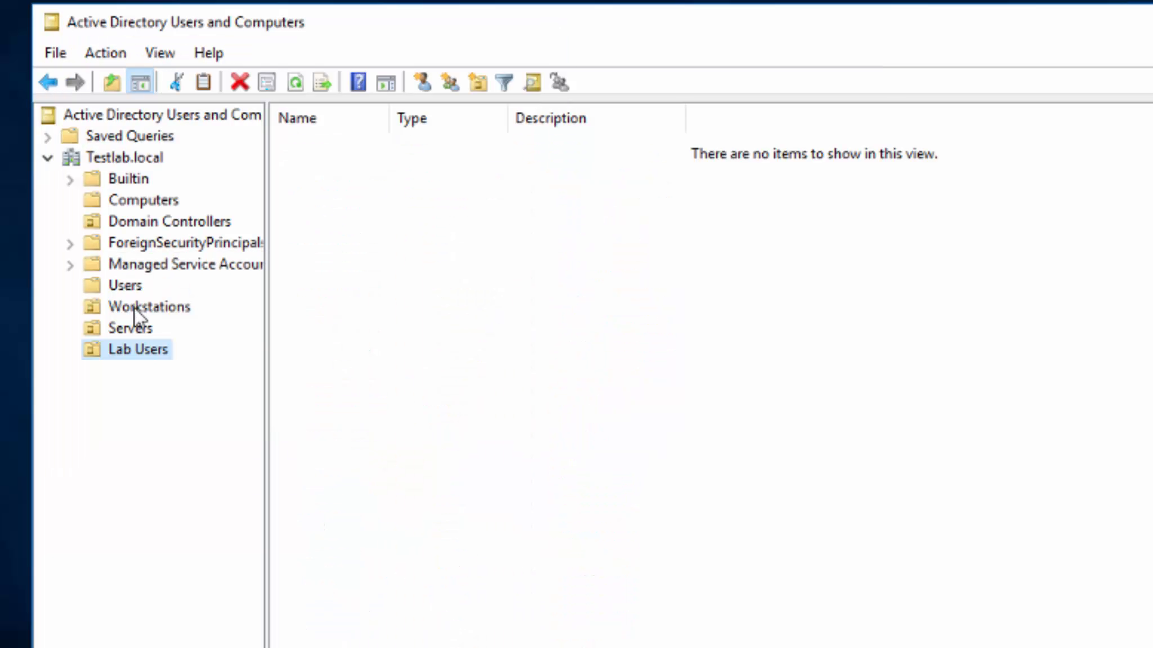
Open the New User wizard for the Lab Users organizational unit.
{"action": "right_click", "coordinate": [125, 288]}
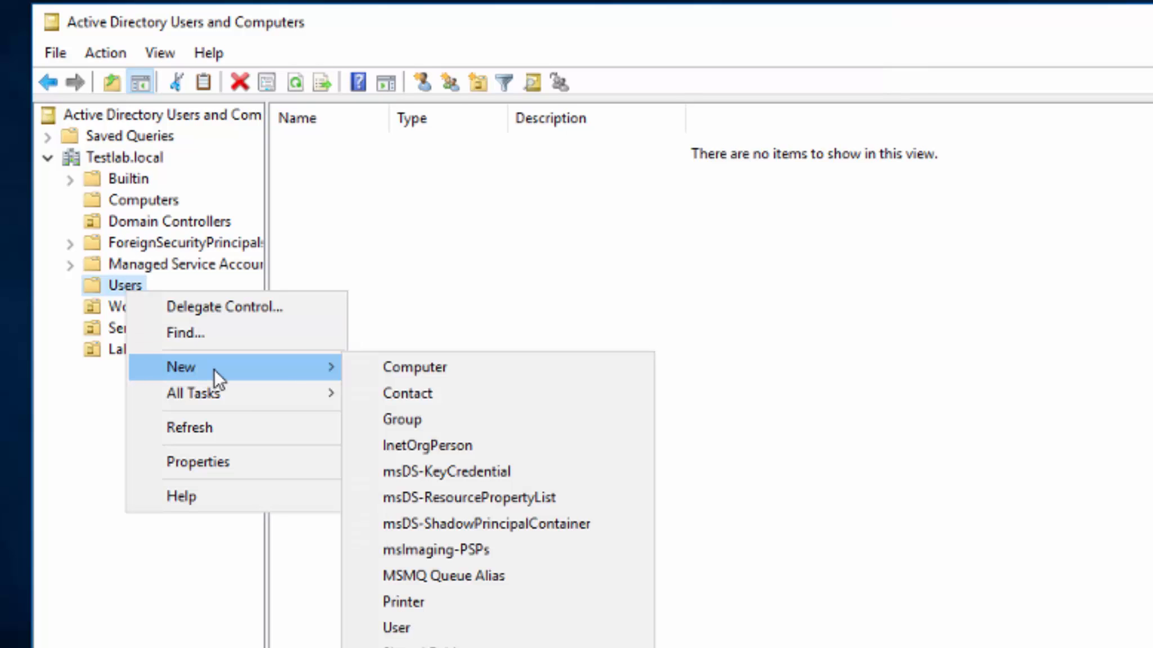
{"action": "left_click", "coordinate": [439, 313]}
{"action": "right_click", "coordinate": [128, 350]}
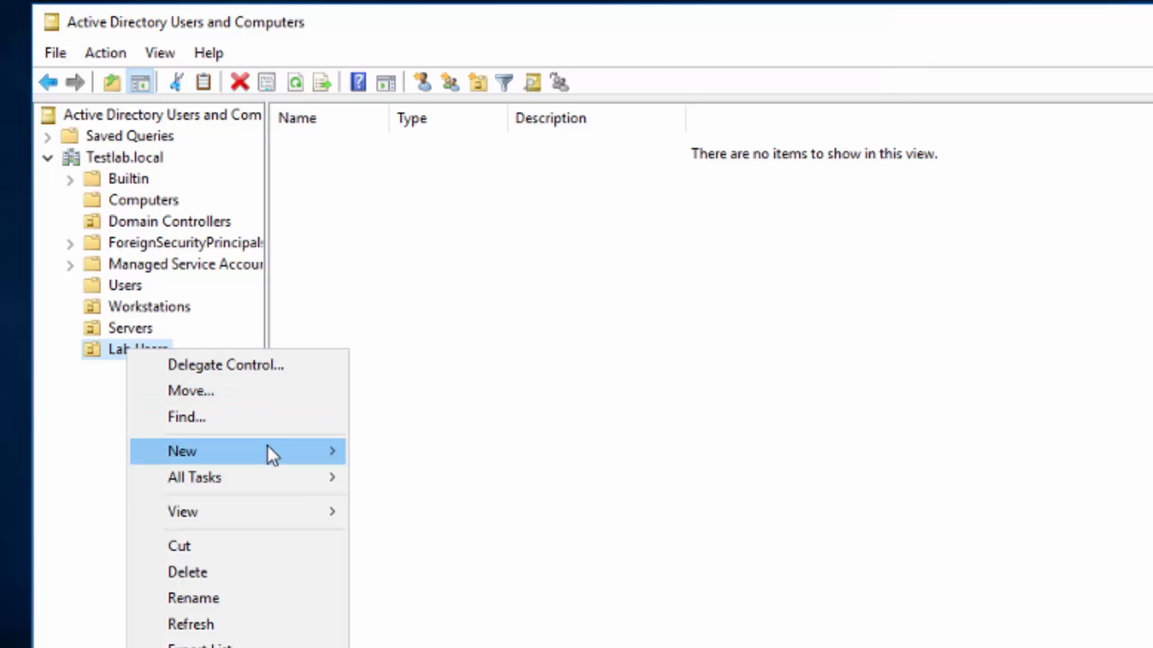
{"action": "mouse_move", "coordinate": [326, 450]}
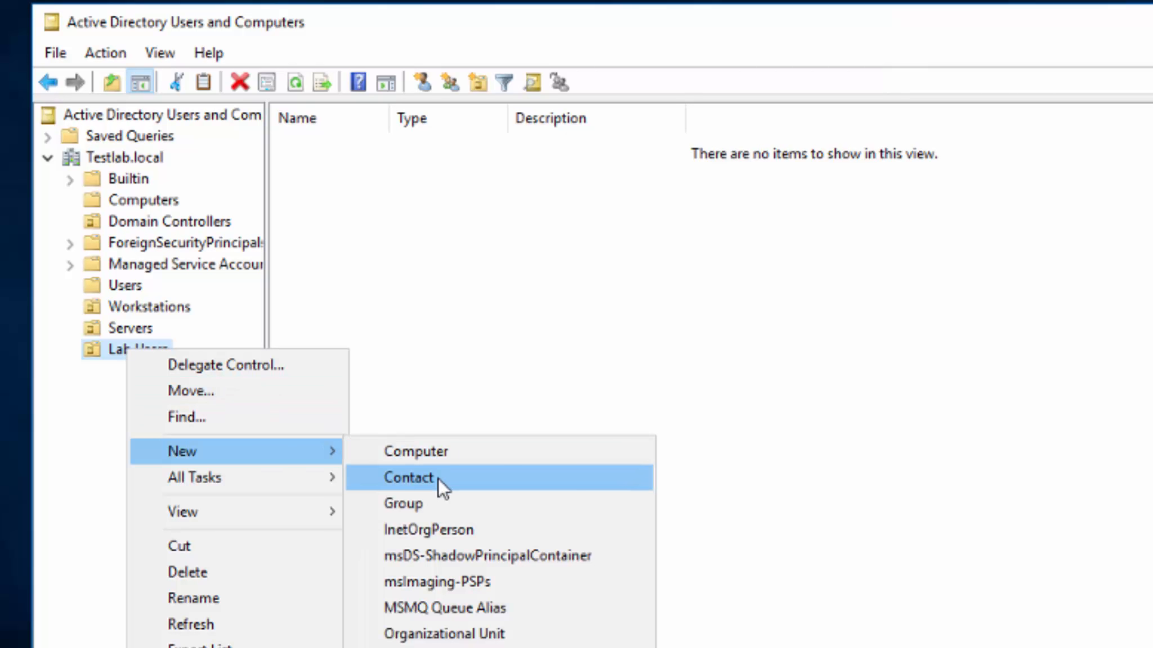
{"action": "left_click", "coordinate": [427, 647]}
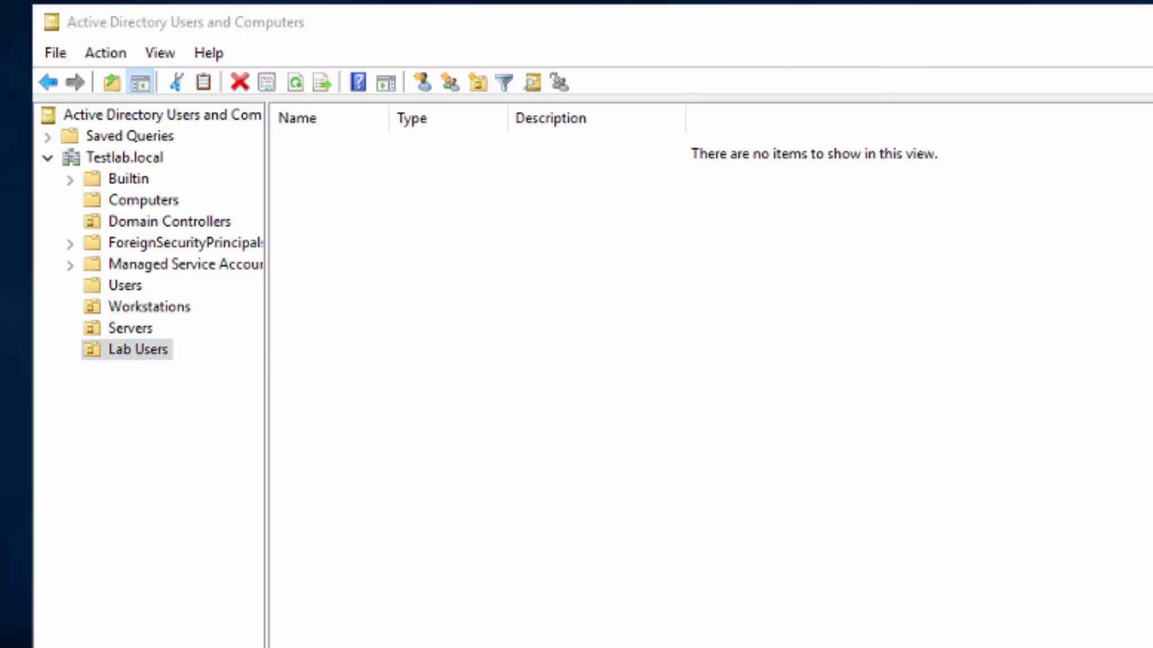
Enter SQL as the new user's first name and logon name.
{"action": "type", "text": "SQL"}
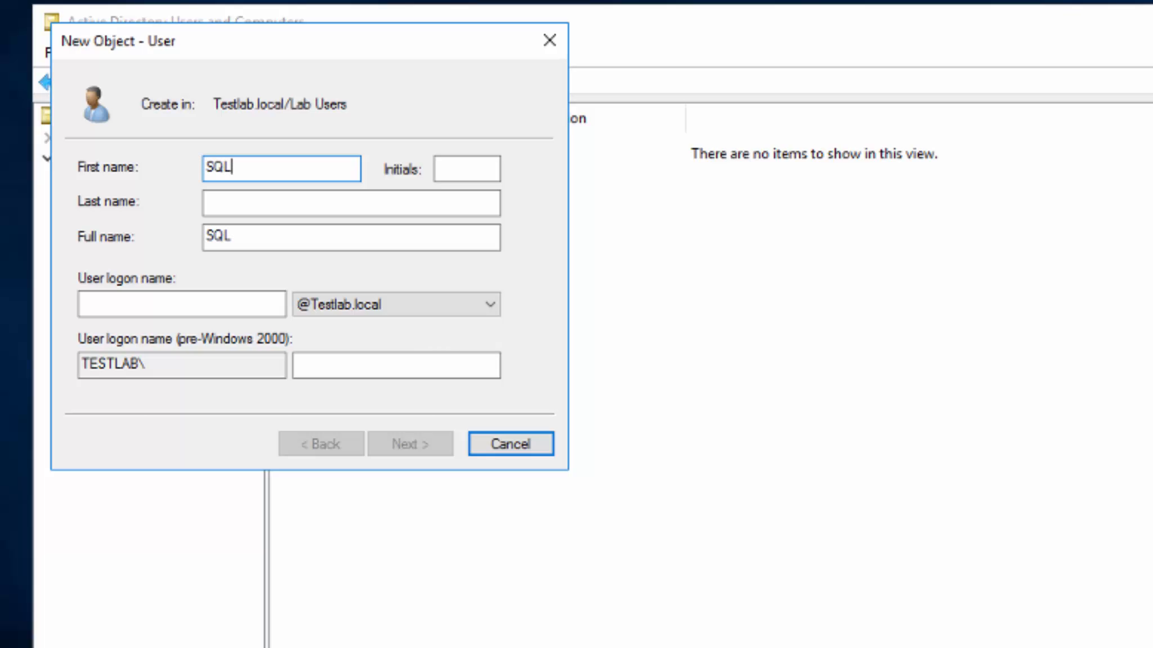
{"action": "key", "text": "Tab"}
{"action": "key", "text": "Tab"}
{"action": "key", "text": "Tab"}
{"action": "type", "text": "SQL"}
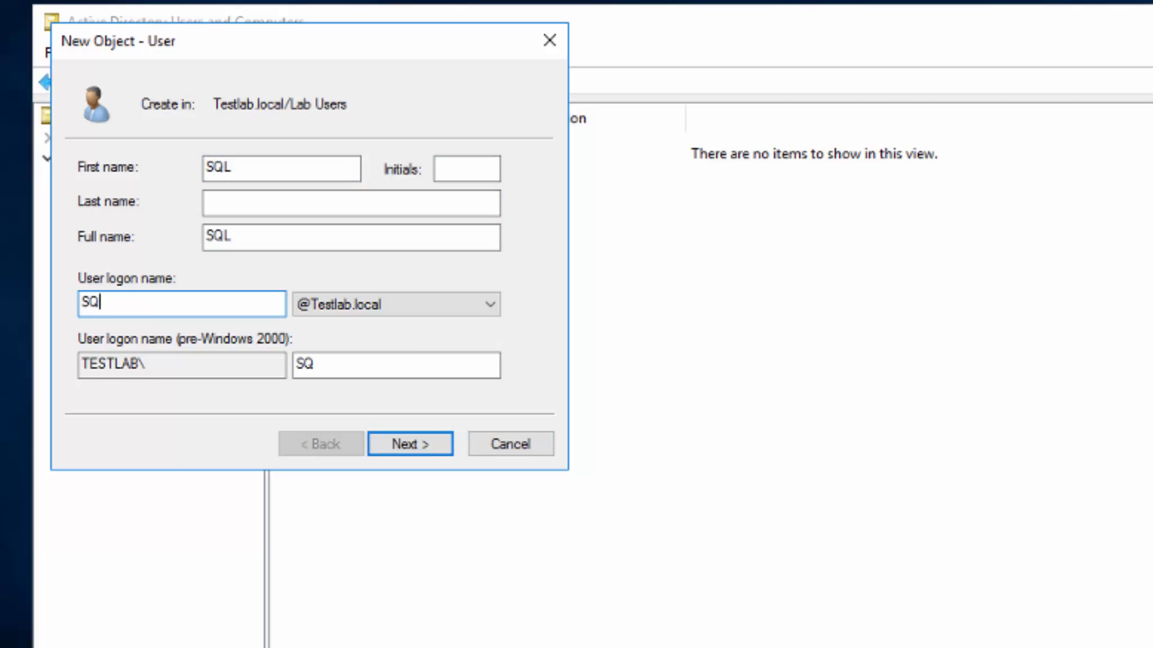
{"action": "key", "text": "Tab"}
Give SQL a password that never expires and the user cannot change, and finish the account.
{"action": "key", "text": "Tab"}
{"action": "key", "text": "Tab"}
{"action": "key", "text": "Tab"}
{"action": "key", "text": "Return"}
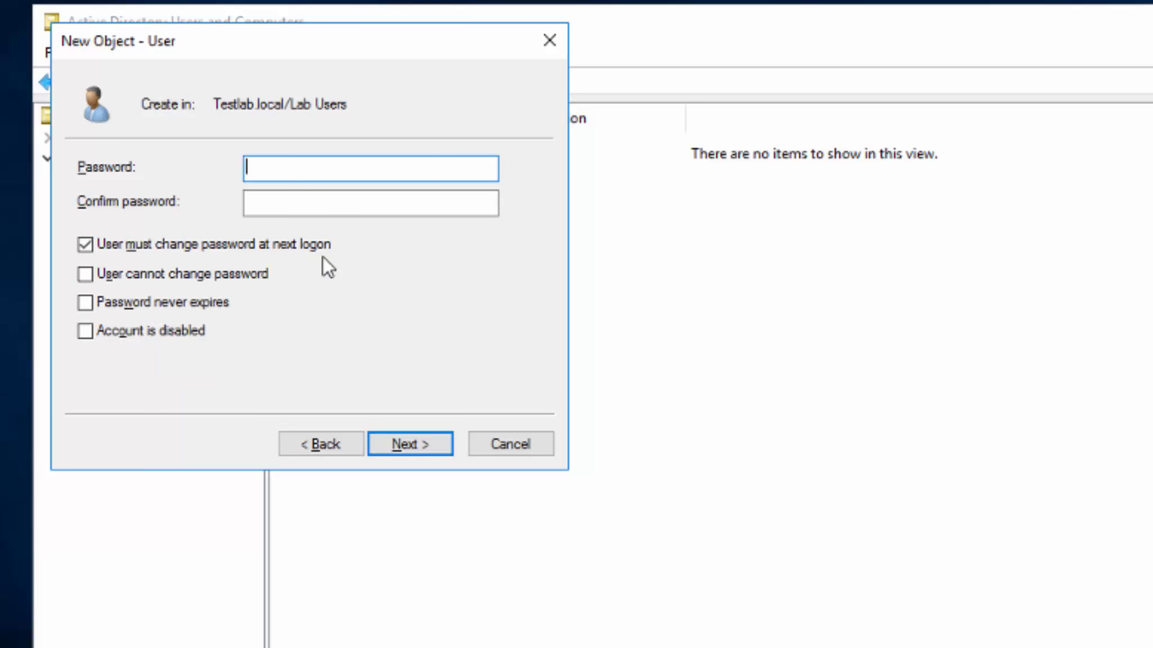
{"action": "type", "text": "**********"}
{"action": "key", "text": "Tab"}
{"action": "type", "text": "*********"}
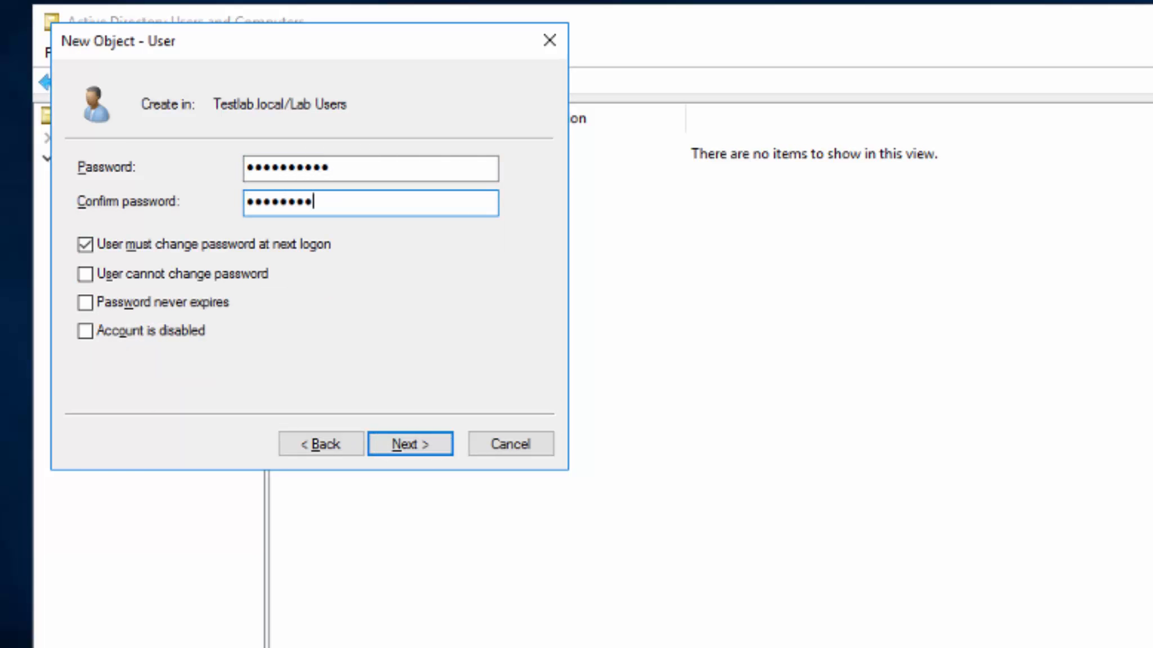
{"action": "key", "text": "Tab"}
{"action": "key", "text": "space"}
{"action": "key", "text": "Tab"}
{"action": "key", "text": "space"}
{"action": "key", "text": "Tab"}
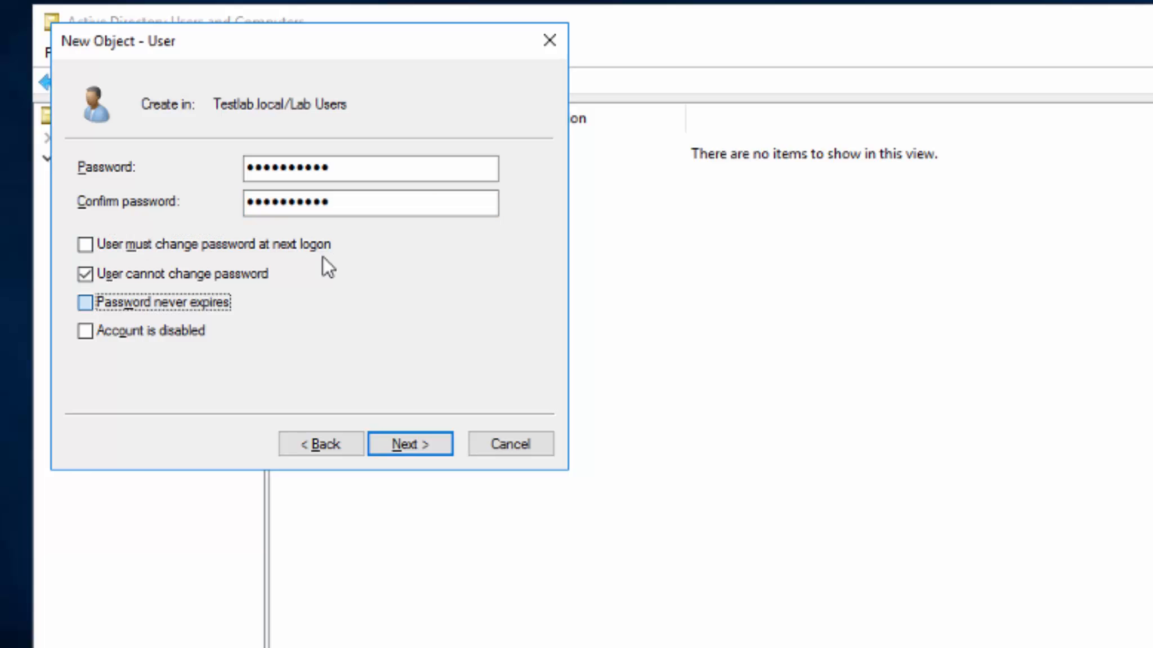
{"action": "key", "text": "space"}
{"action": "key", "text": "Tab"}
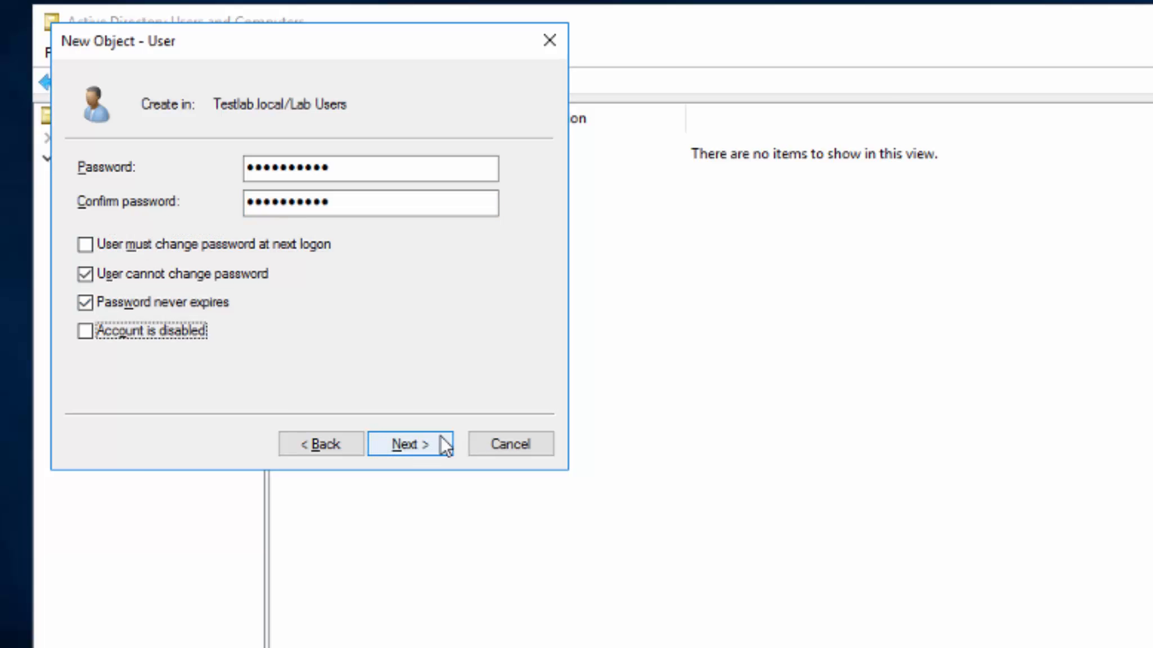
{"action": "left_click", "coordinate": [407, 443]}
{"action": "left_click", "coordinate": [406, 443]}
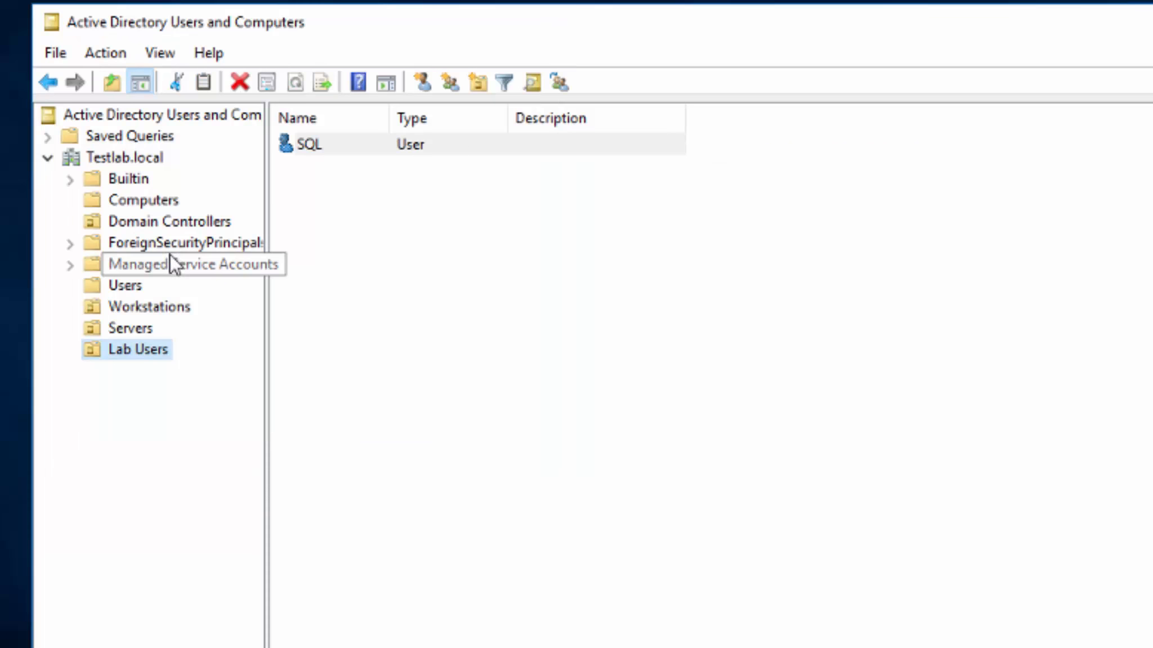
Start a new user in Lab Users with first name and logon name Altiris.
{"action": "right_click", "coordinate": [142, 349]}
{"action": "mouse_move", "coordinate": [265, 447]}
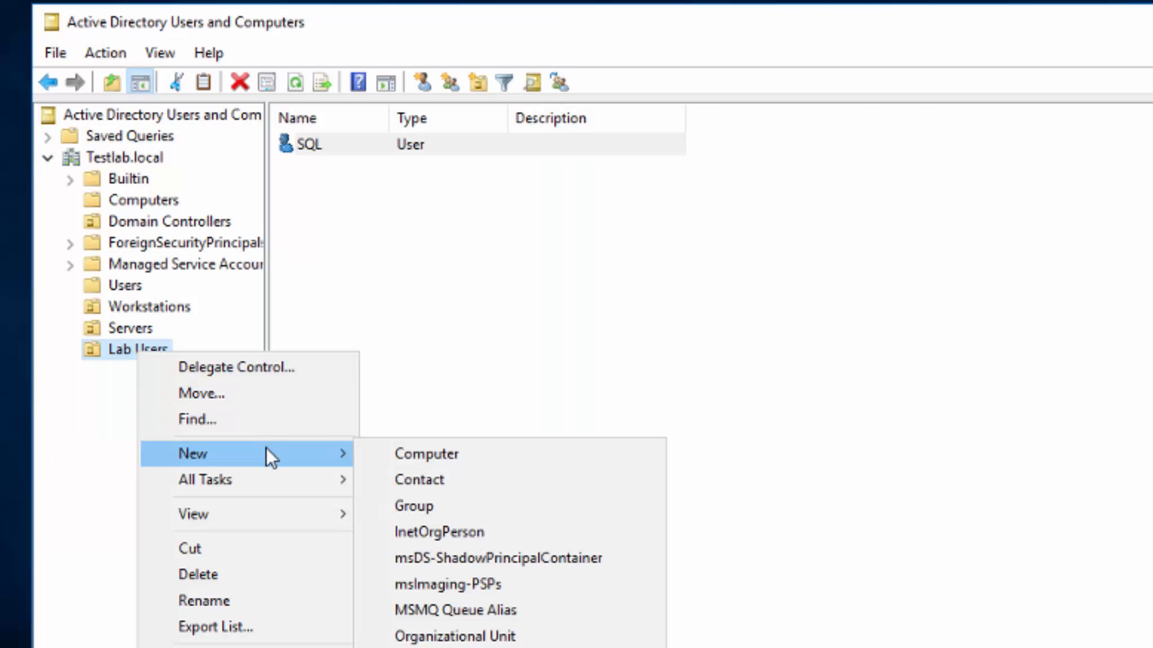
{"action": "left_click", "coordinate": [491, 647]}
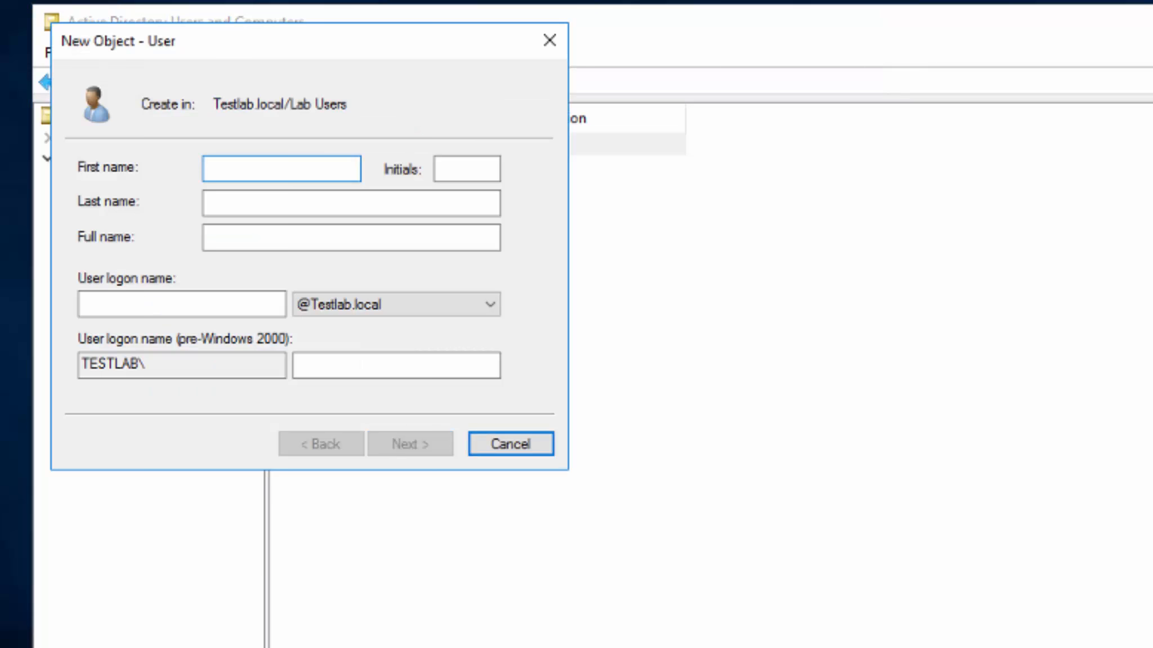
{"action": "type", "text": "Altiris"}
{"action": "key", "text": "Tab"}
{"action": "key", "text": "Tab"}
{"action": "key", "text": "Tab"}
{"action": "key", "text": "Tab"}
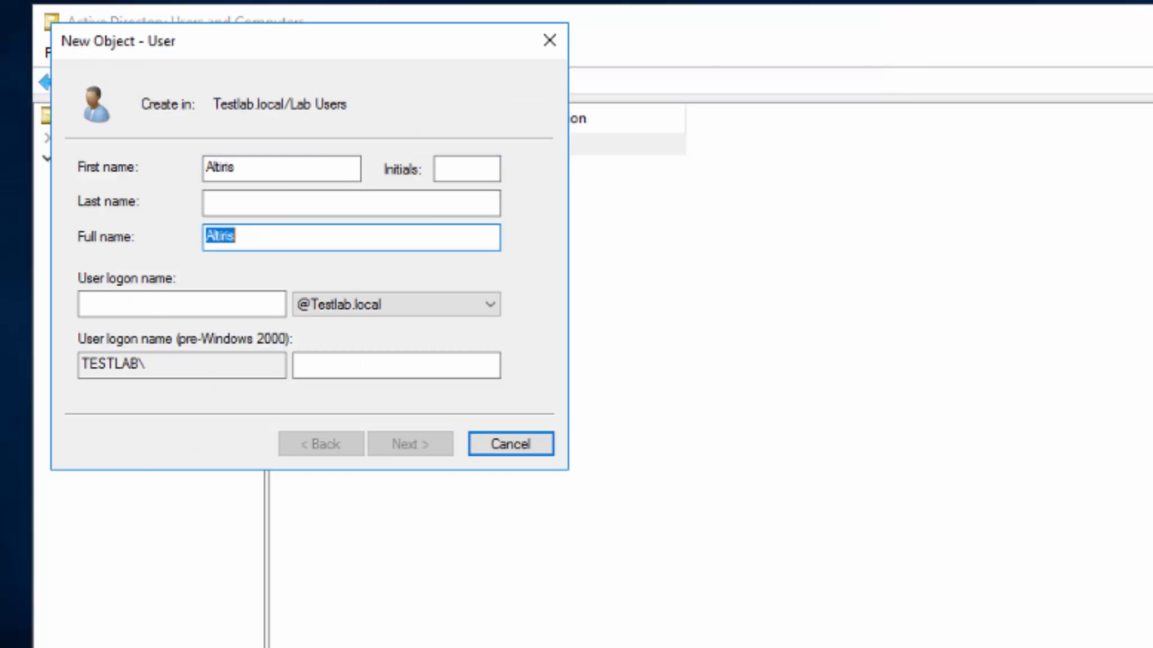
{"action": "type", "text": "Alt"}
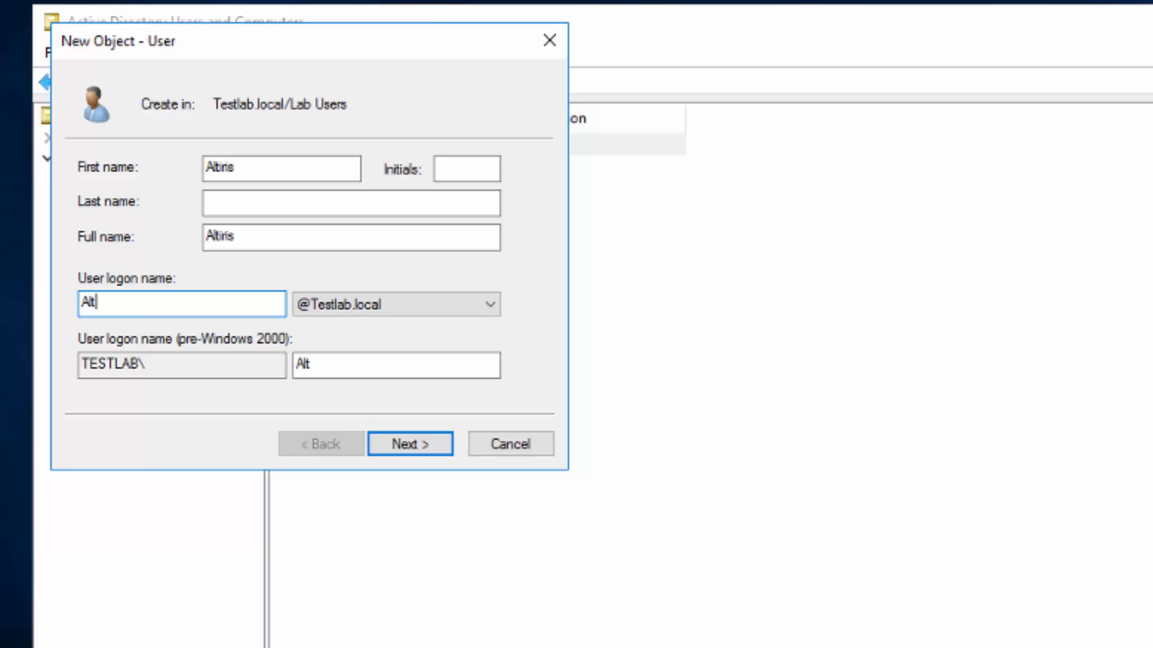
{"action": "type", "text": "iris"}
{"action": "key", "text": "Tab"}
{"action": "key", "text": "Tab"}
{"action": "key", "text": "Tab"}
{"action": "key", "text": "Tab"}
{"action": "key", "text": "Tab"}
{"action": "key", "text": "shift+Tab"}
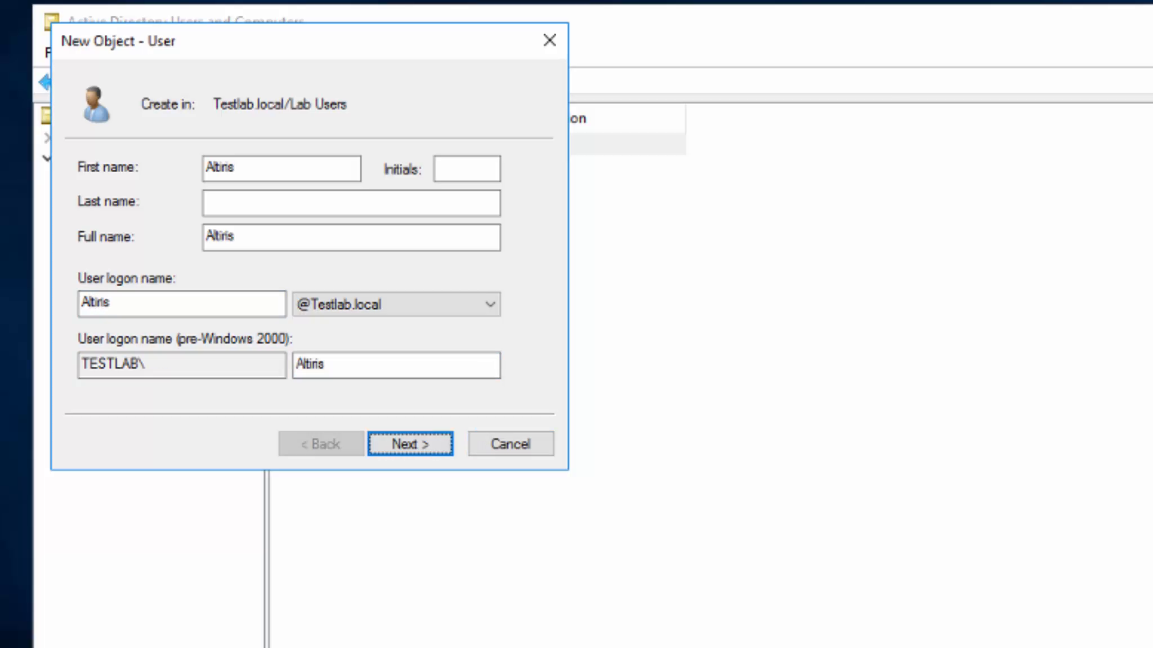
{"action": "key", "text": "Return"}
Give Altiris a password that never expires and the user cannot change, and finish the account.
{"action": "type", "text": "Password123"}
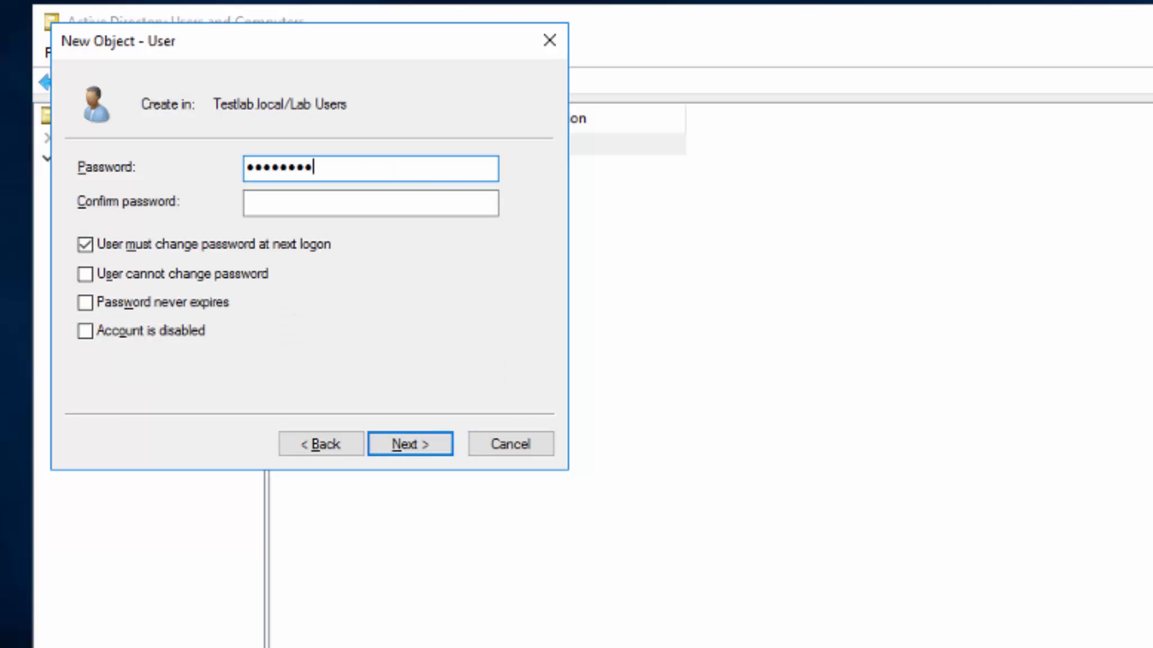
{"action": "key", "text": "Tab"}
{"action": "type", "text": "Password12"}
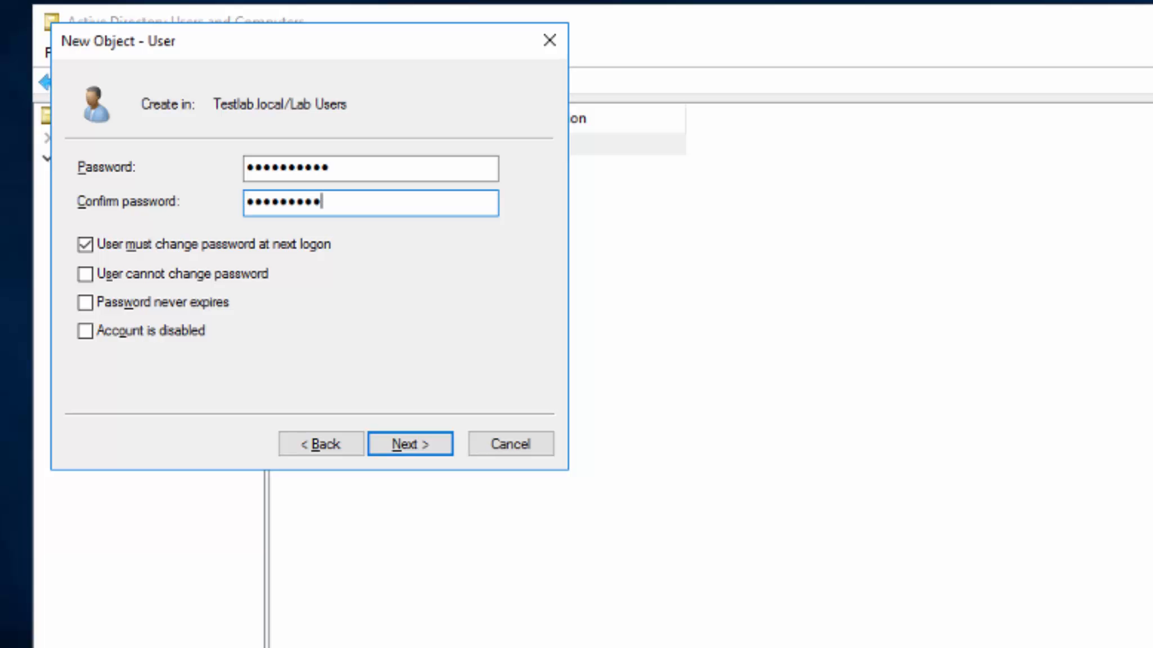
{"action": "type", "text": "3"}
{"action": "key", "text": "Tab"}
{"action": "key", "text": "space"}
{"action": "key", "text": "Tab"}
{"action": "key", "text": "space"}
{"action": "key", "text": "Tab"}
{"action": "key", "text": "space"}
{"action": "key", "text": "Tab"}
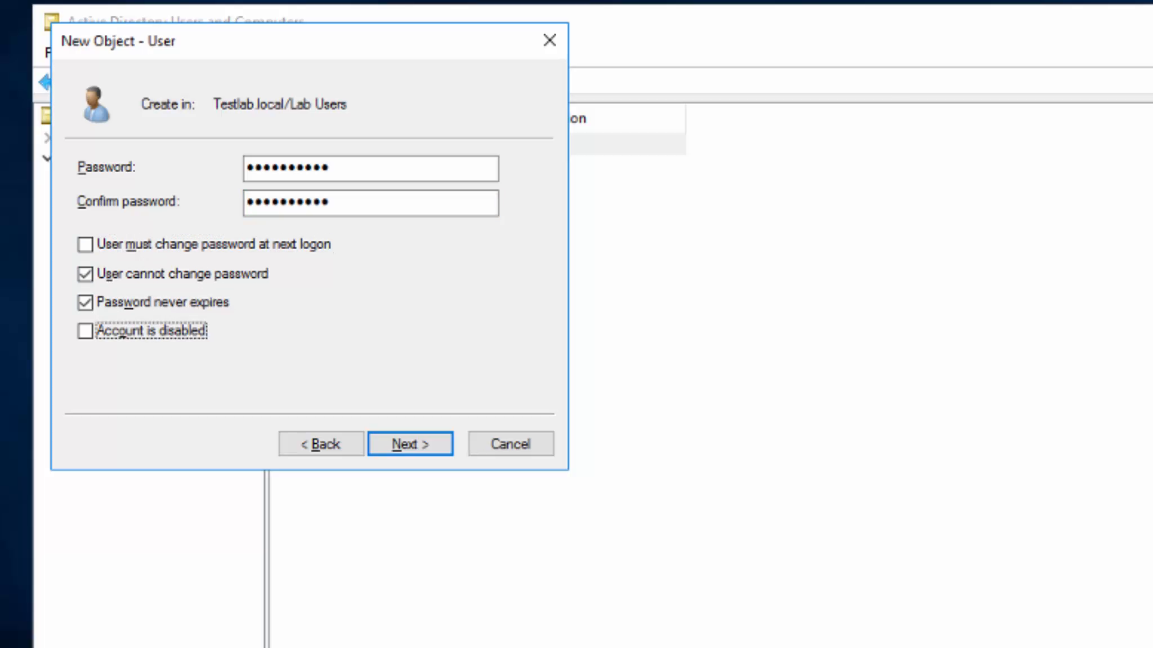
{"action": "left_click", "coordinate": [423, 444]}
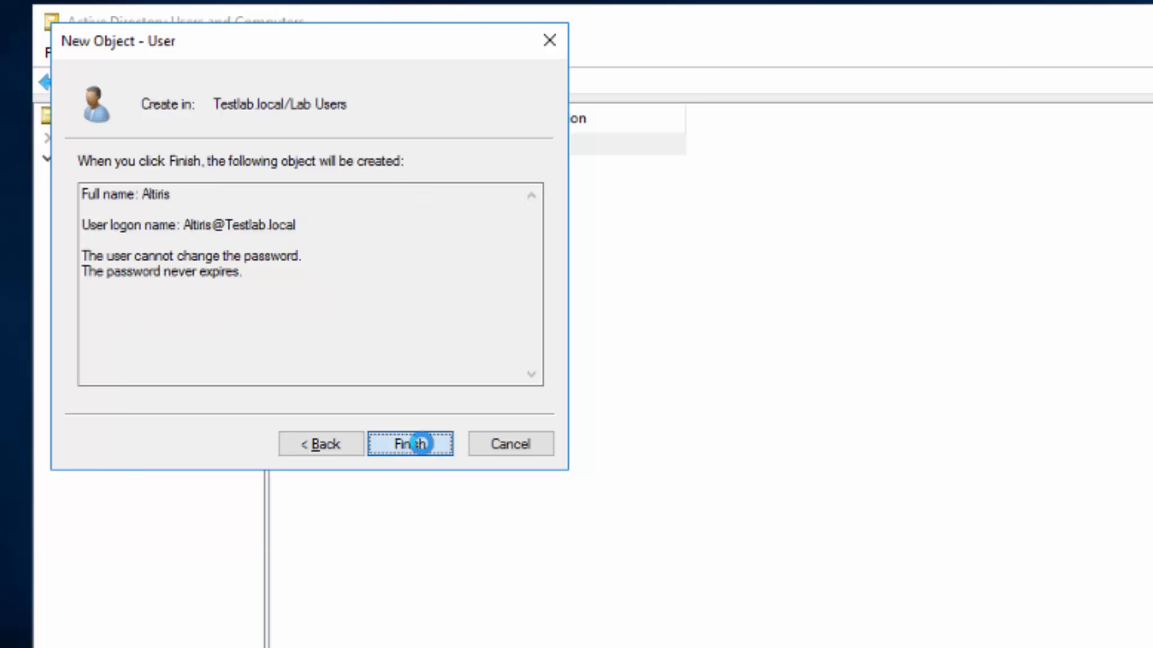
{"action": "left_click", "coordinate": [422, 444]}
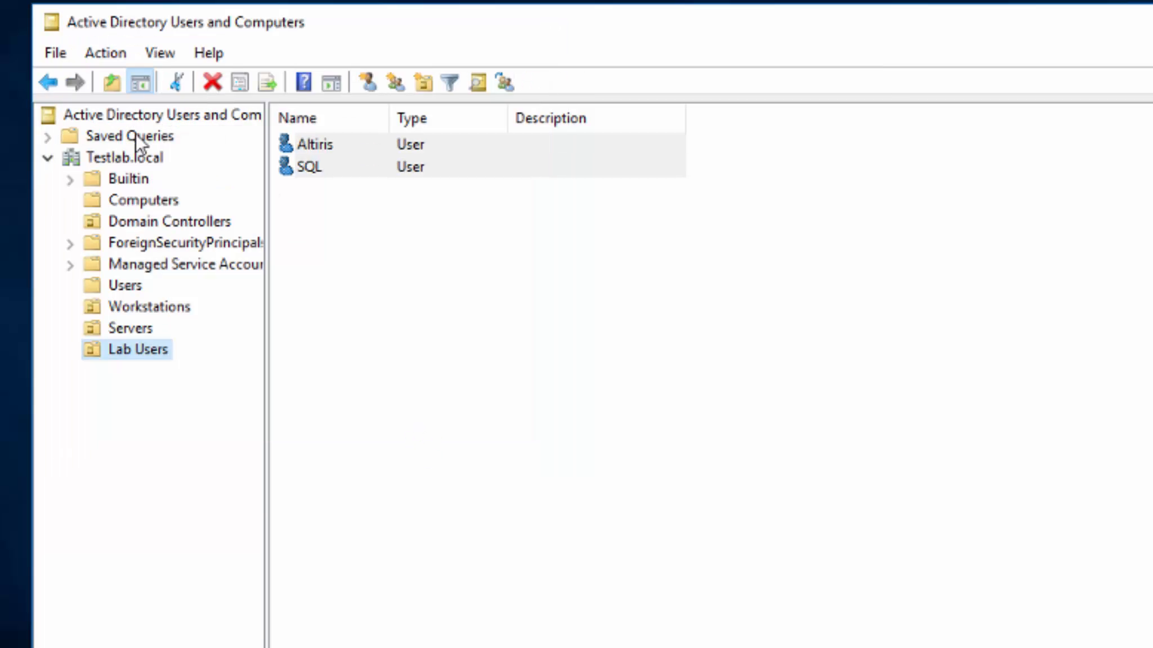
Create a nested Users organizational unit inside Lab Users.
{"action": "right_click", "coordinate": [156, 351]}
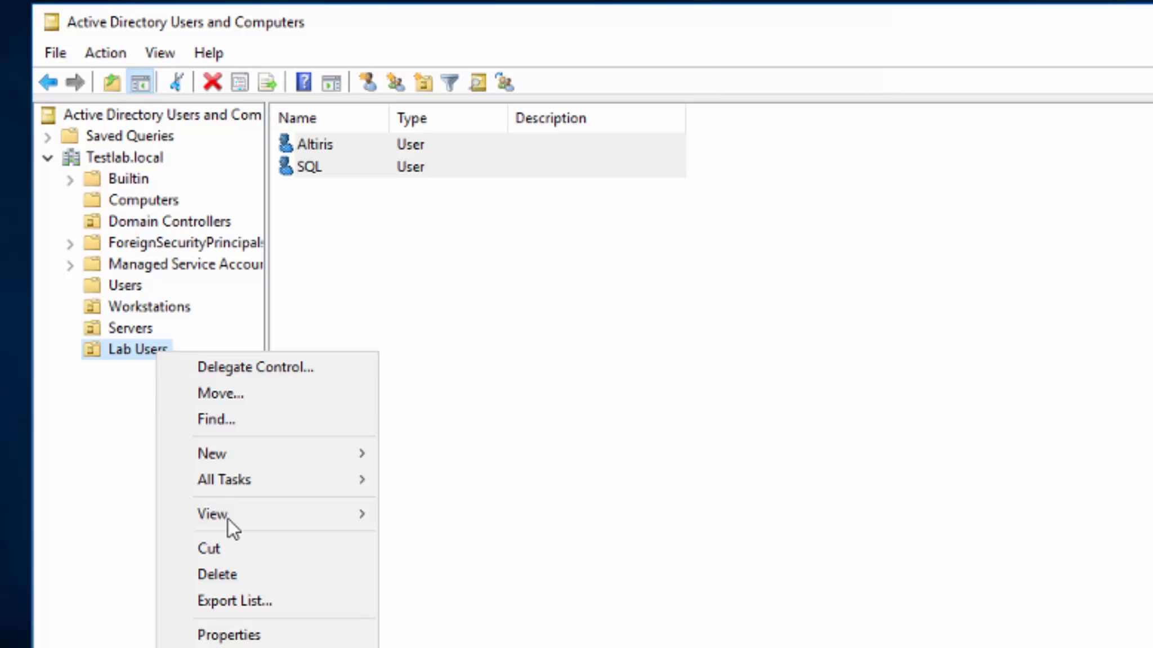
{"action": "right_click", "coordinate": [118, 352]}
{"action": "mouse_move", "coordinate": [204, 461]}
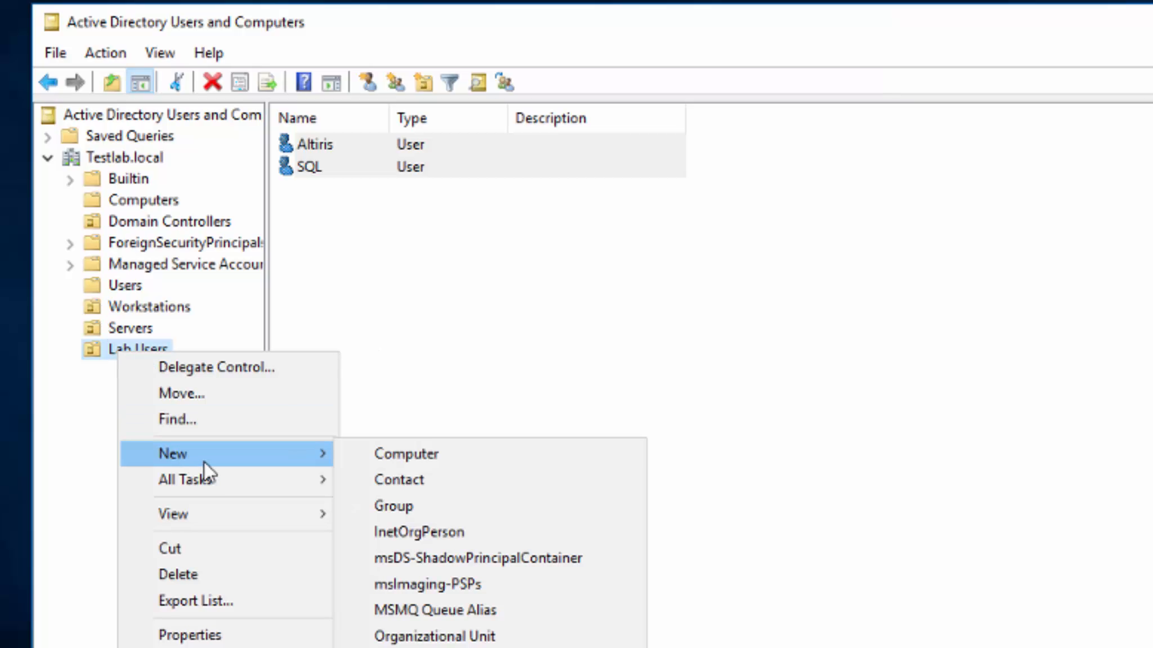
{"action": "left_click", "coordinate": [470, 636]}
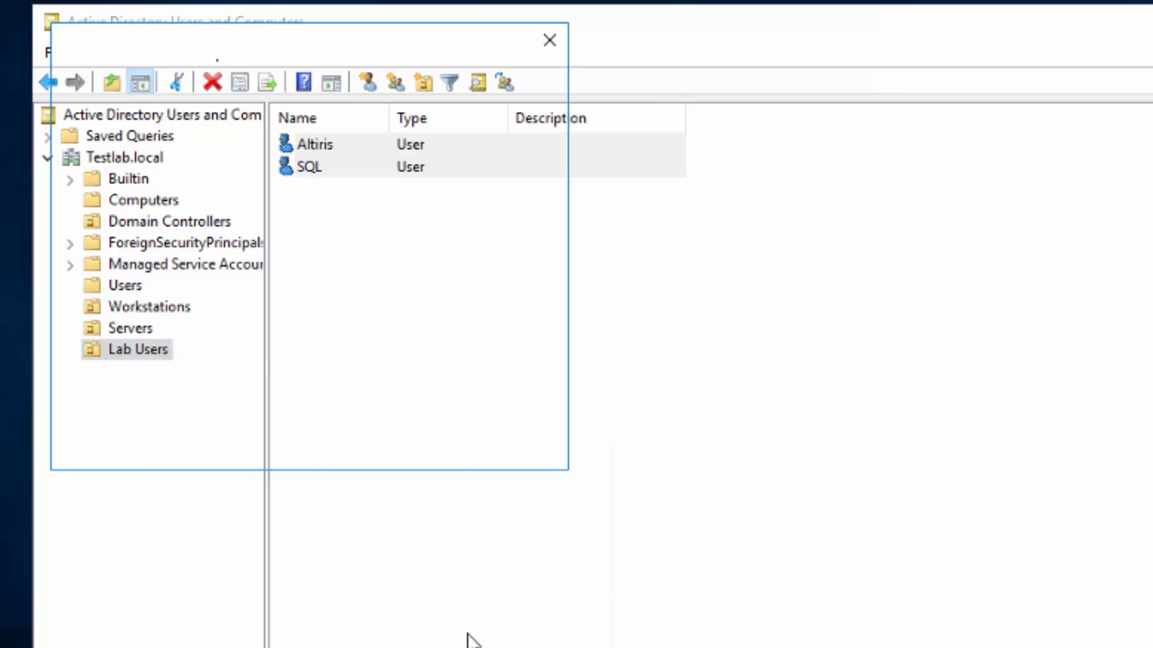
{"action": "type", "text": "Users"}
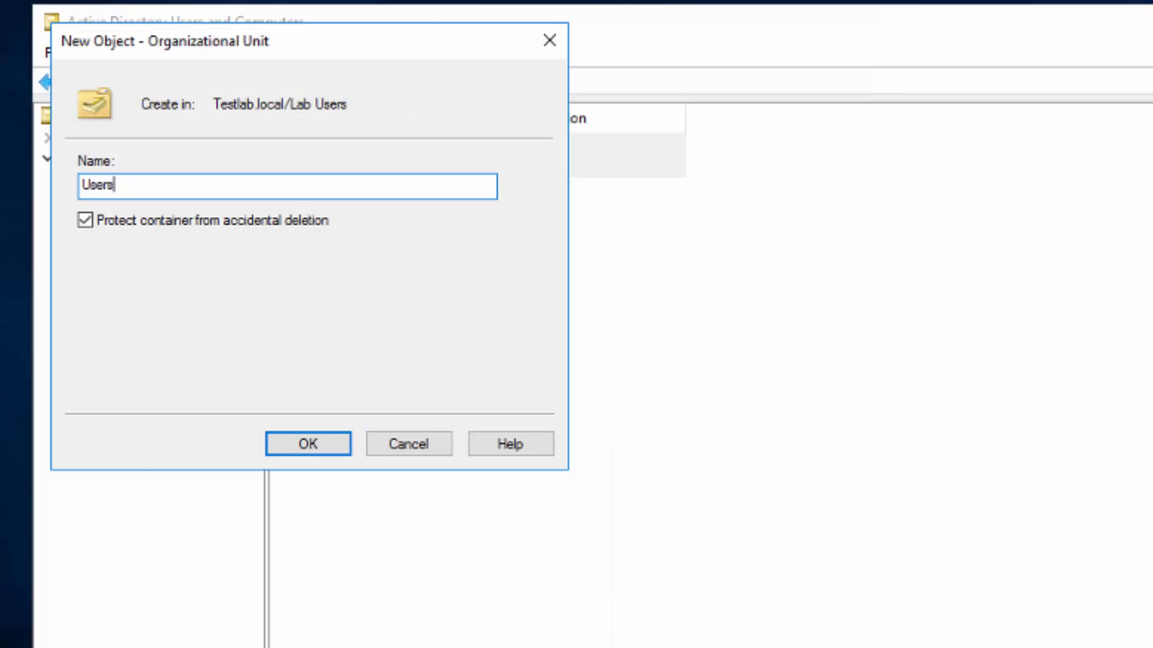
{"action": "key", "text": "Return"}
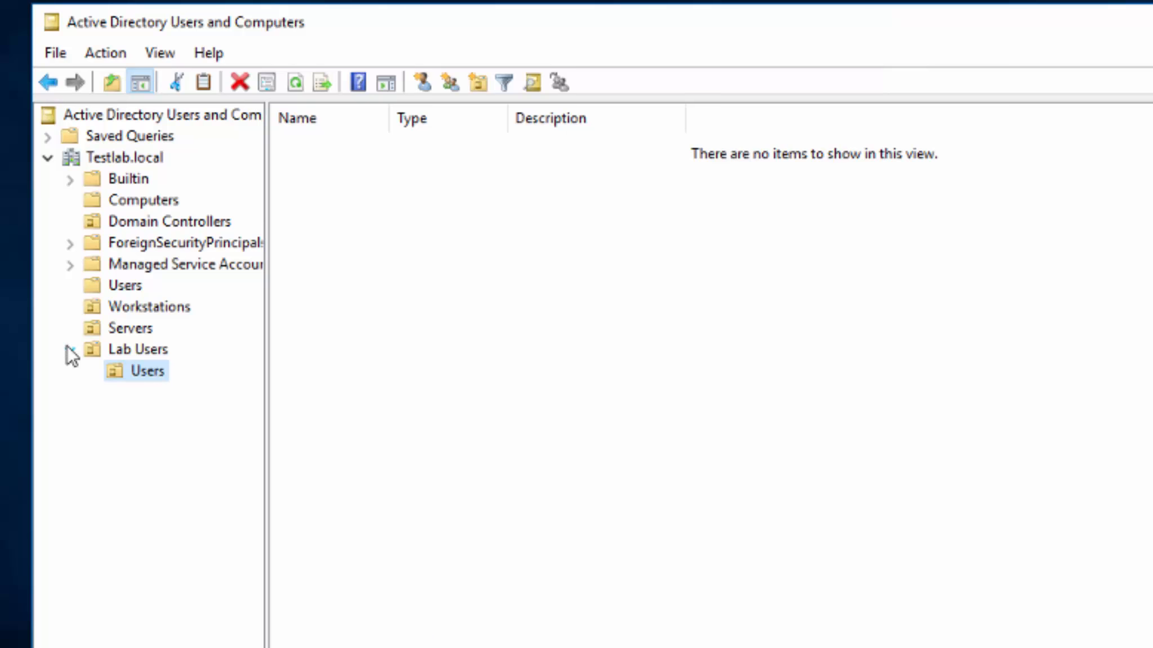
Create a nested Lab Admins organizational unit inside Lab Users.
{"action": "right_click", "coordinate": [136, 354]}
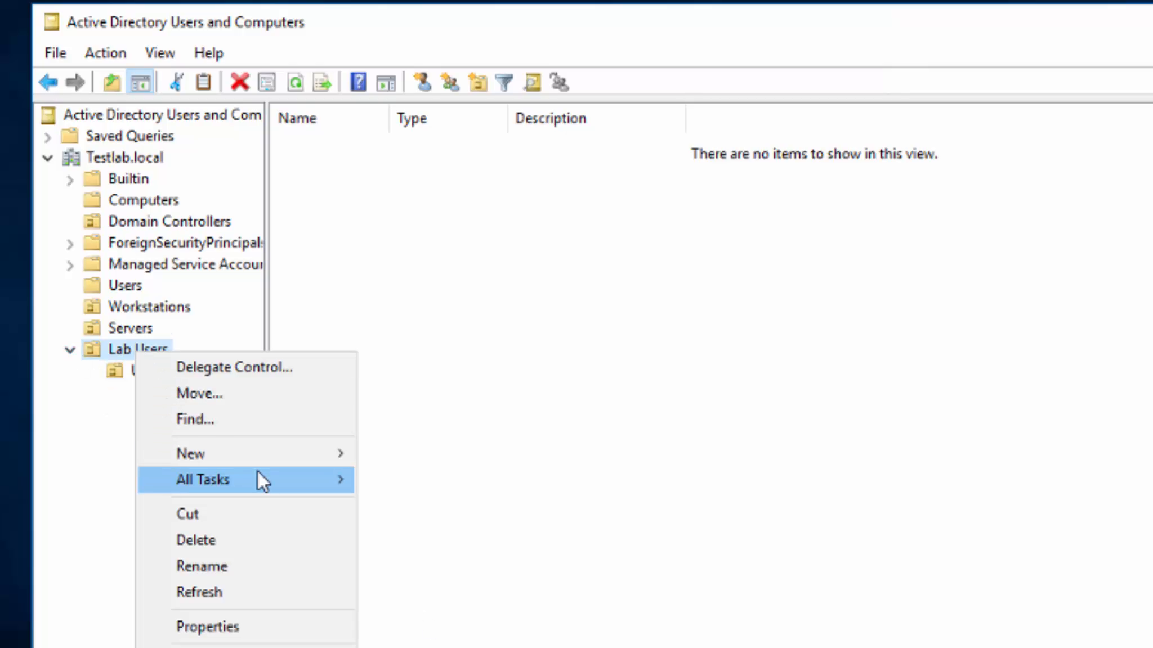
{"action": "mouse_move", "coordinate": [277, 459]}
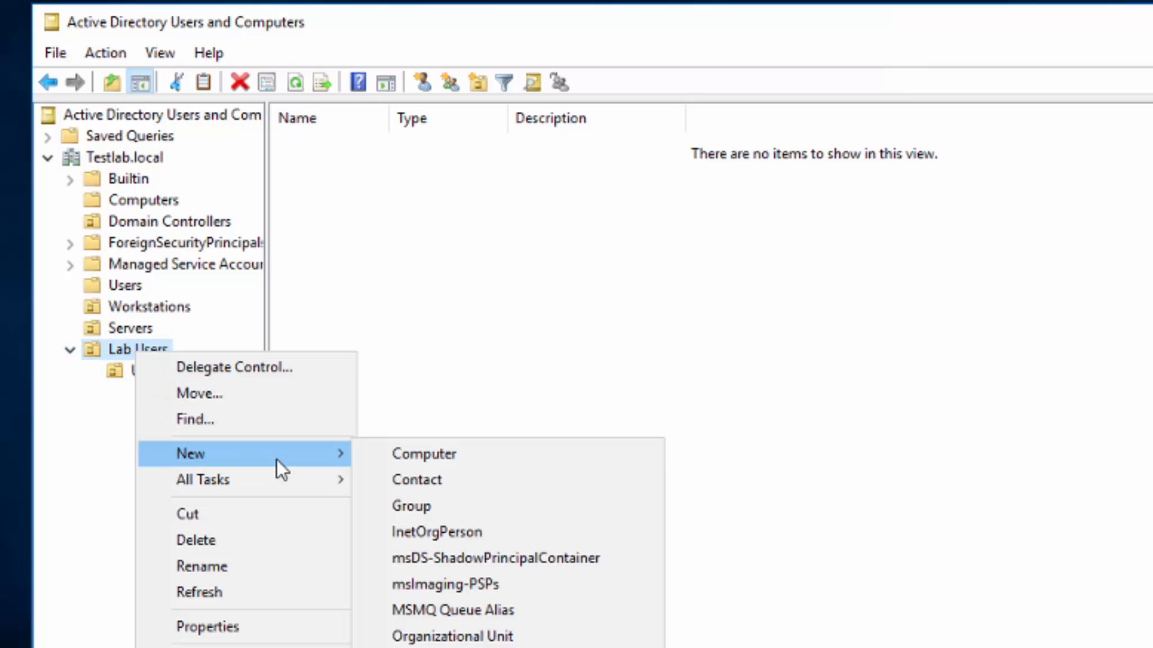
{"action": "left_click", "coordinate": [488, 636]}
{"action": "type", "text": "Lab"}
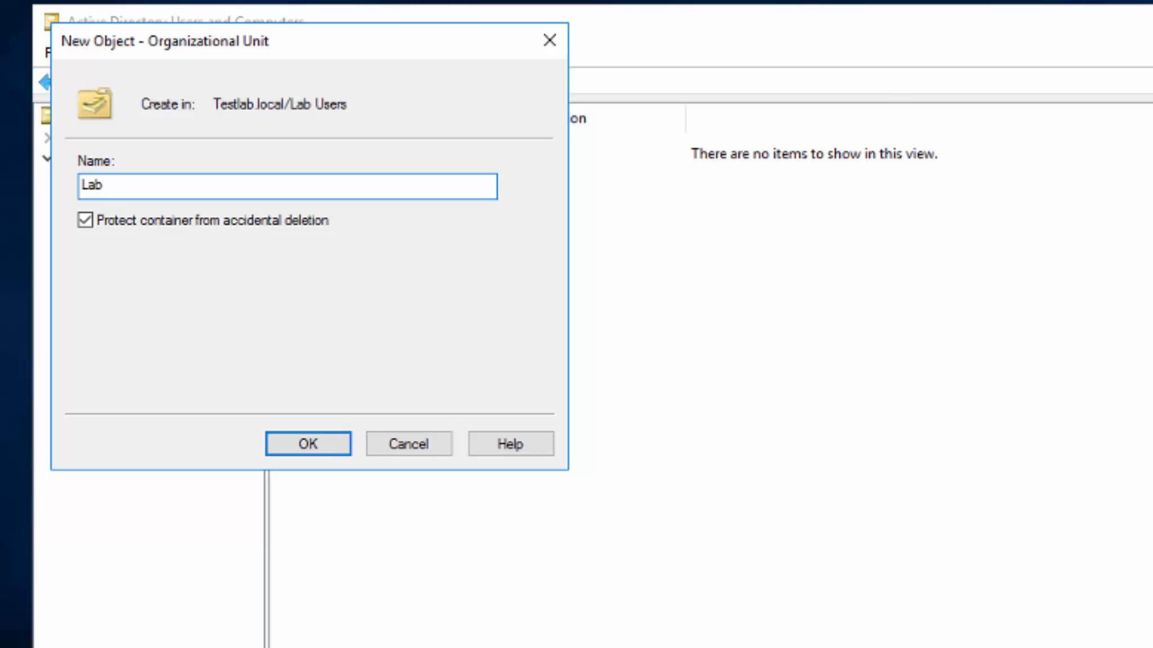
{"action": "type", "text": " Admins"}
{"action": "key", "text": "Return"}
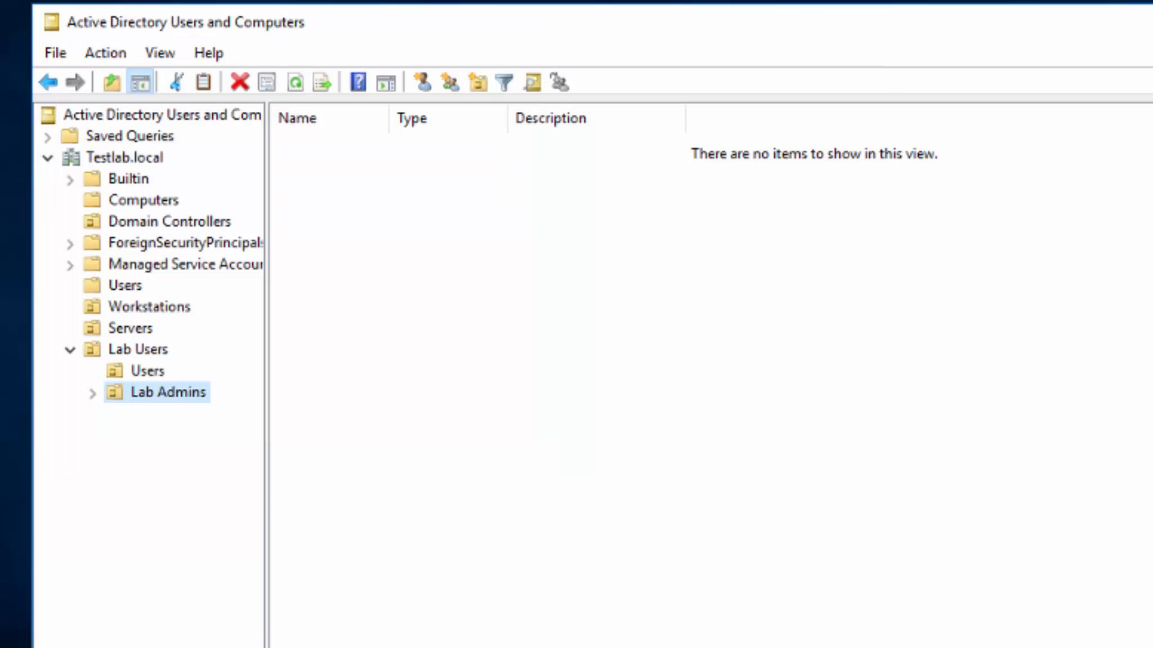
Rename the nested Users OU to Lab Users and view the parent Lab Users OU.
{"action": "right_click", "coordinate": [153, 373]}
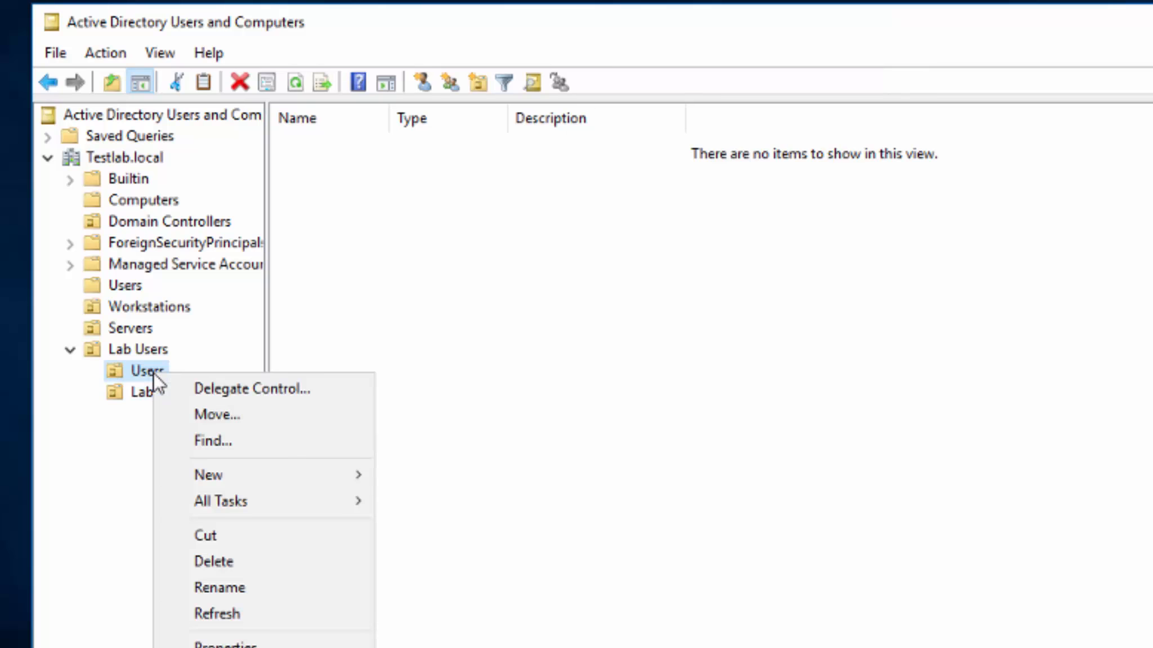
{"action": "left_click", "coordinate": [238, 588]}
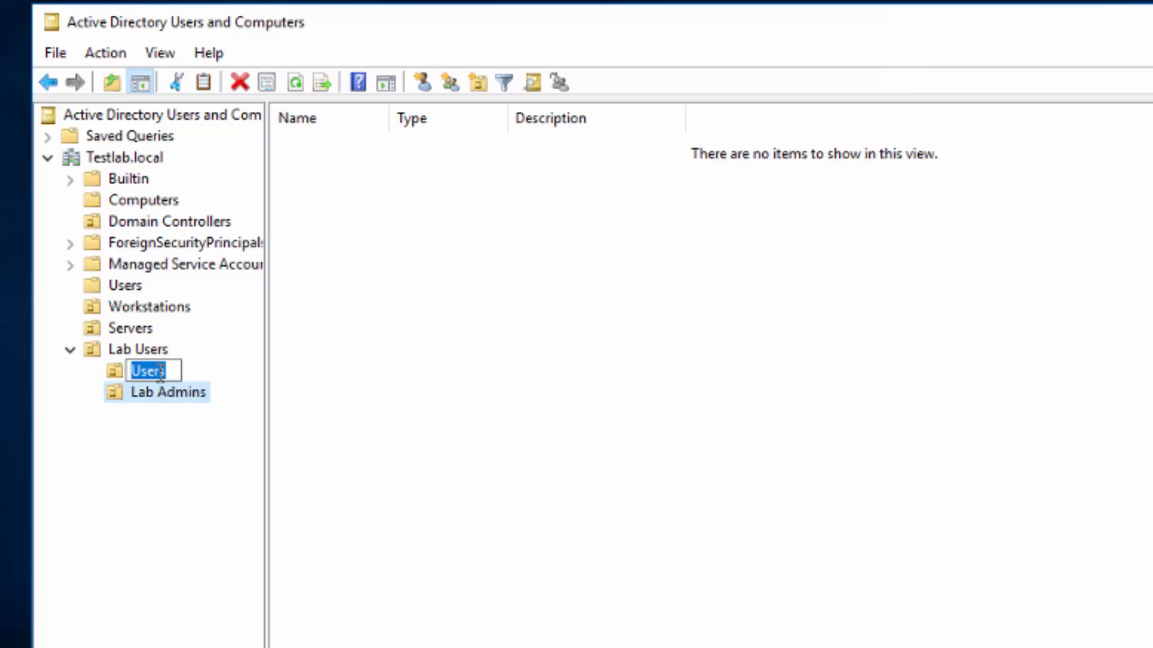
{"action": "key", "text": "Home"}
{"action": "type", "text": "Lab"}
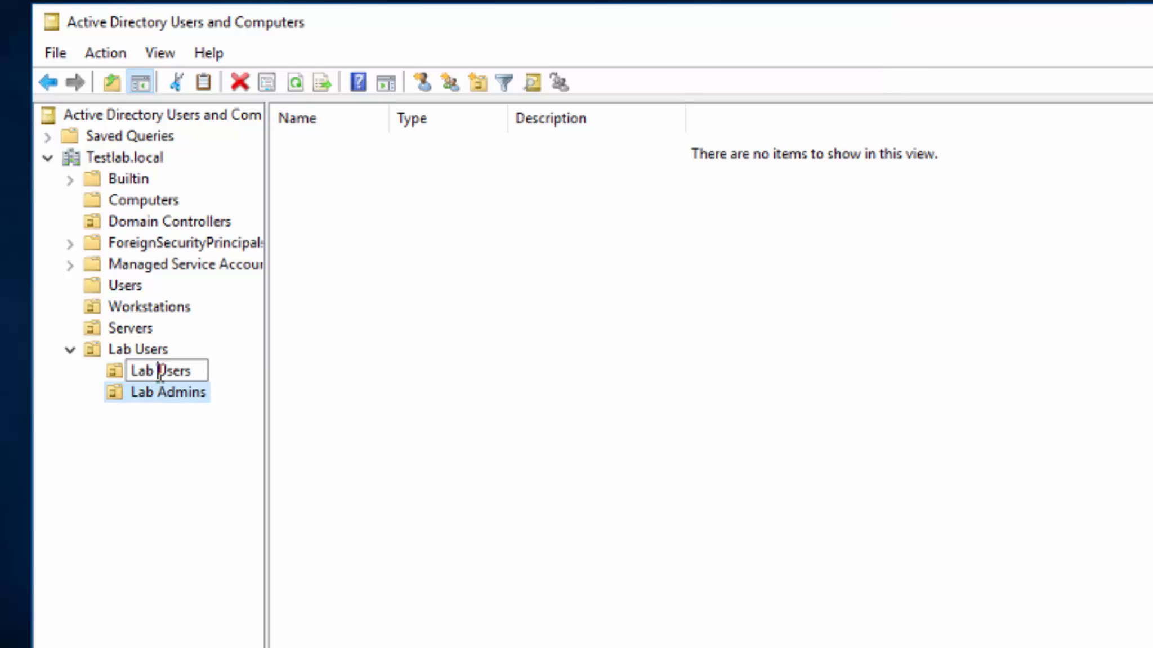
{"action": "key", "text": "Return"}
{"action": "left_click", "coordinate": [142, 350]}
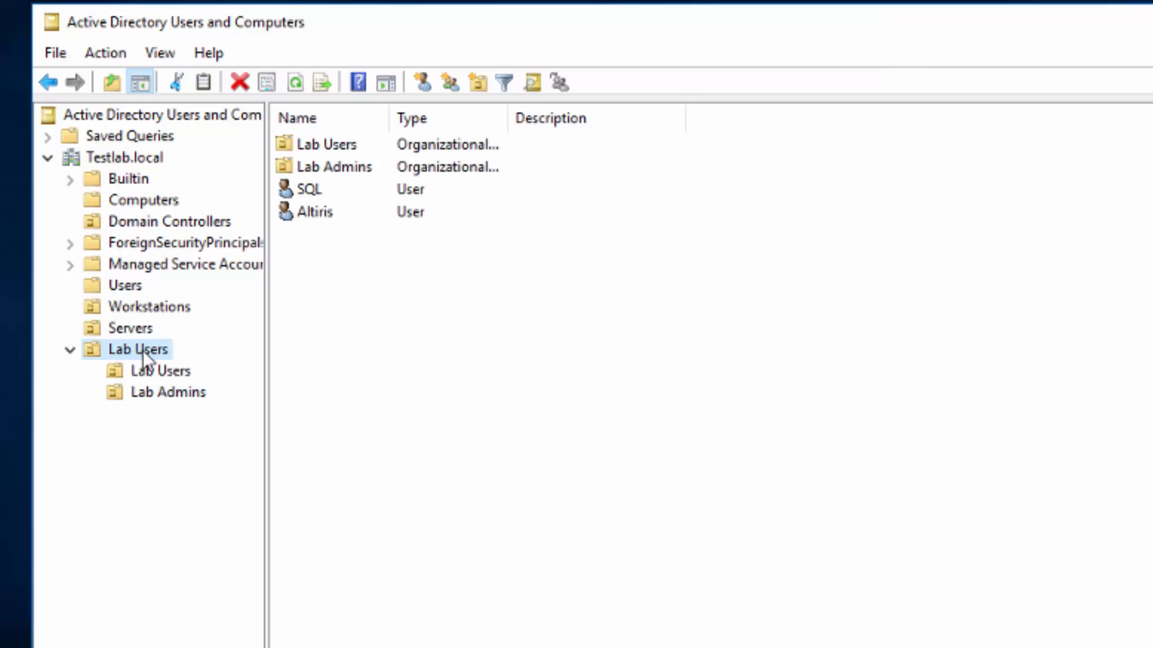
{"action": "right_click", "coordinate": [114, 156]}
{"action": "left_click", "coordinate": [188, 199]}
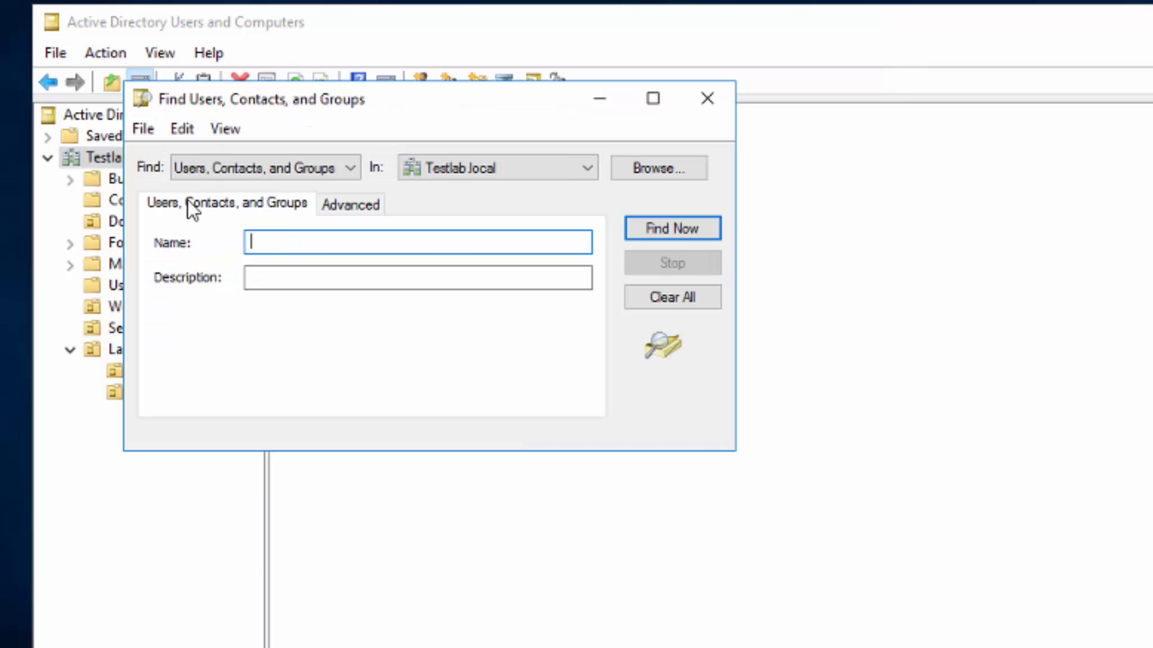
{"action": "type", "text": "SQL"}
{"action": "key", "text": "Return"}
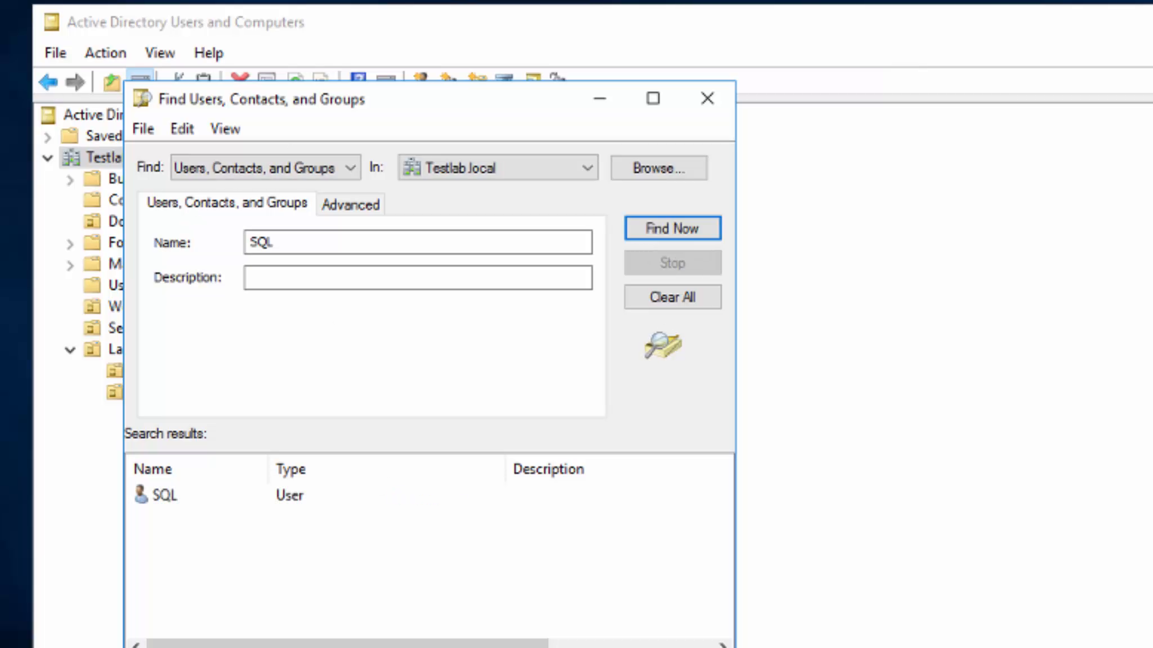
{"action": "left_click_drag", "start_coordinate": [735, 647], "coordinate": [1152, 647]}
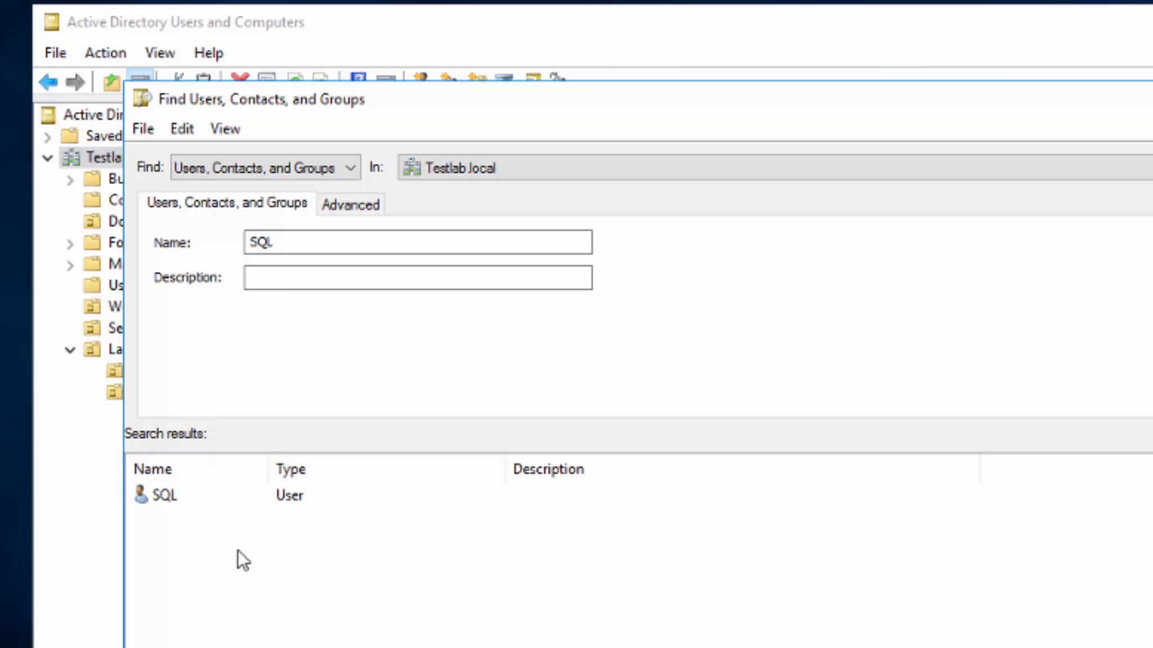
{"action": "left_click", "coordinate": [172, 497]}
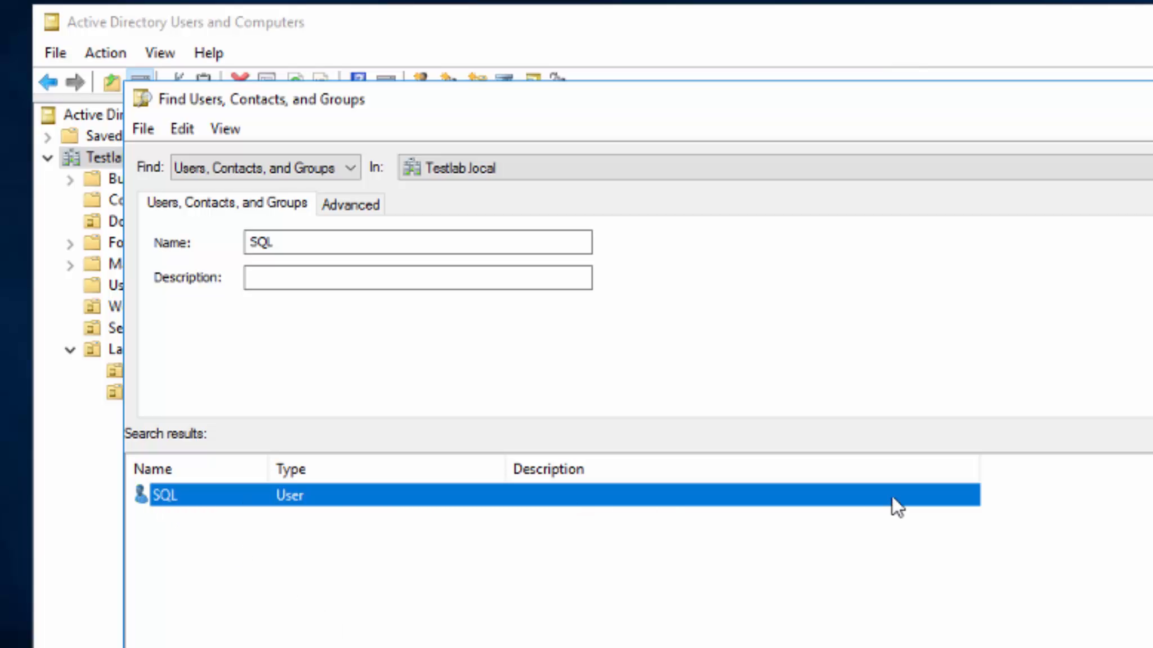
{"action": "left_click", "coordinate": [183, 128]}
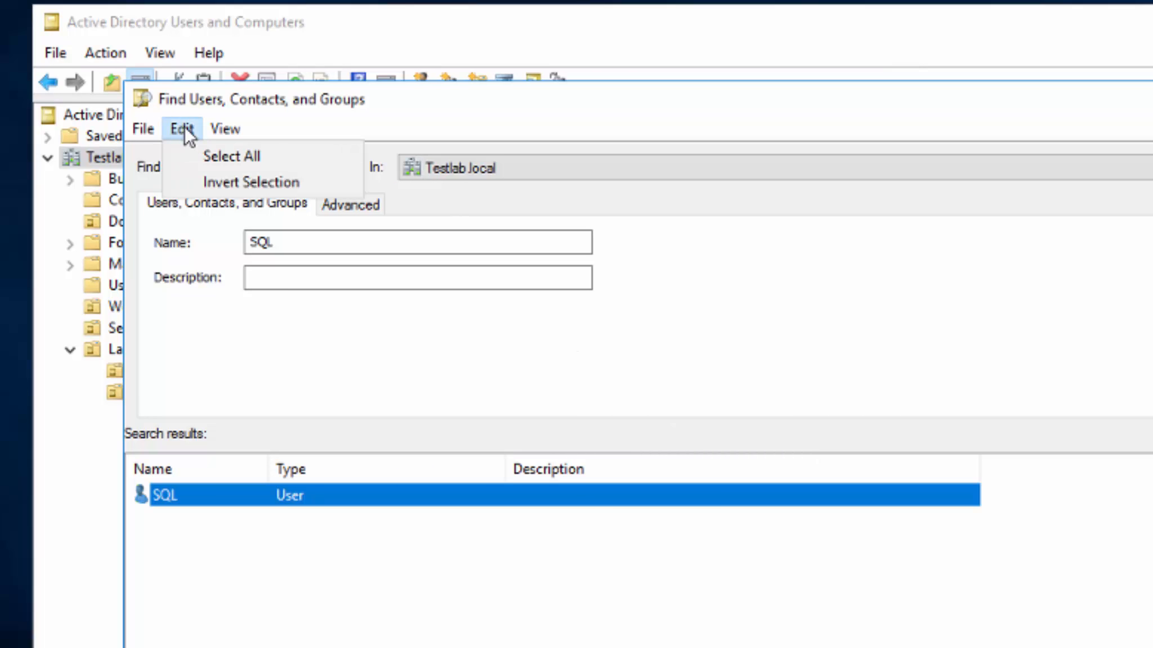
{"action": "mouse_move", "coordinate": [228, 126]}
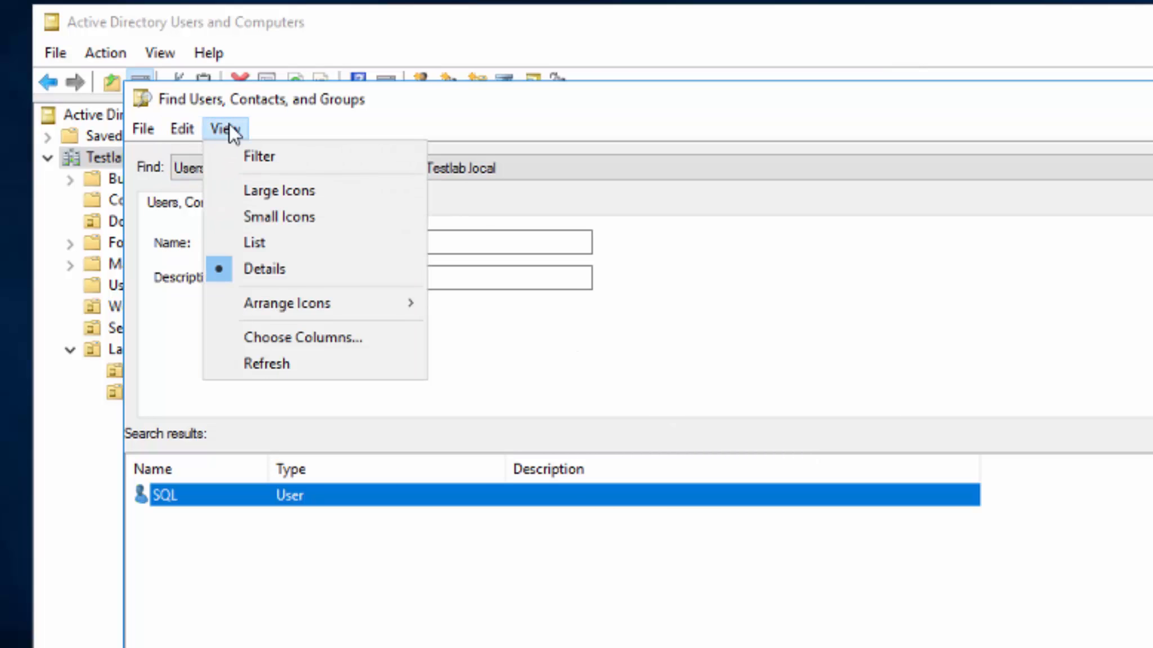
{"action": "left_click", "coordinate": [322, 341]}
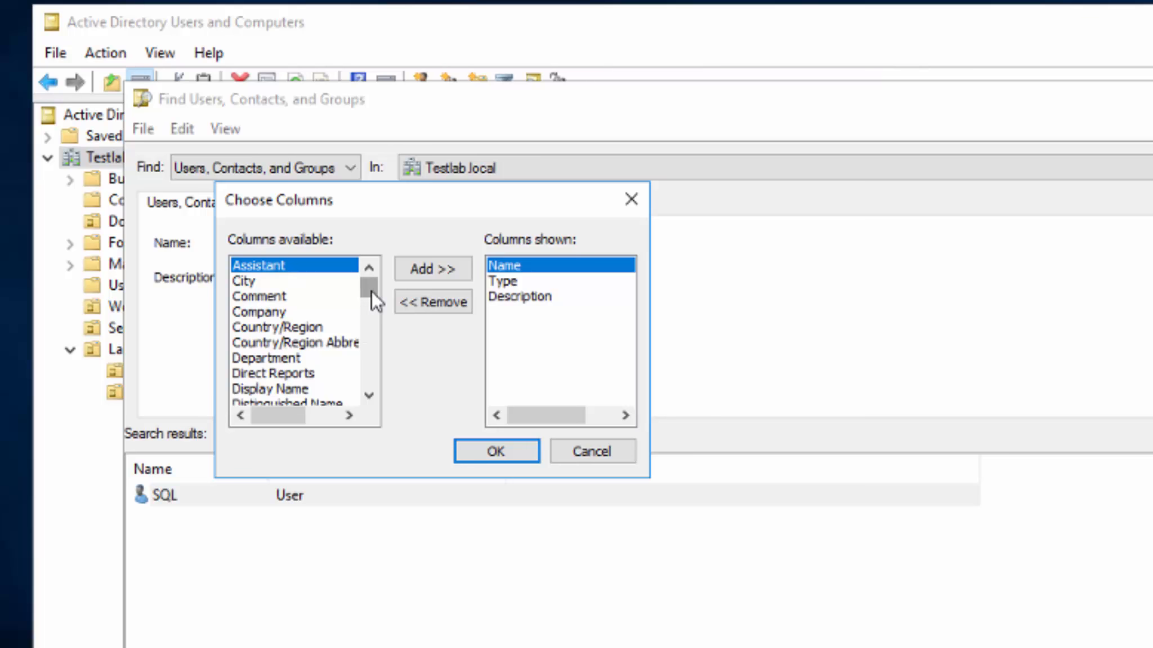
{"action": "left_click_drag", "start_coordinate": [371, 291], "coordinate": [371, 367]}
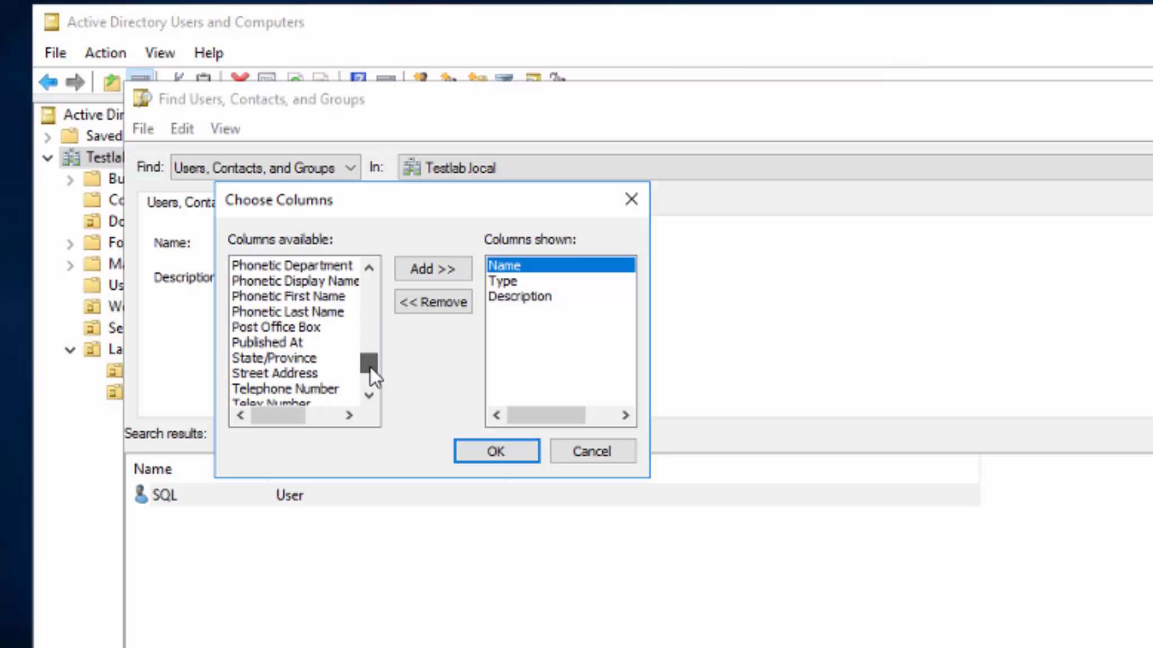
{"action": "double_click", "coordinate": [281, 345]}
{"action": "left_click", "coordinate": [491, 453]}
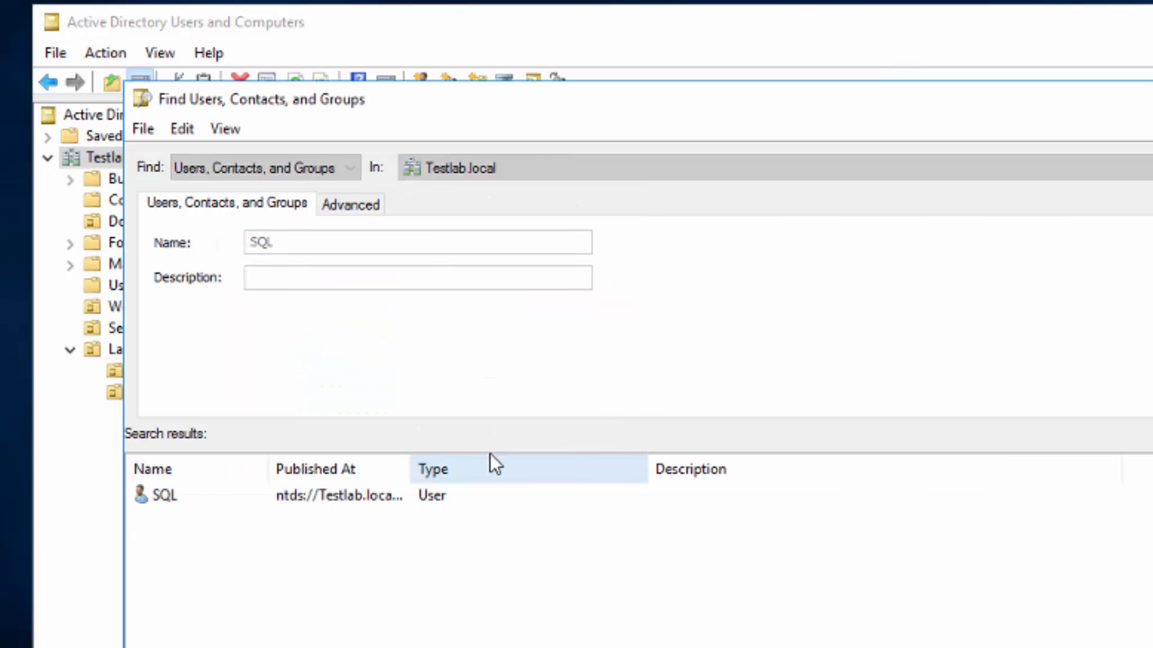
{"action": "left_click_drag", "start_coordinate": [410, 469], "coordinate": [515, 470]}
{"action": "left_click", "coordinate": [377, 495]}
{"action": "right_click", "coordinate": [376, 493]}
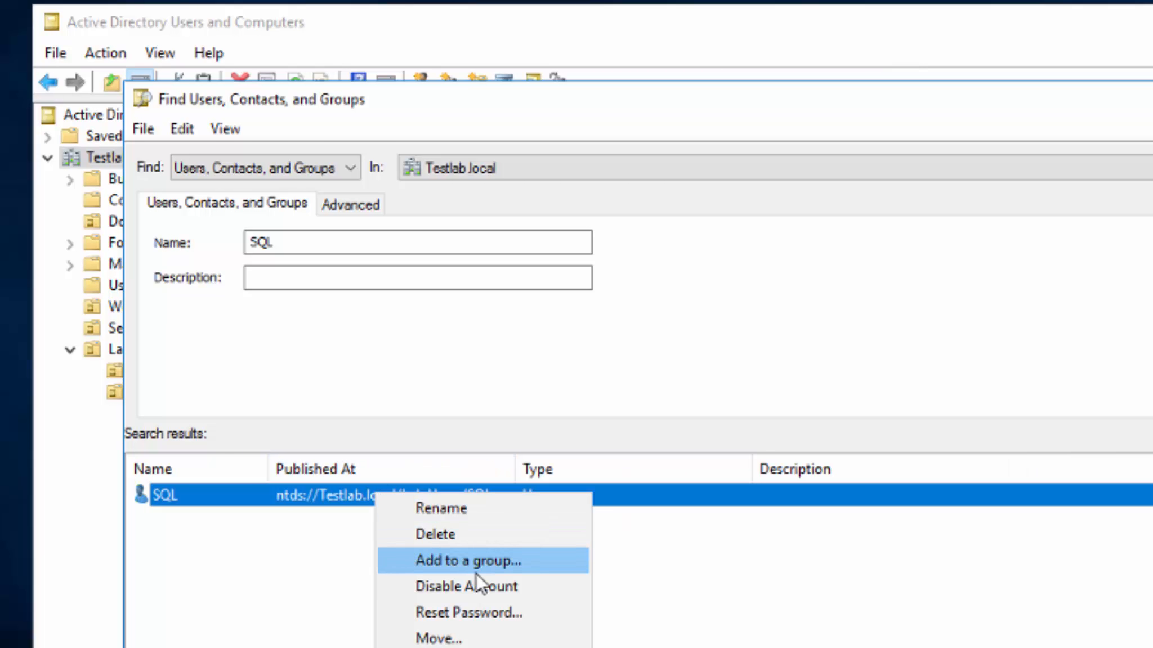
{"action": "left_click", "coordinate": [471, 640]}
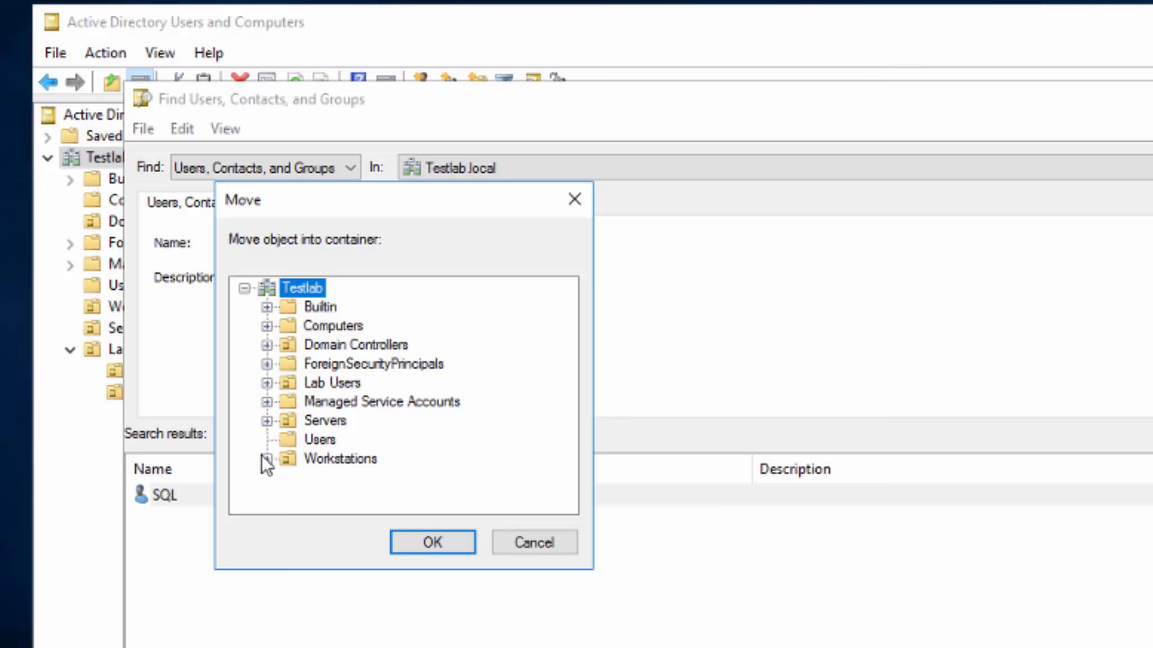
{"action": "left_click", "coordinate": [267, 384]}
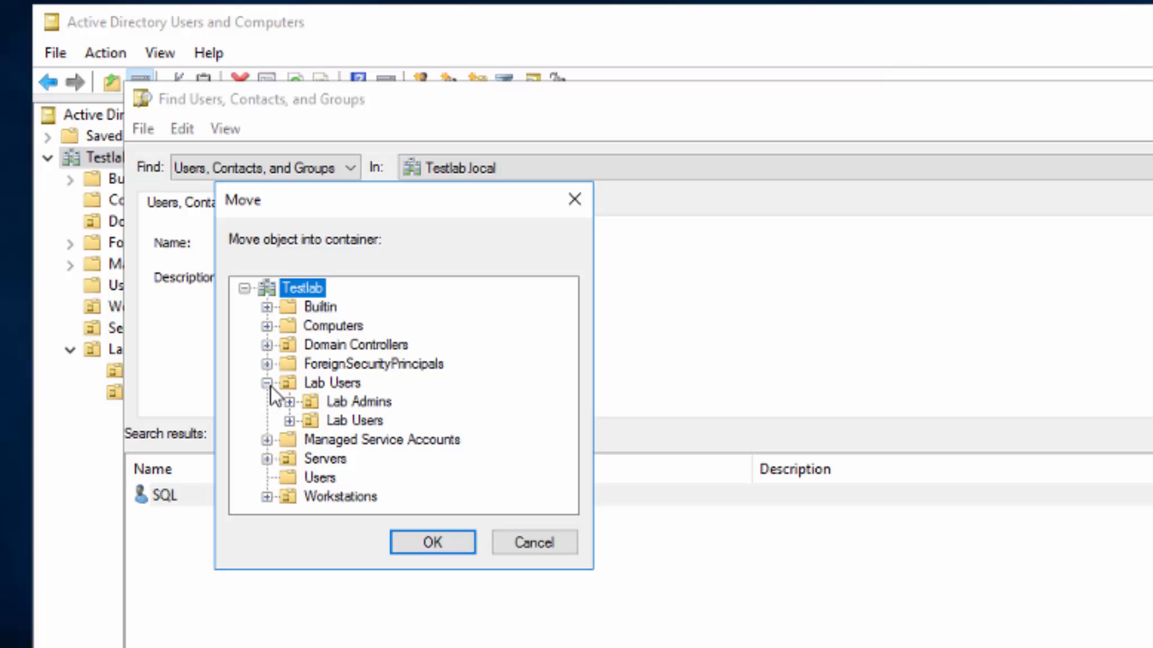
{"action": "left_click", "coordinate": [306, 402]}
{"action": "left_click", "coordinate": [443, 541]}
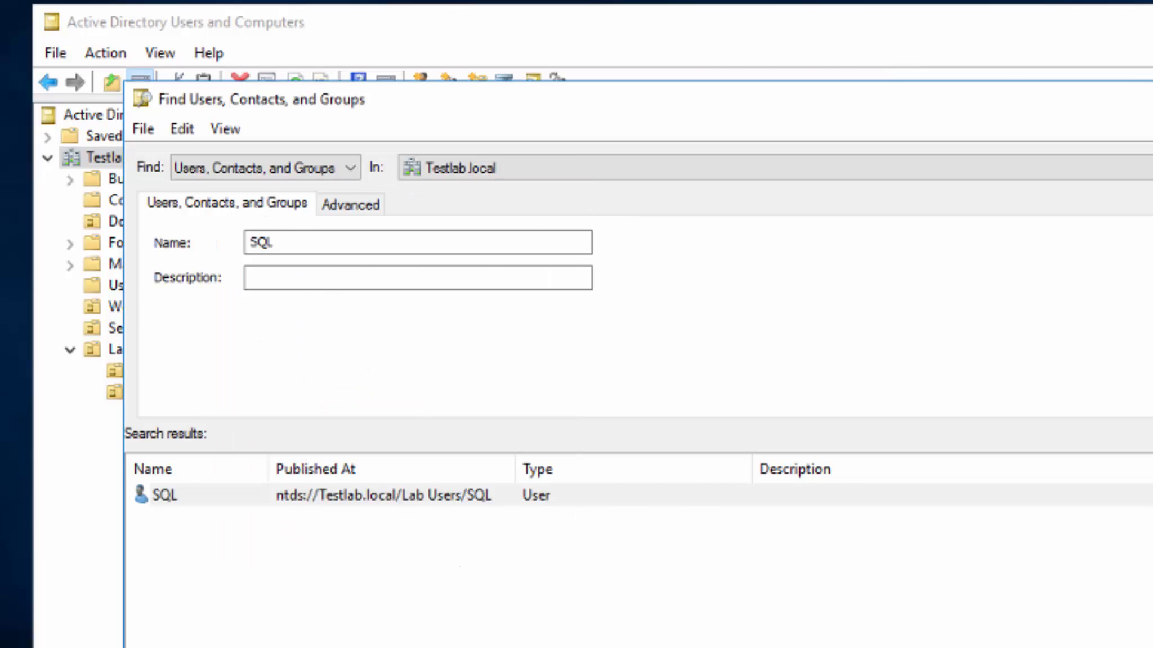
{"action": "left_click_drag", "start_coordinate": [514, 462], "coordinate": [629, 468]}
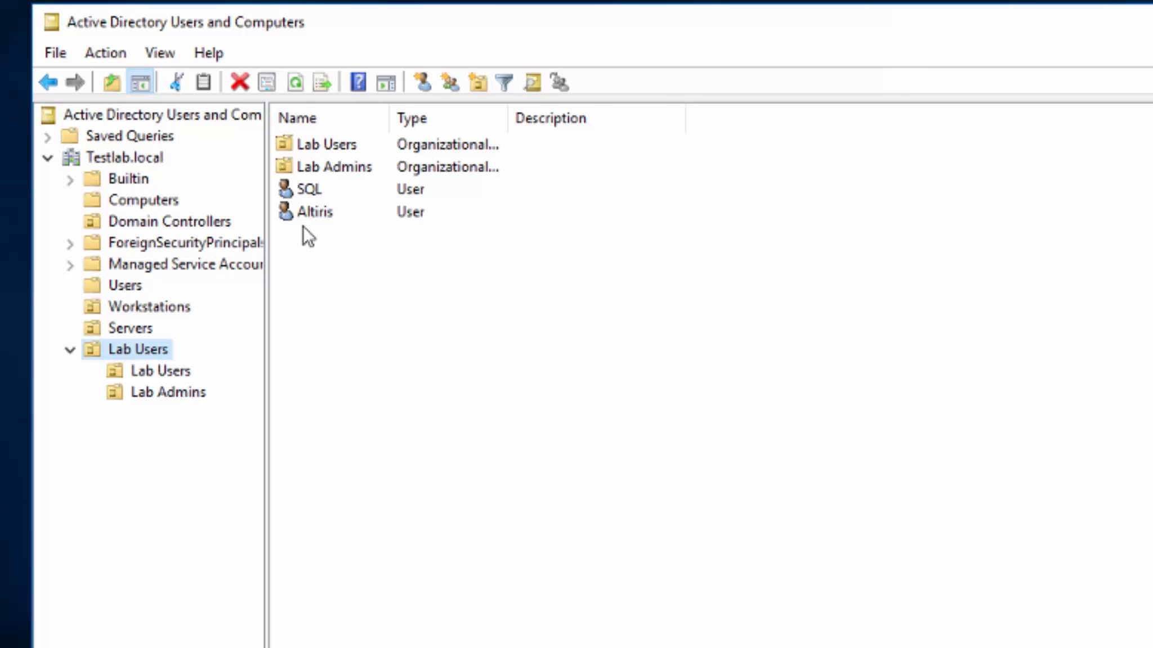
Select the SQL and Altiris users in the Lab Users OU and start moving them.
{"action": "left_click", "coordinate": [168, 393]}
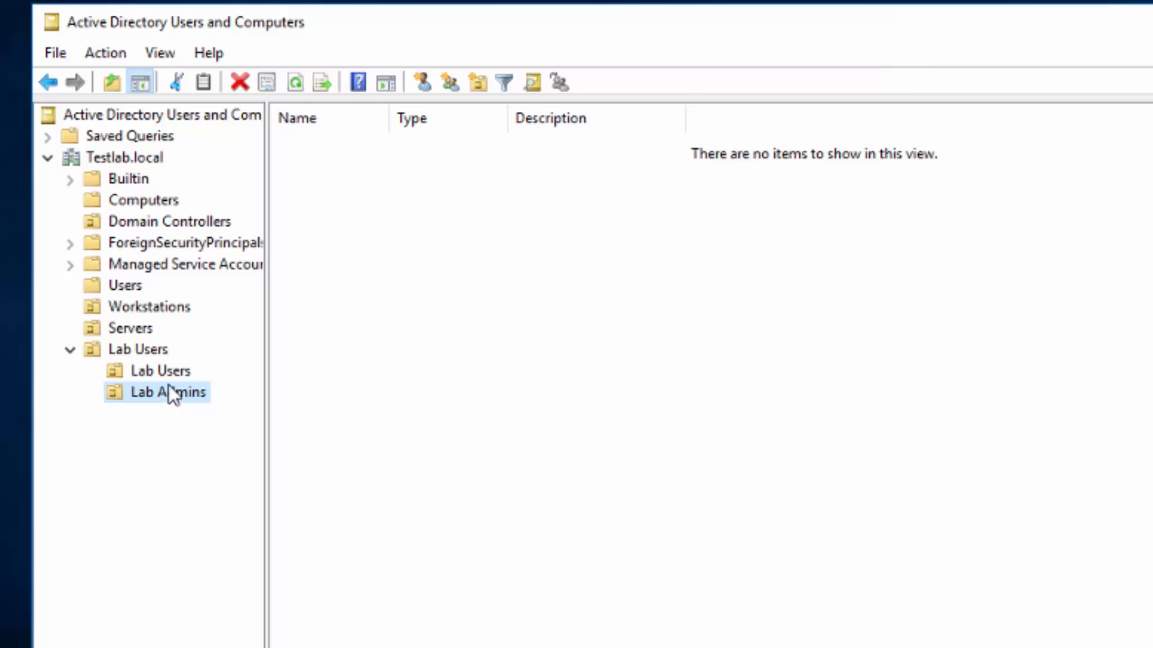
{"action": "left_click", "coordinate": [168, 373]}
{"action": "left_click", "coordinate": [155, 357]}
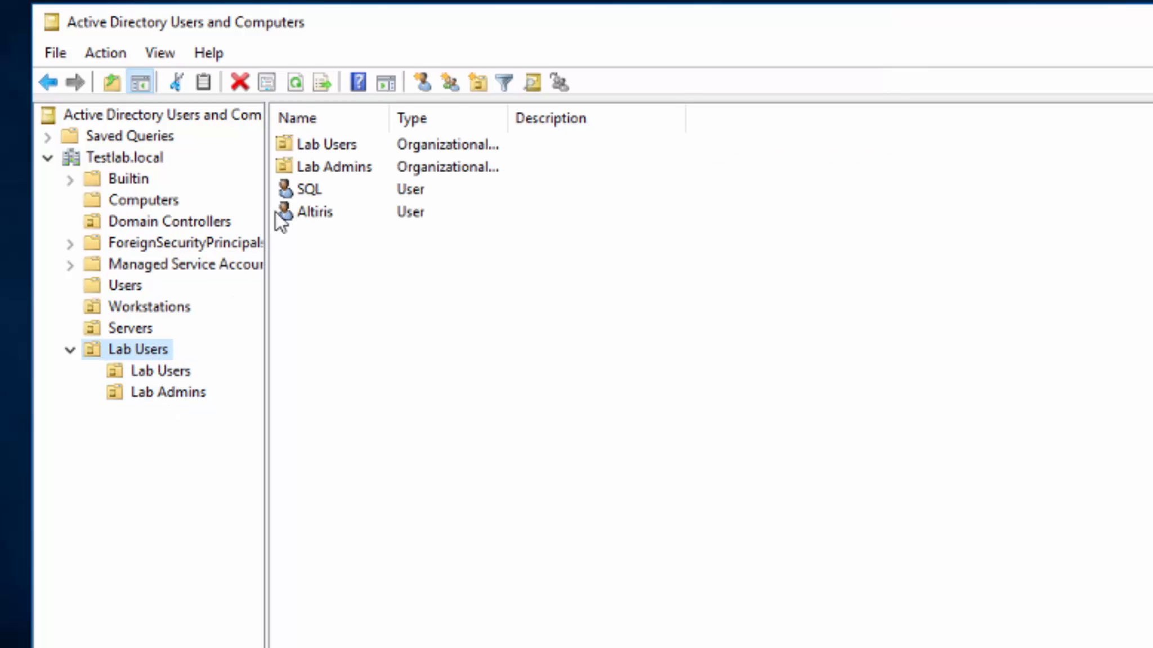
{"action": "left_click", "coordinate": [308, 197]}
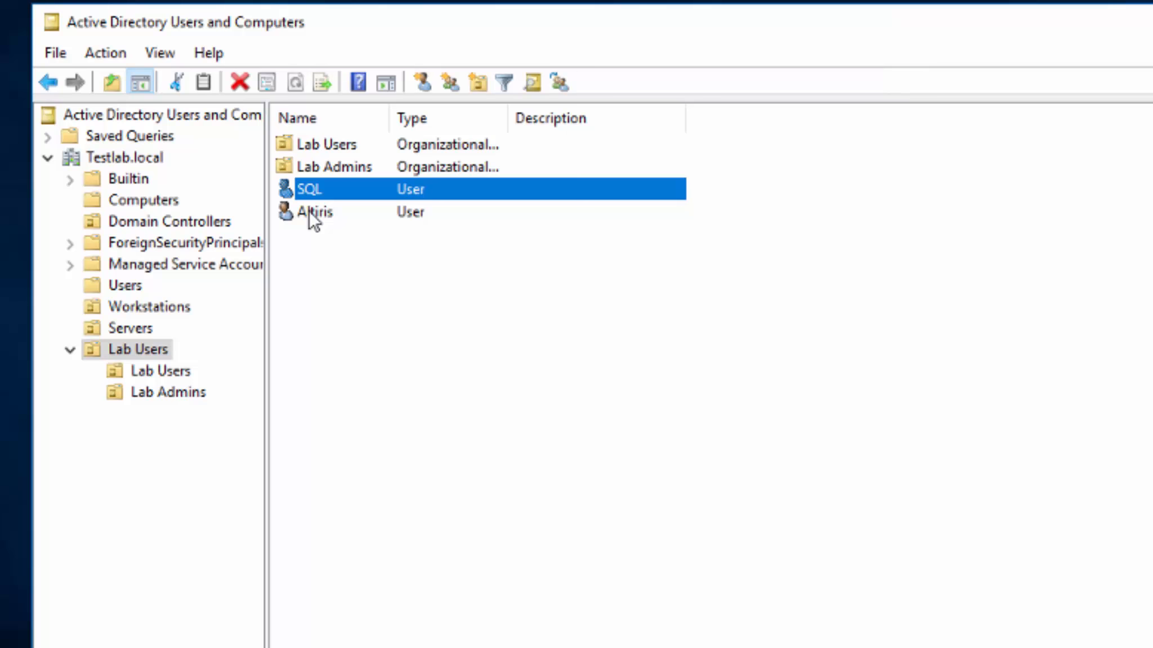
{"action": "left_click", "coordinate": [307, 211], "text": "ctrl"}
{"action": "right_click", "coordinate": [307, 211]}
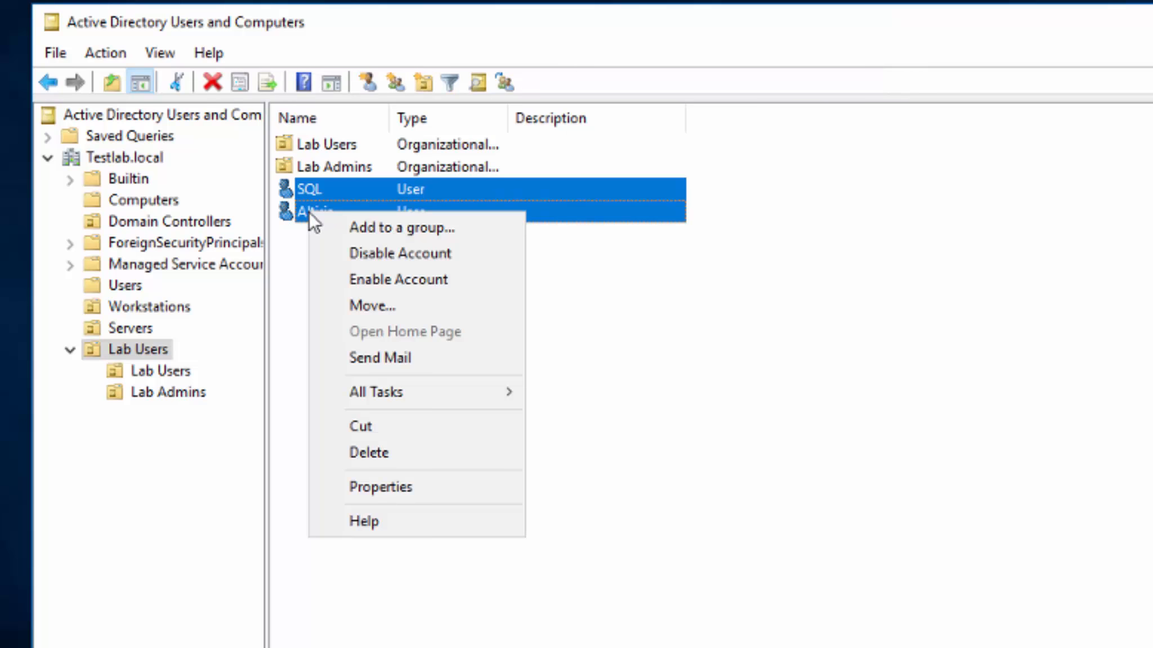
{"action": "left_click", "coordinate": [376, 301]}
Move both users into the nested Lab Admins OU and verify them there after refreshing.
{"action": "left_click", "coordinate": [175, 282]}
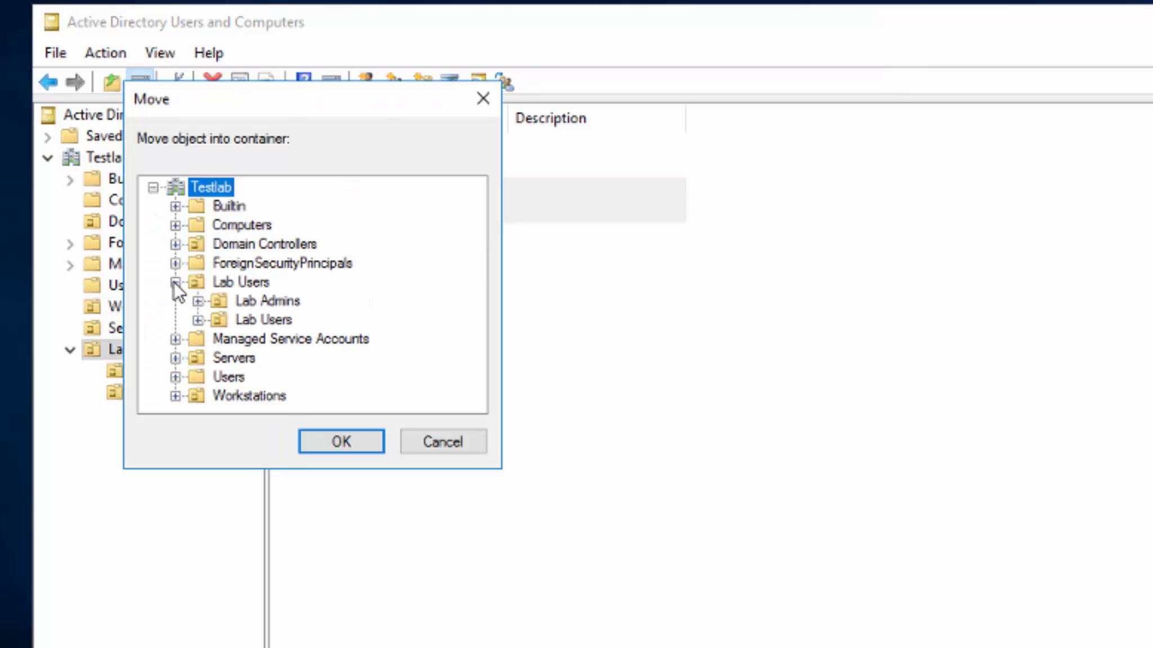
{"action": "left_click", "coordinate": [276, 305]}
{"action": "left_click", "coordinate": [356, 442]}
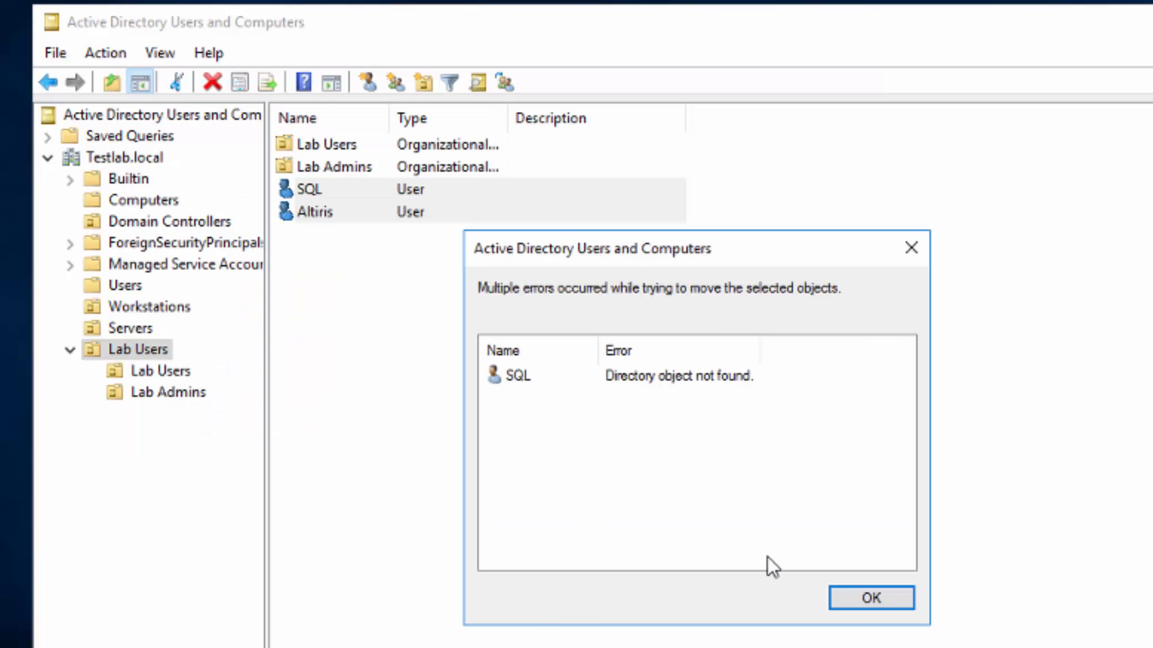
{"action": "left_click", "coordinate": [854, 595]}
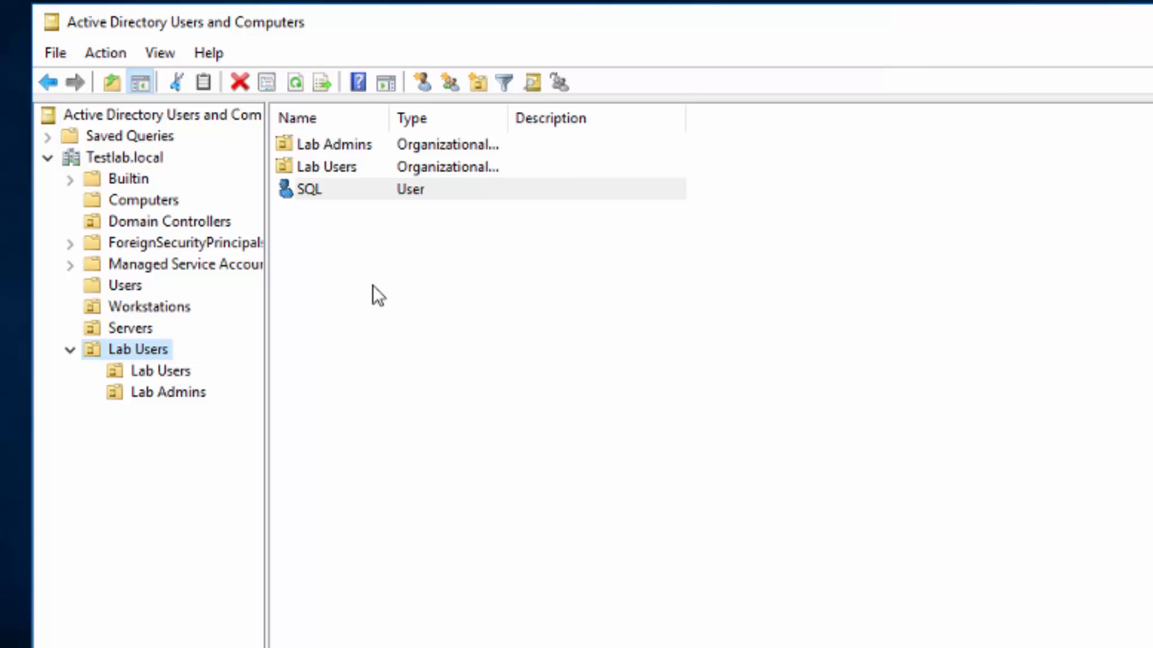
{"action": "left_click", "coordinate": [298, 83]}
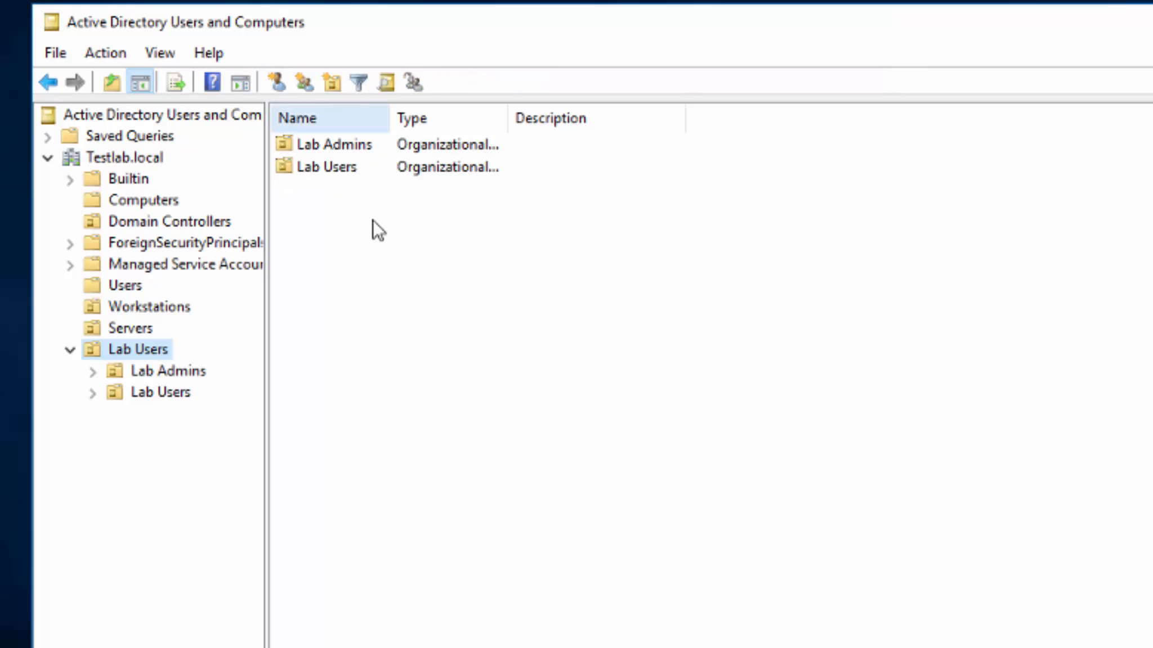
{"action": "left_click", "coordinate": [372, 219]}
{"action": "left_click", "coordinate": [163, 371]}
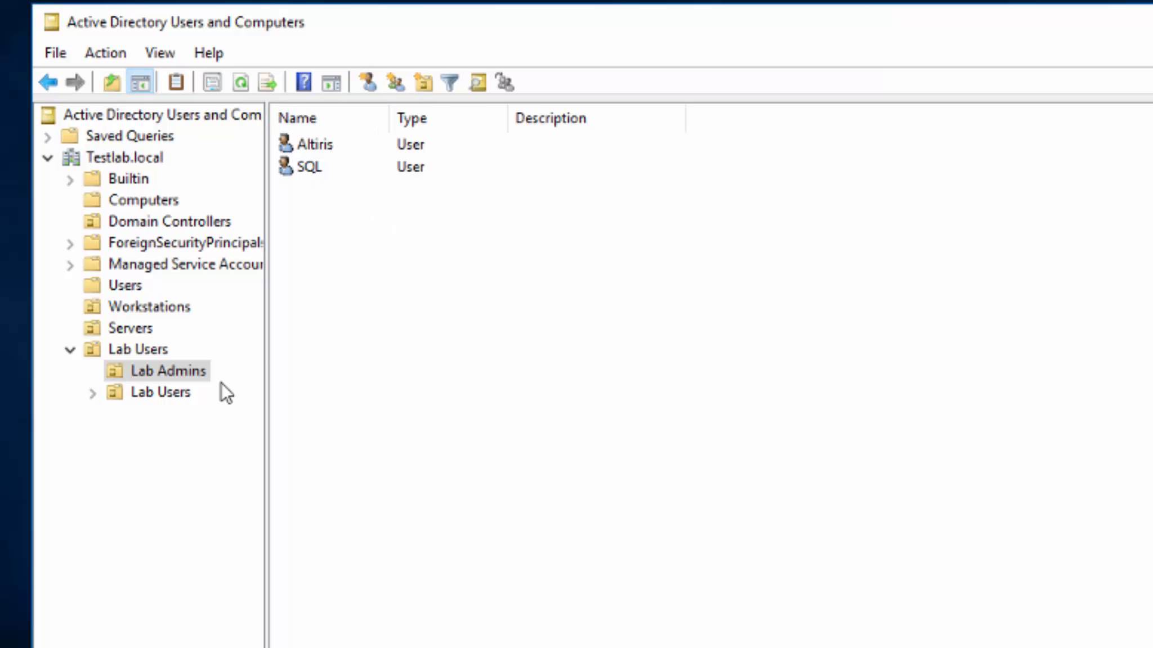
Start a new user in the nested Lab Users OU with first name and logon name User1.
{"action": "right_click", "coordinate": [165, 395]}
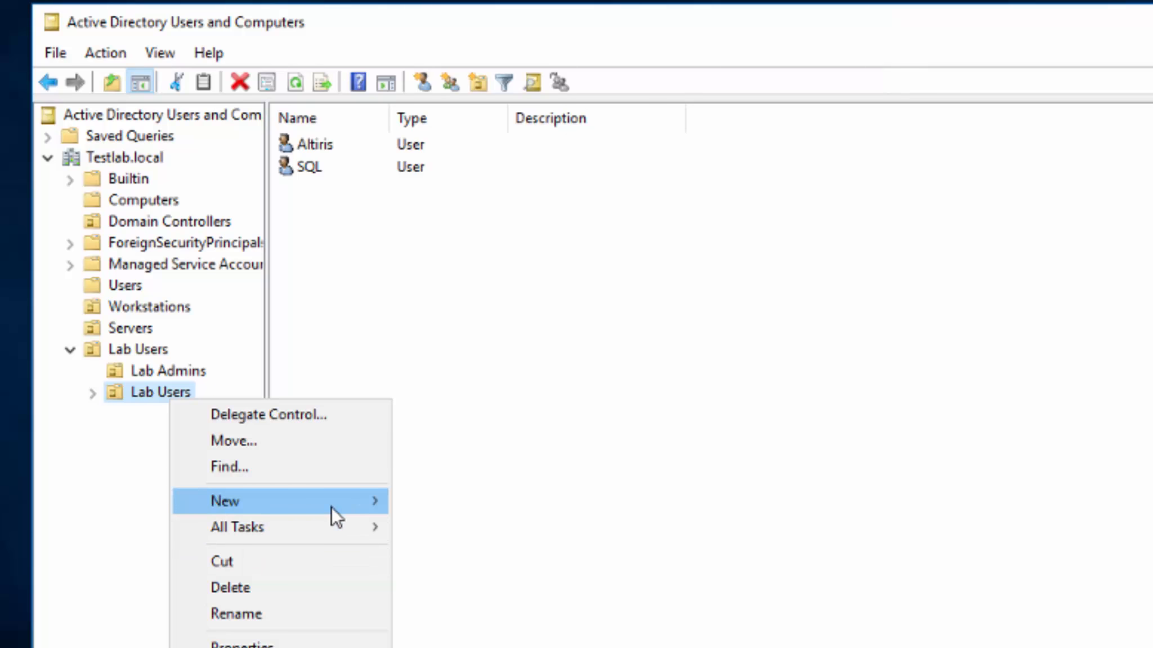
{"action": "mouse_move", "coordinate": [331, 506]}
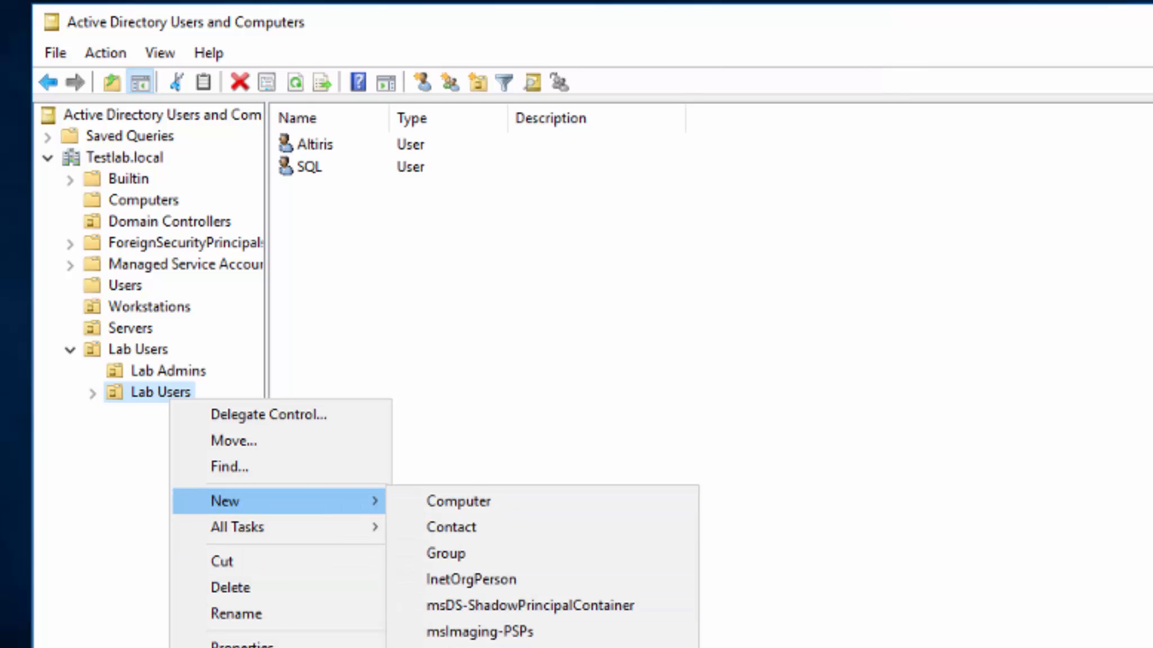
{"action": "left_click", "coordinate": [442, 647]}
{"action": "type", "text": "Lab"}
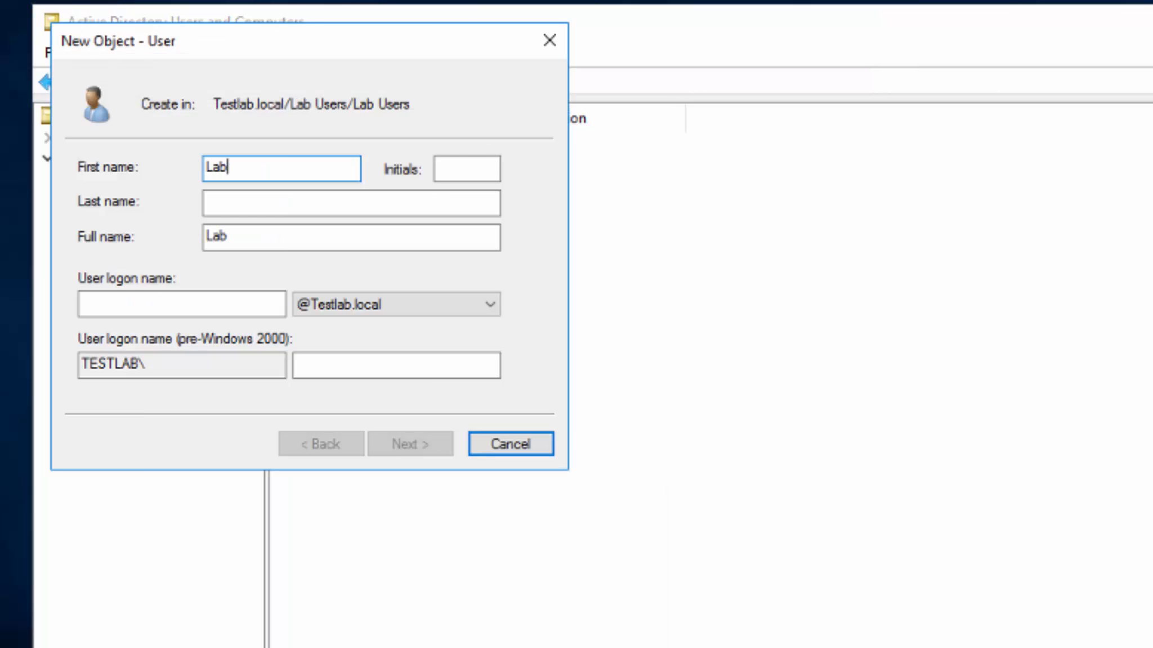
{"action": "key", "text": "BackSpace"}
{"action": "key", "text": "BackSpace"}
{"action": "key", "text": "BackSpace"}
{"action": "type", "text": "User1"}
{"action": "left_click", "coordinate": [226, 305]}
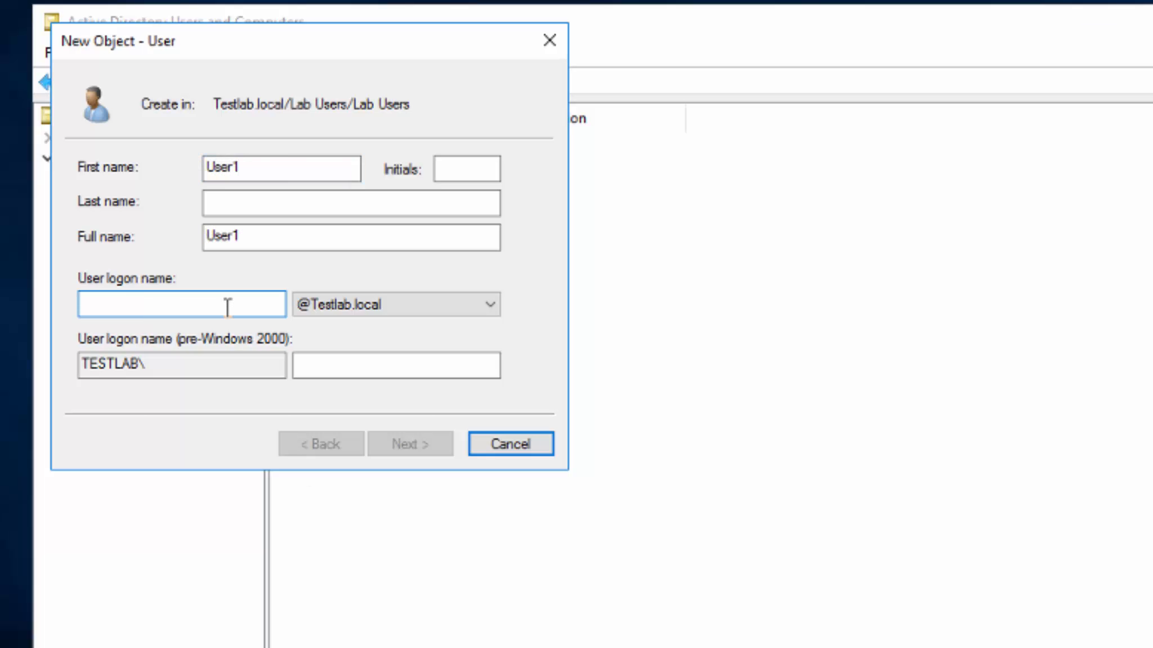
{"action": "type", "text": "User1"}
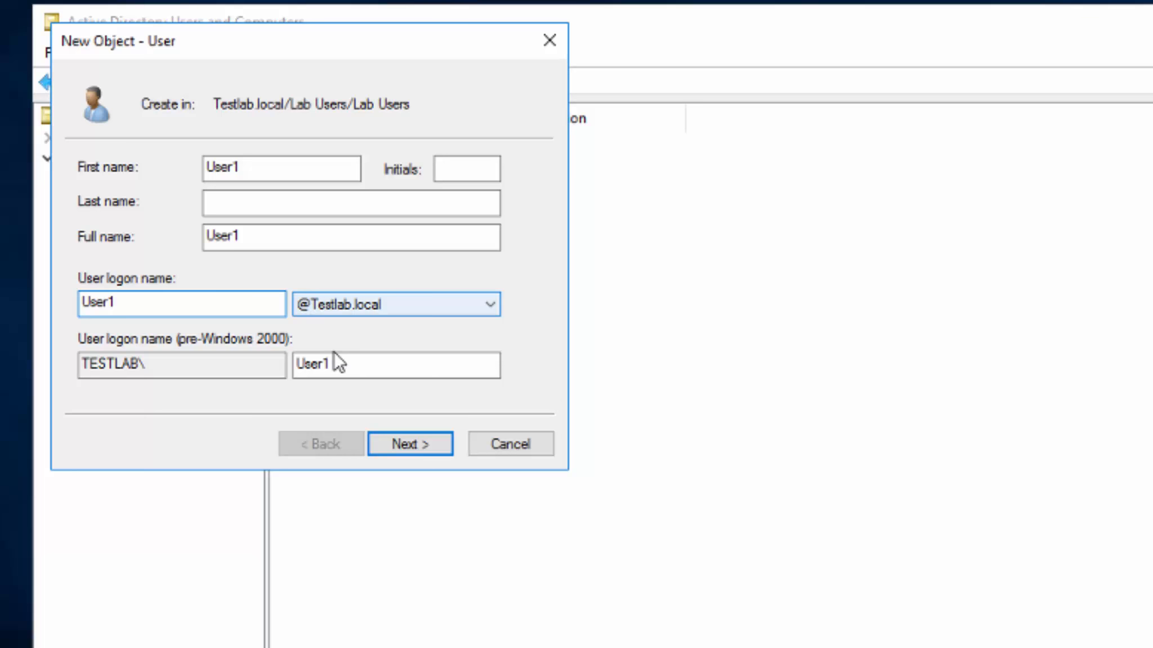
{"action": "left_click", "coordinate": [409, 445]}
Give User1 a non-expiring, unchangeable password, finish, and select User1 in the nested Lab Users OU.
{"action": "type", "text": "••••••••••"}
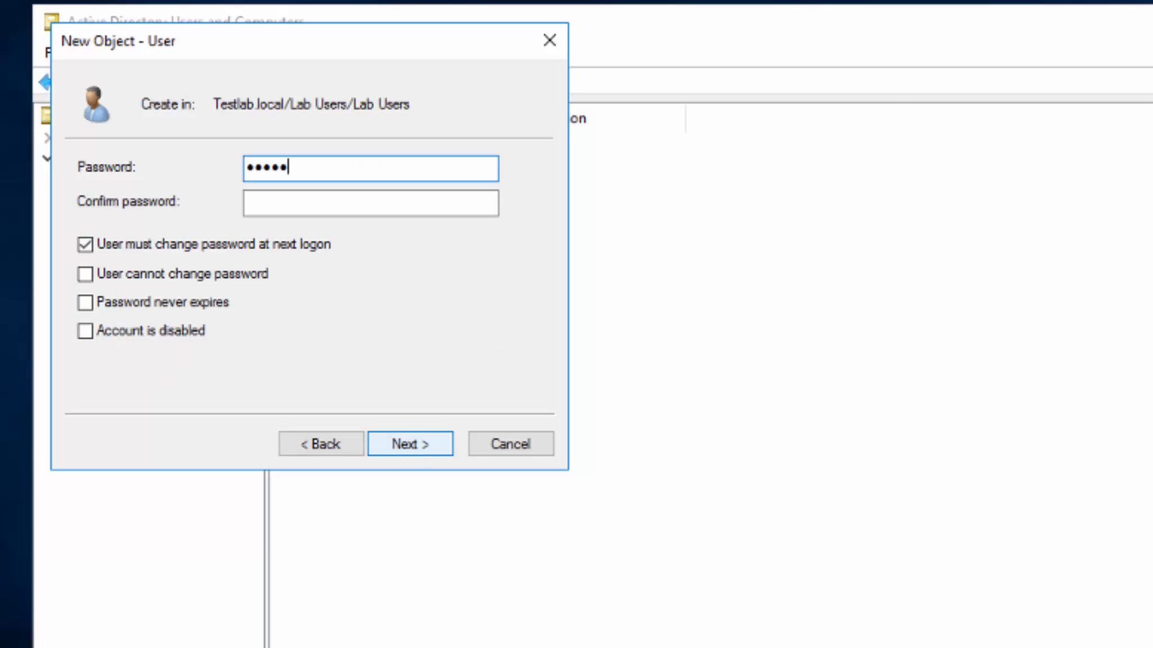
{"action": "key", "text": "Tab"}
{"action": "type", "text": "•••••••••••"}
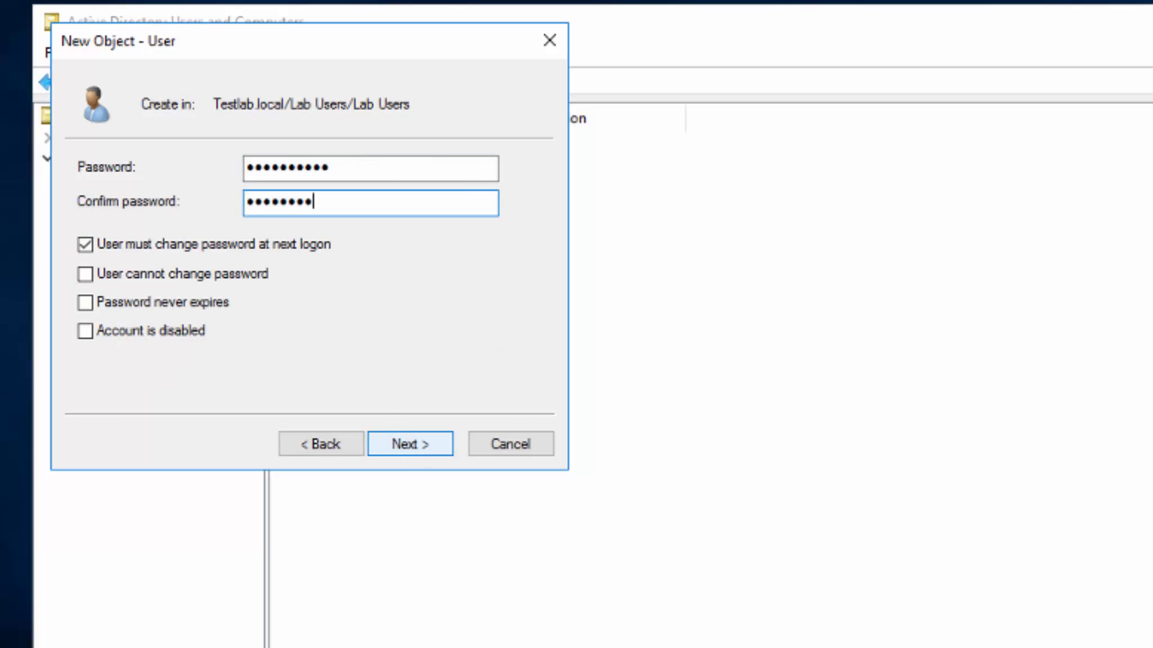
{"action": "key", "text": "Tab"}
{"action": "key", "text": "space"}
{"action": "key", "text": "Tab"}
{"action": "key", "text": "space"}
{"action": "key", "text": "Tab"}
{"action": "key", "text": "space"}
{"action": "key", "text": "Tab"}
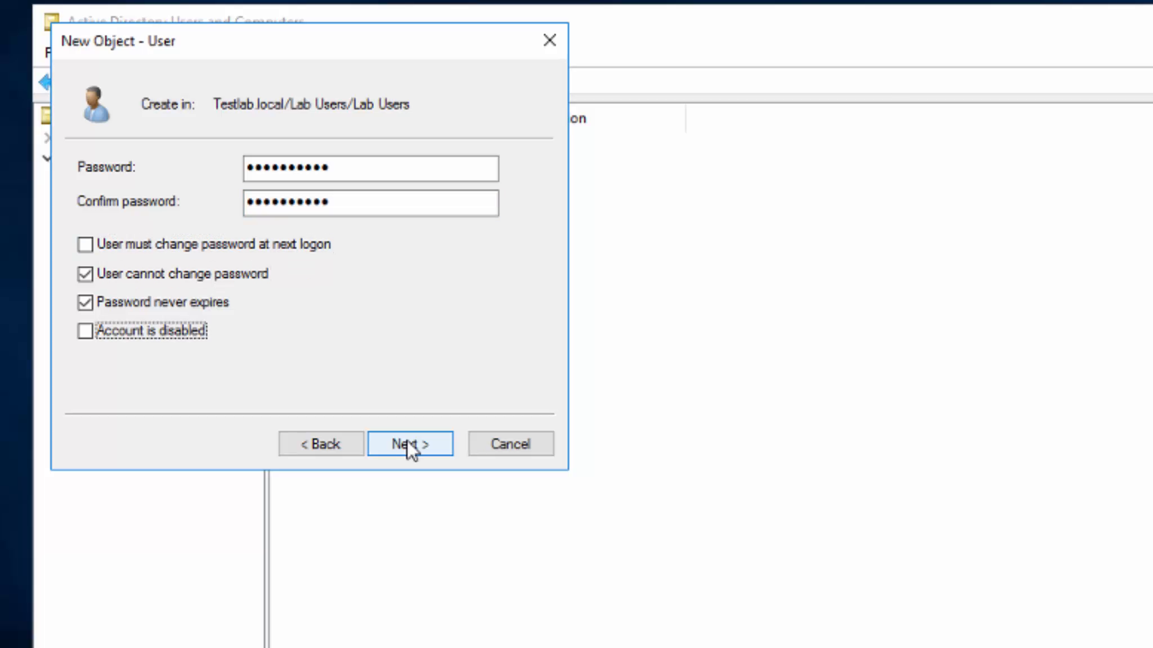
{"action": "left_click", "coordinate": [406, 439]}
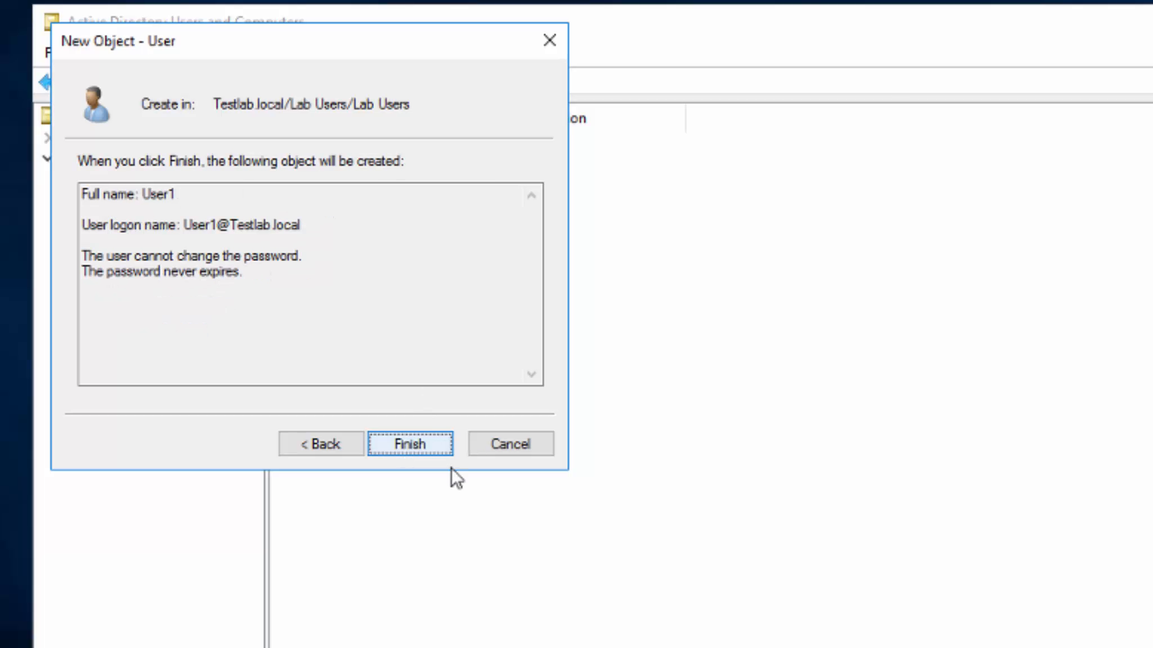
{"action": "left_click", "coordinate": [433, 444]}
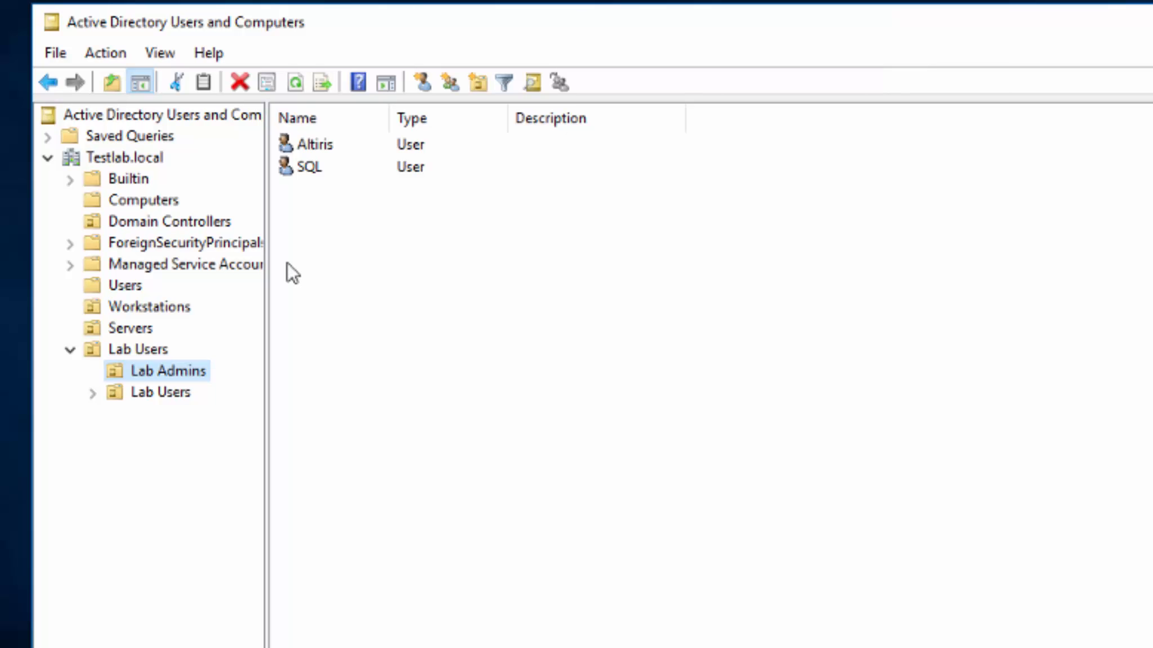
{"action": "left_click", "coordinate": [156, 394]}
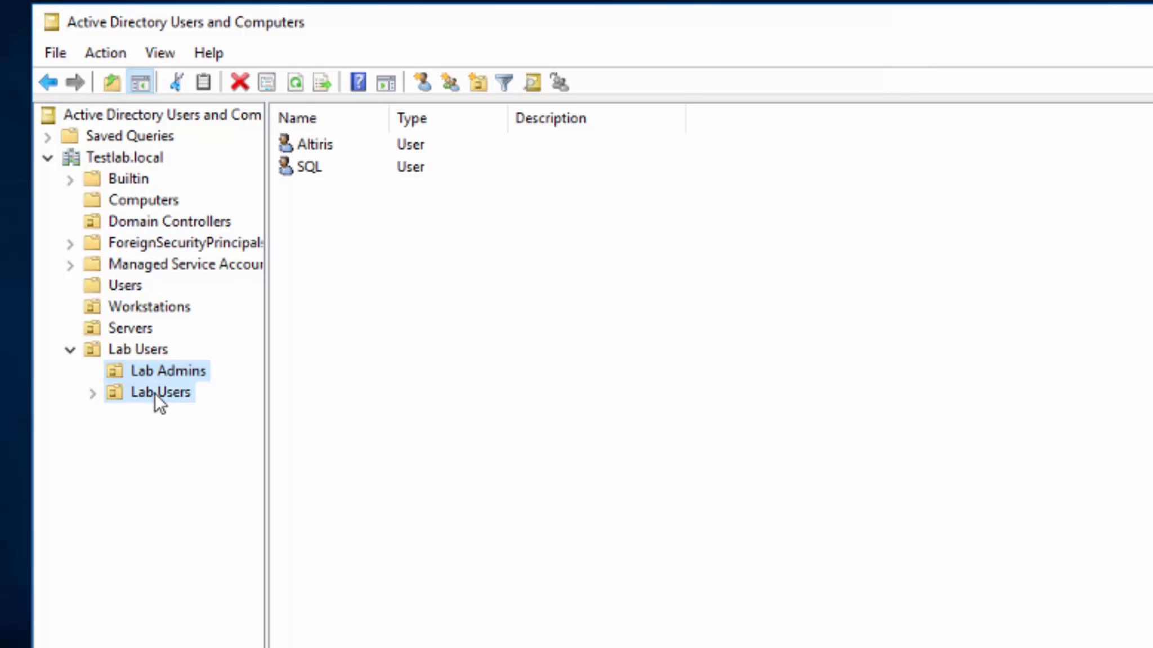
{"action": "left_click", "coordinate": [313, 146]}
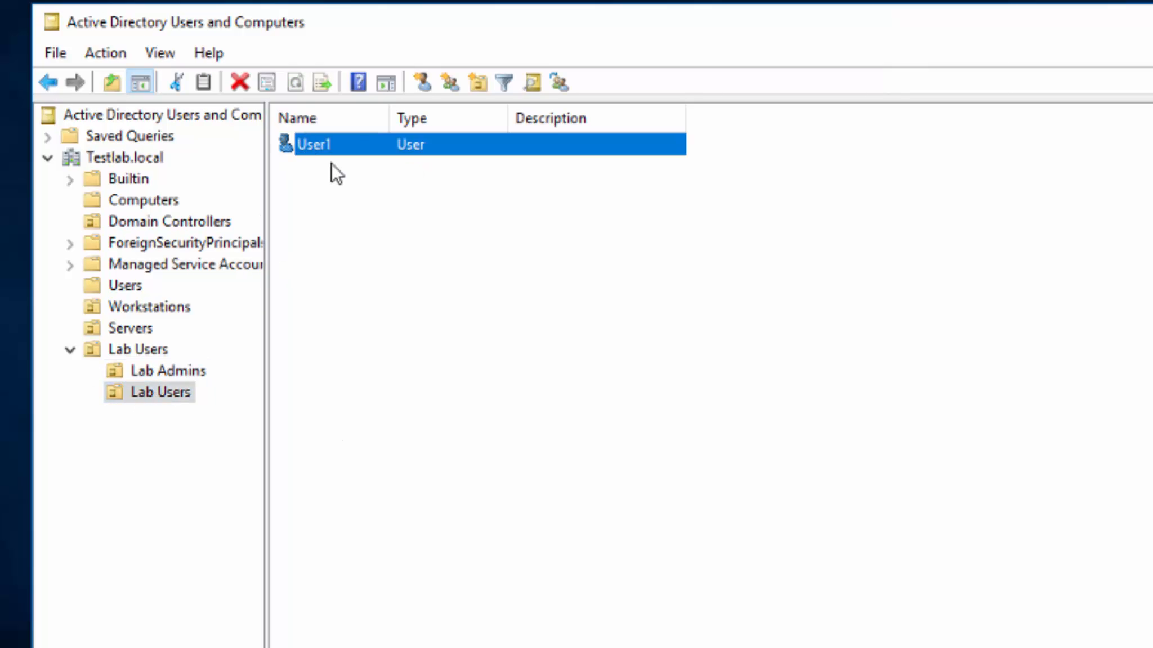
Check which groups User1 belongs to on its Member Of tab, then close its properties.
{"action": "key", "text": "Return"}
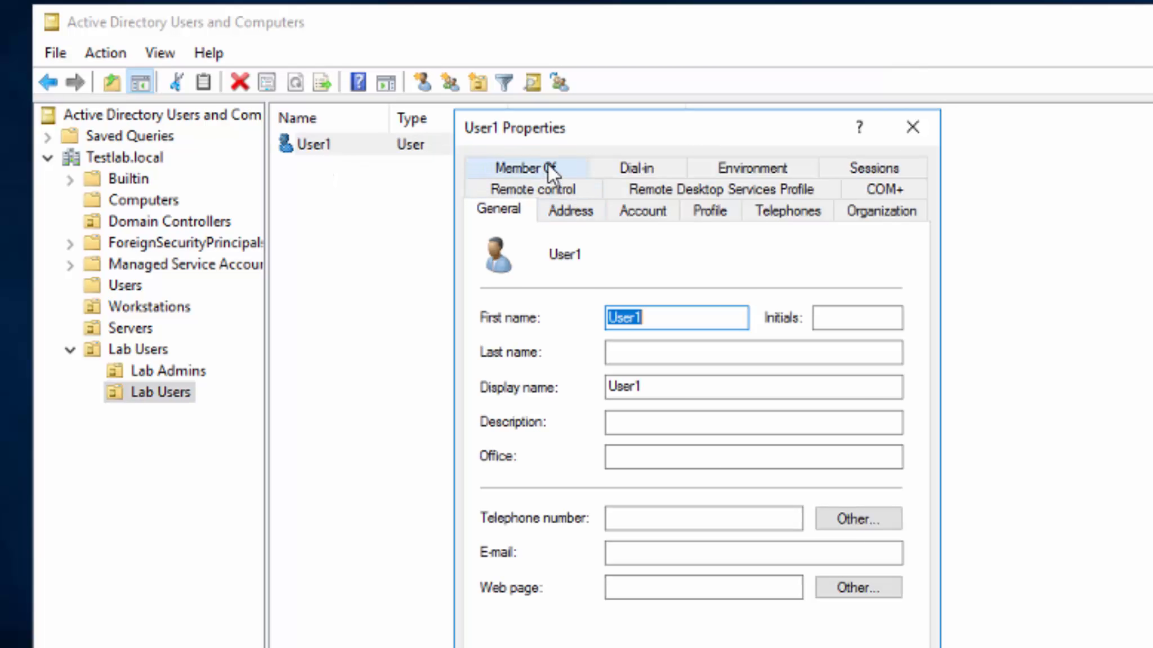
{"action": "left_click", "coordinate": [550, 169]}
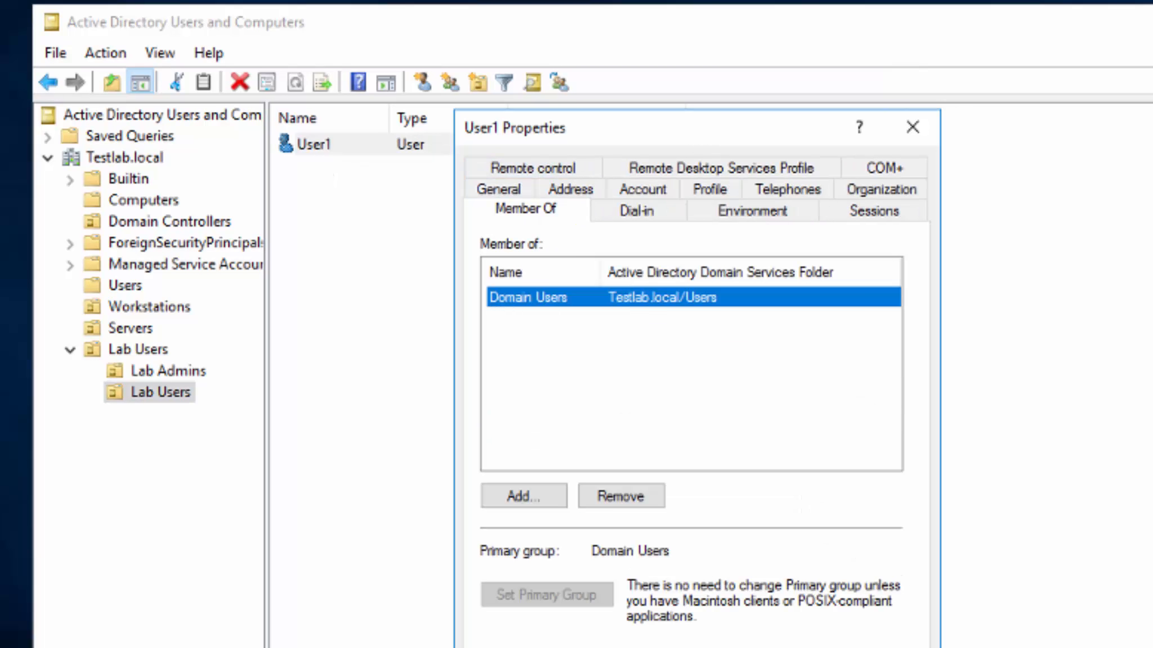
{"action": "key", "text": "Escape"}
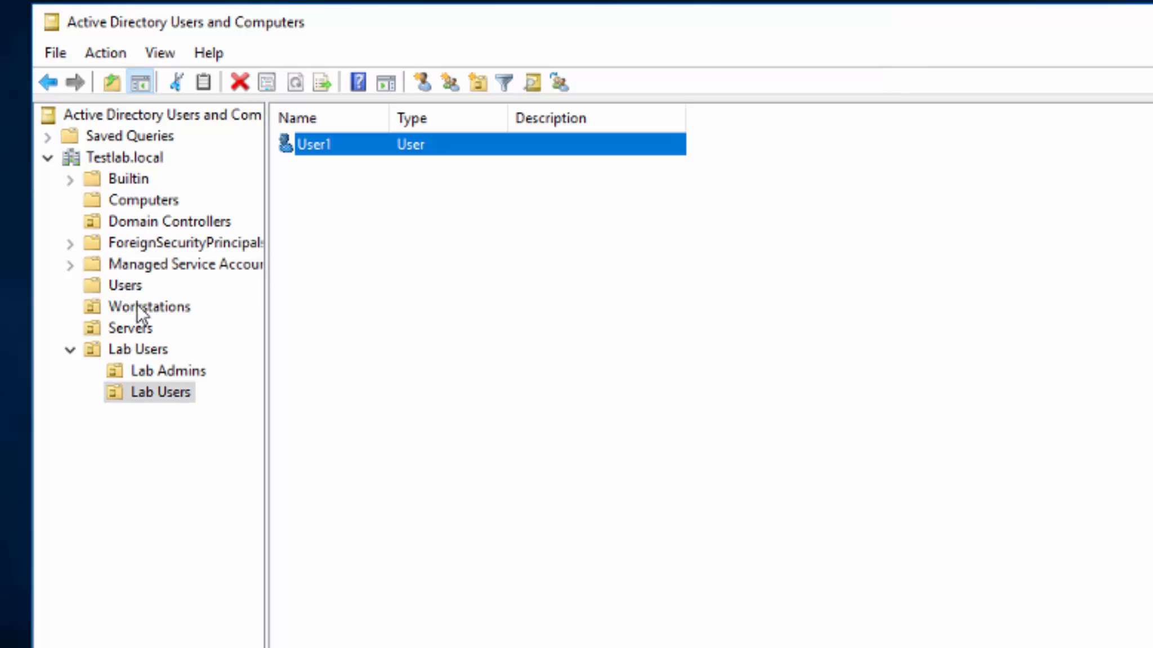
Show the Users container's objects with a wider Name column, selecting Administrator.
{"action": "left_click", "coordinate": [133, 285]}
{"action": "left_click_drag", "start_coordinate": [387, 118], "coordinate": [511, 120]}
{"action": "left_click", "coordinate": [357, 143]}
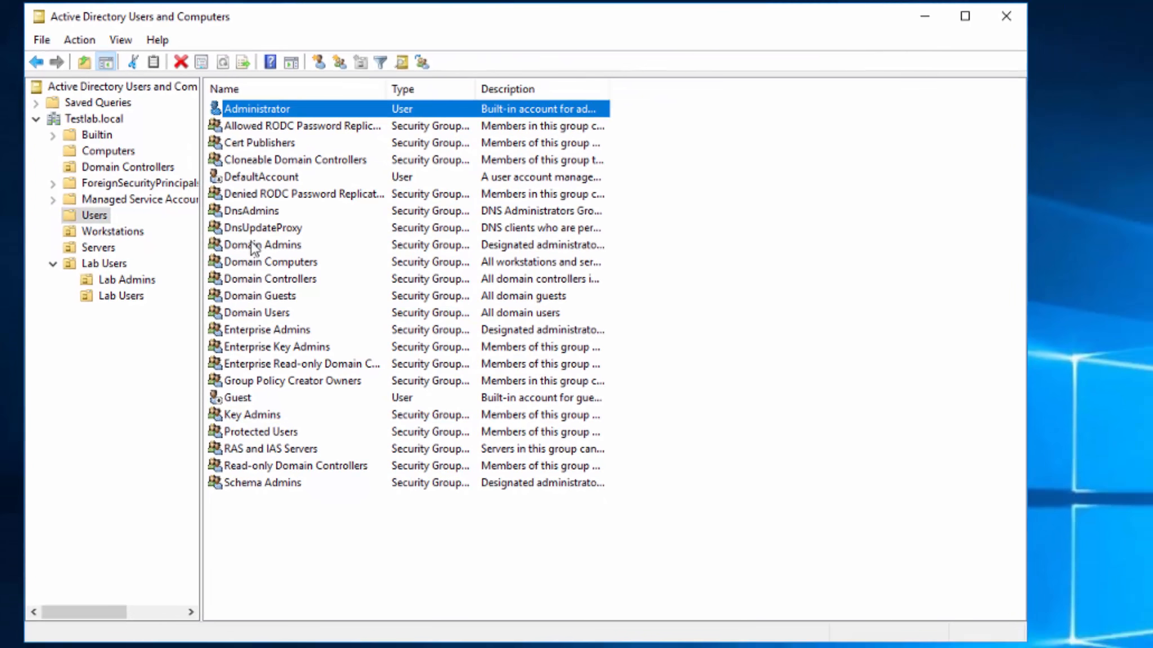
In Domain Admins' Members picker, enter testlab\sql;testlab as object names after a failed name check.
{"action": "double_click", "coordinate": [275, 273]}
{"action": "left_click", "coordinate": [420, 125]}
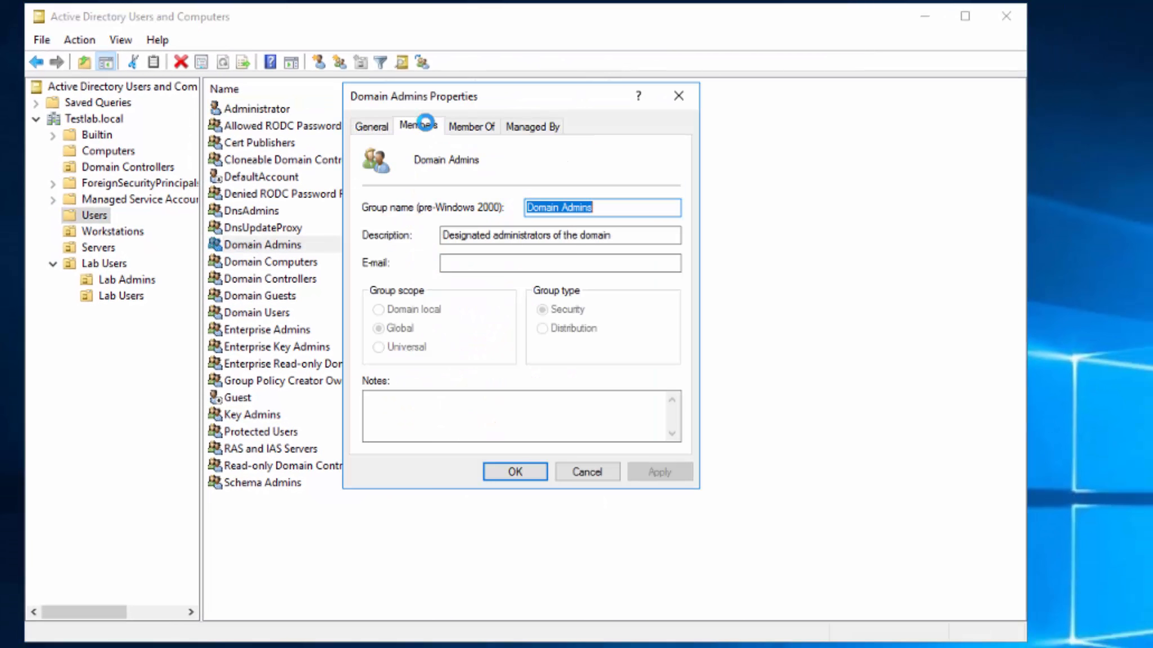
{"action": "left_click", "coordinate": [420, 425]}
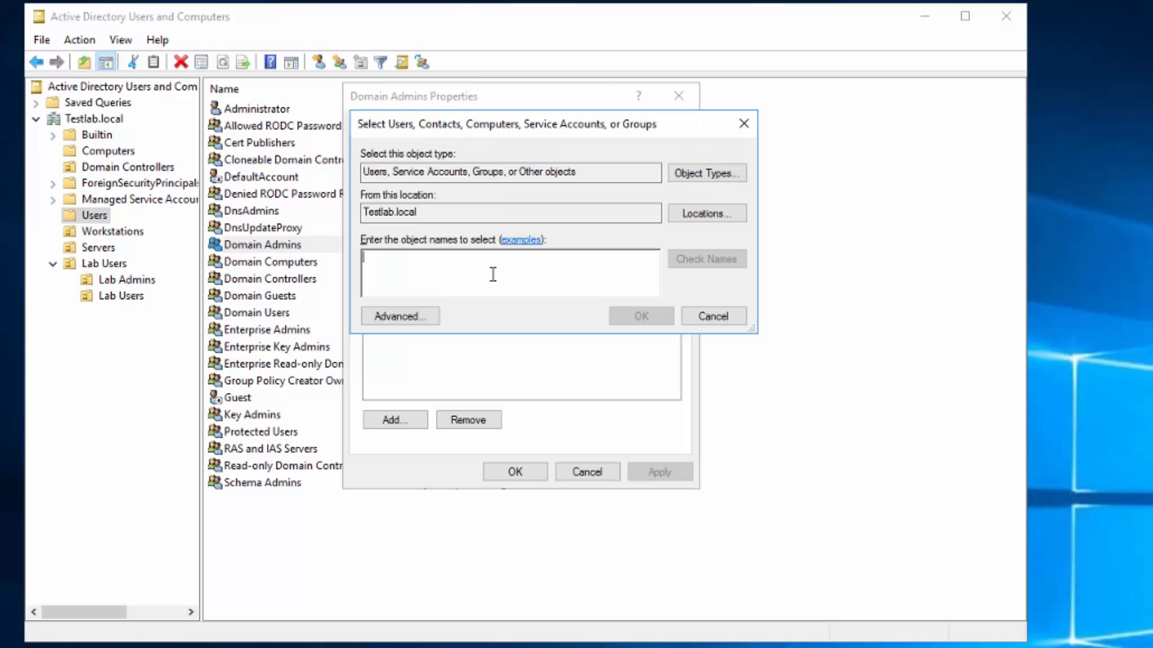
{"action": "type", "text": "testlab"}
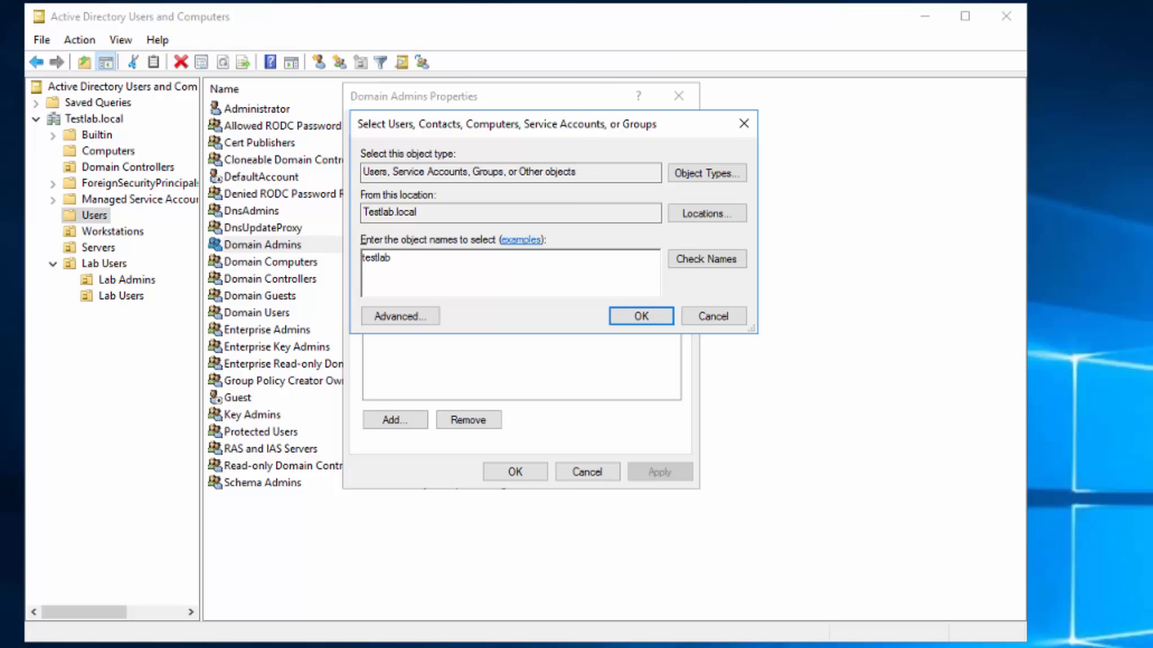
{"action": "type", "text": "\\"}
{"action": "left_click", "coordinate": [707, 259]}
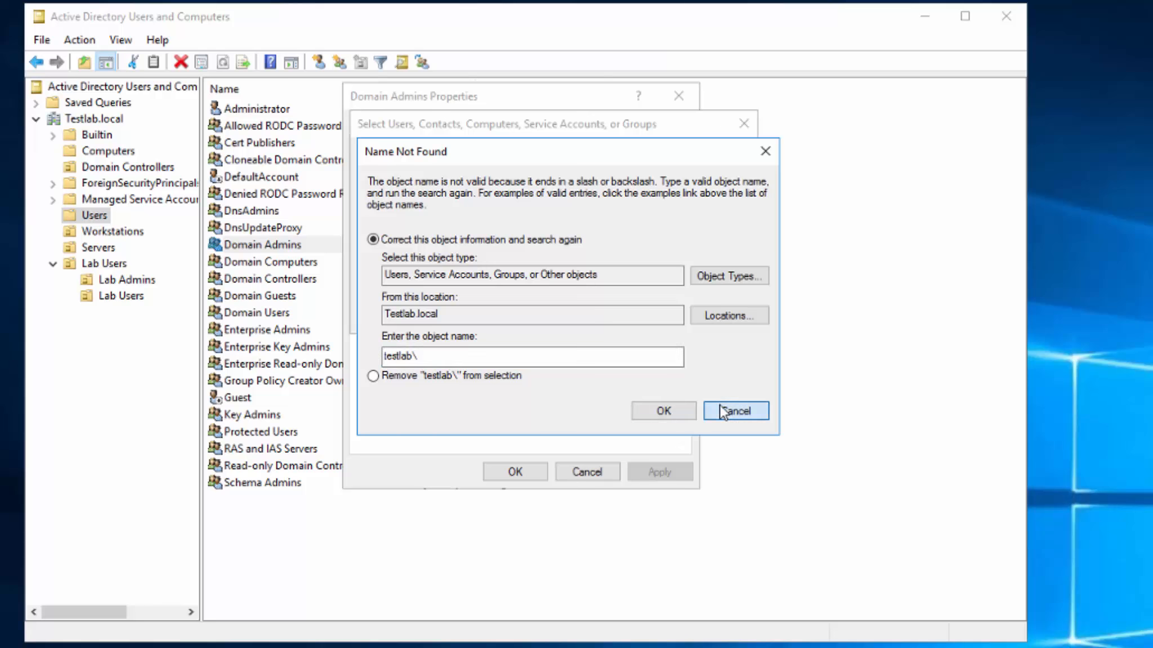
{"action": "left_click", "coordinate": [720, 405]}
{"action": "type", "text": "sq"}
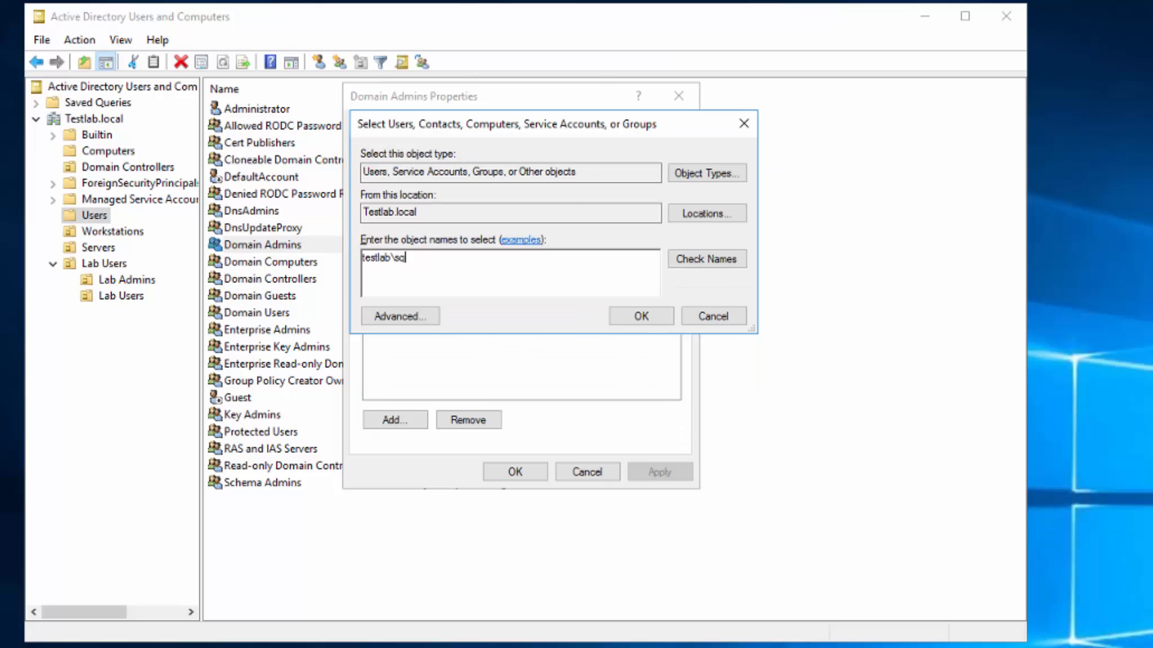
{"action": "type", "text": "l;testlab\\altiris"}
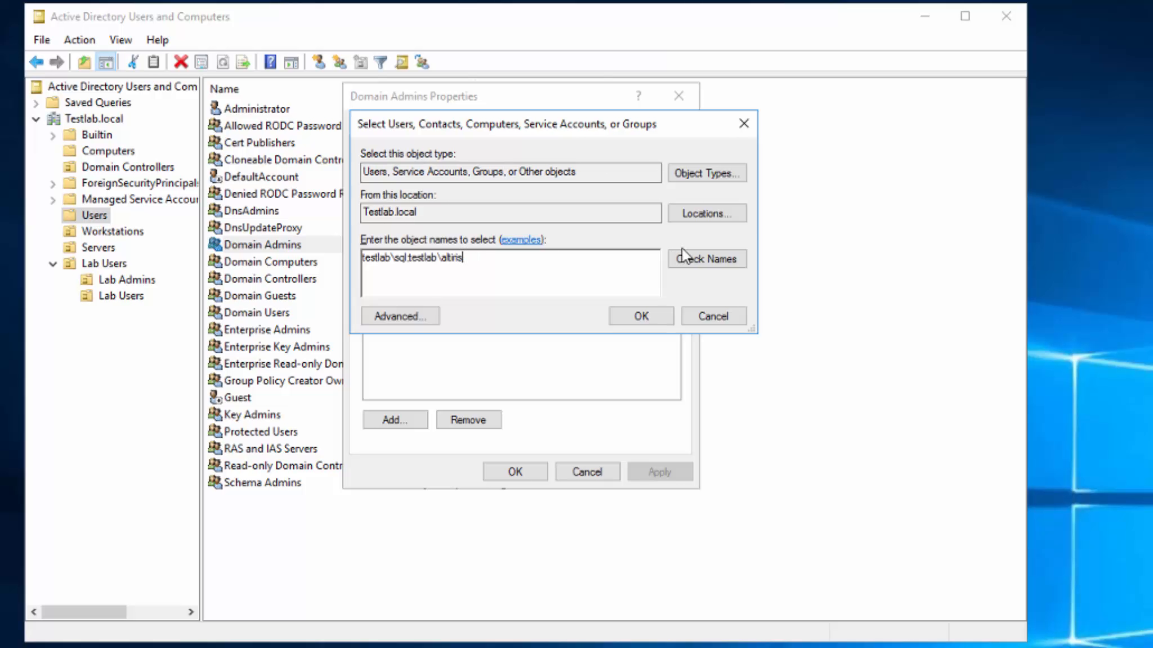
Resolve testlab\sql and testlab\altiris and add both accounts to the Domain Admins members list.
{"action": "left_click", "coordinate": [683, 254]}
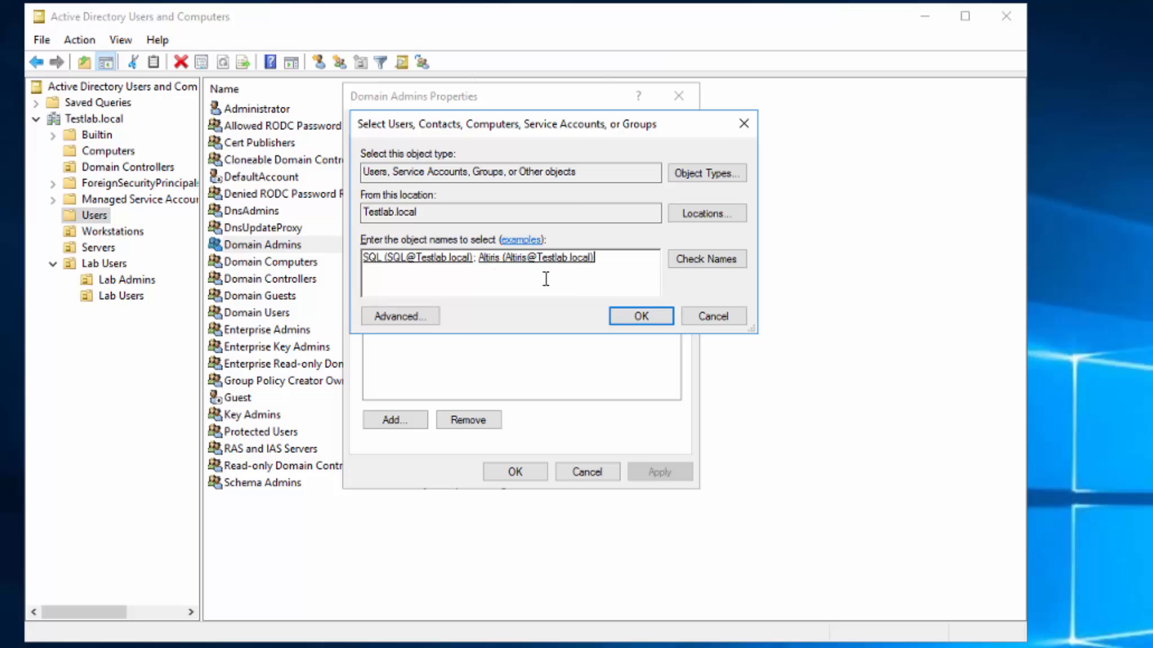
{"action": "left_click", "coordinate": [647, 319]}
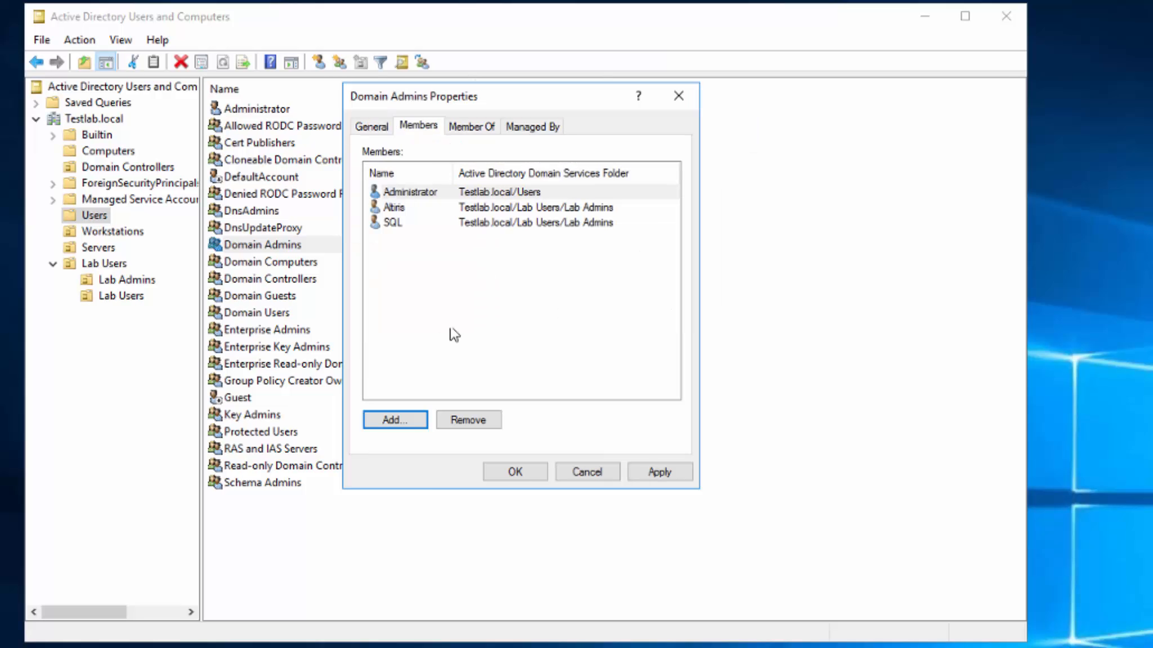
Save the Domain Admins membership, then view the server's System details and close them.
{"action": "left_click", "coordinate": [529, 475]}
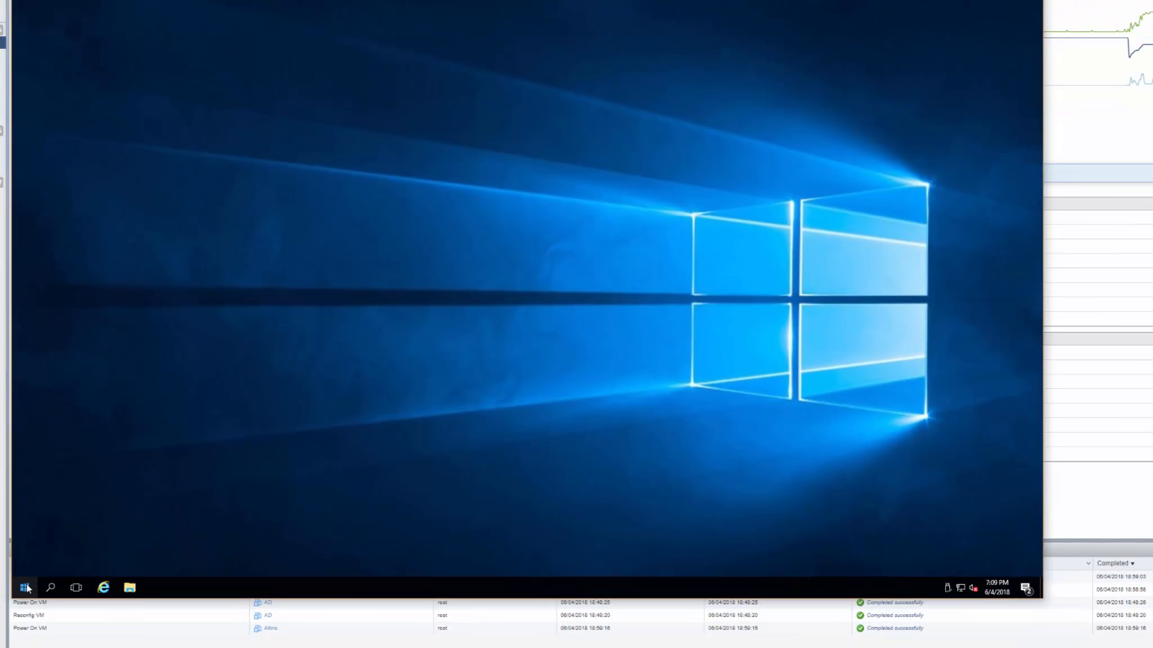
{"action": "right_click", "coordinate": [26, 588]}
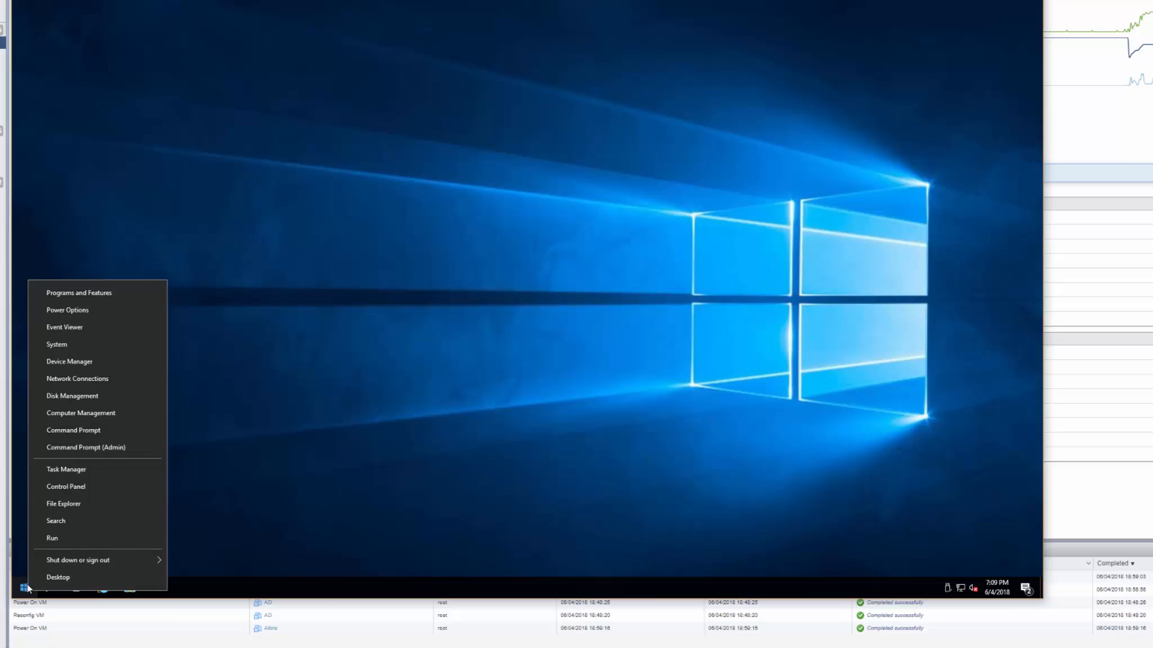
{"action": "left_click", "coordinate": [61, 344]}
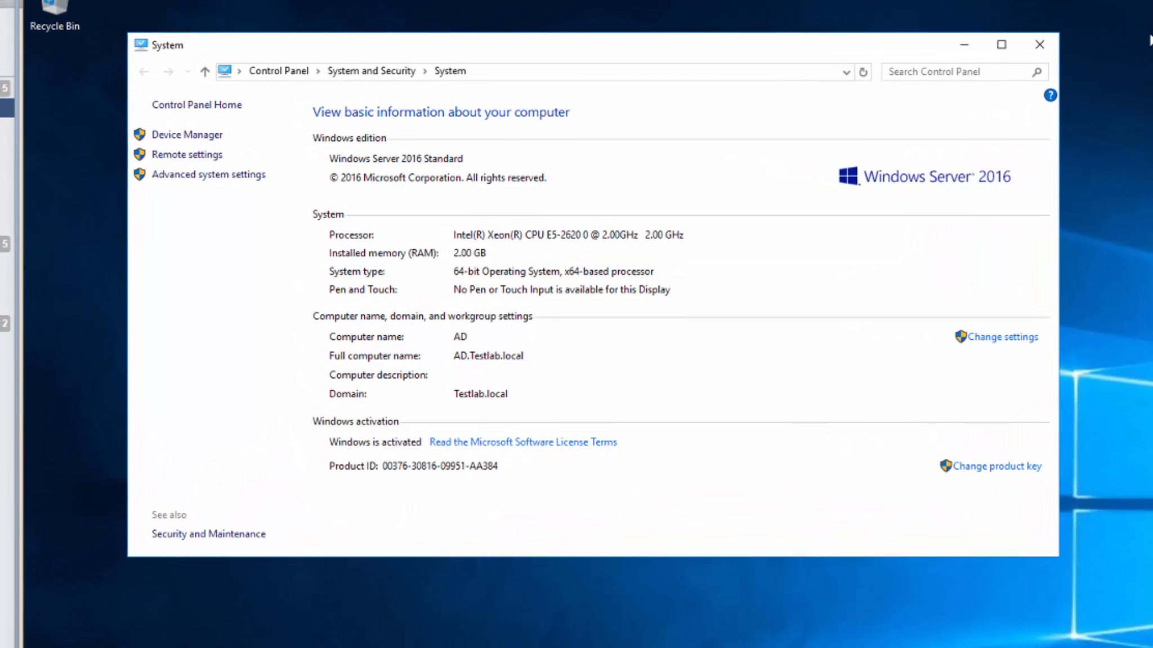
{"action": "left_click", "coordinate": [1038, 44]}
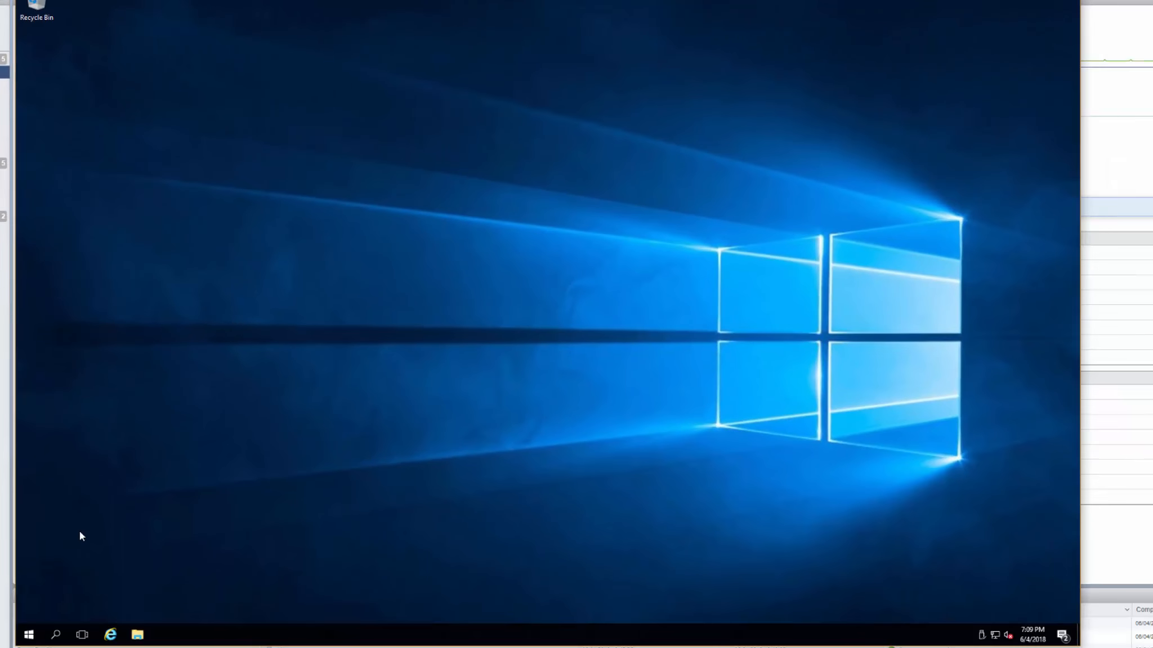
Launch the DNS console from Windows Administrative Tools in the Start menu.
{"action": "left_click", "coordinate": [29, 635]}
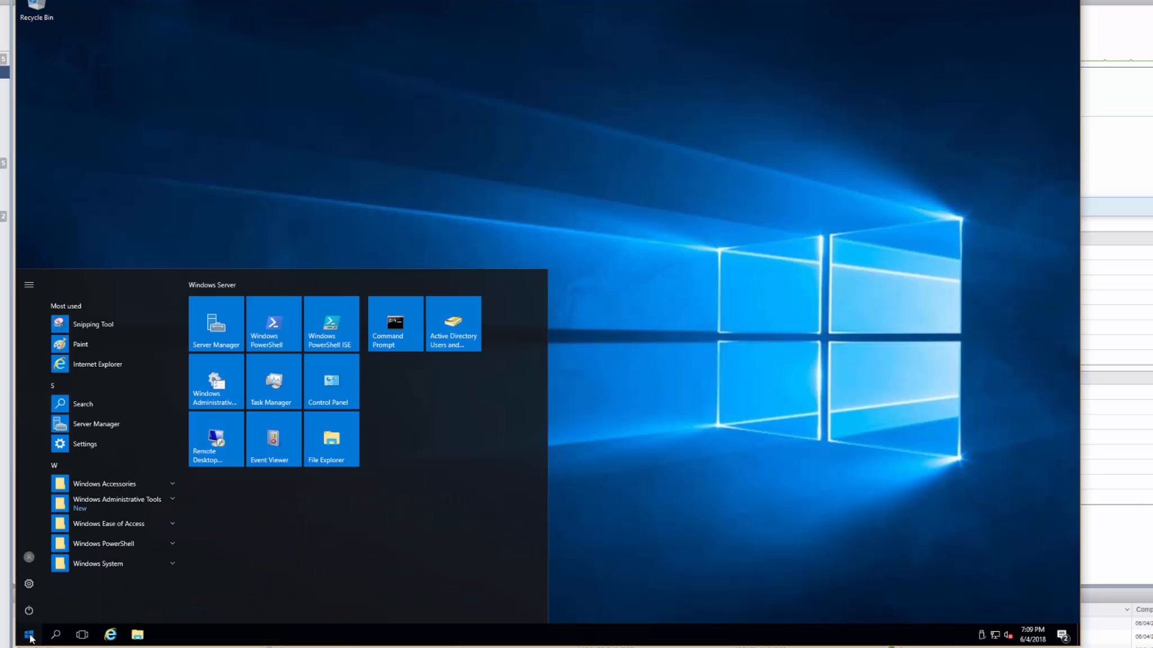
{"action": "left_click", "coordinate": [107, 506]}
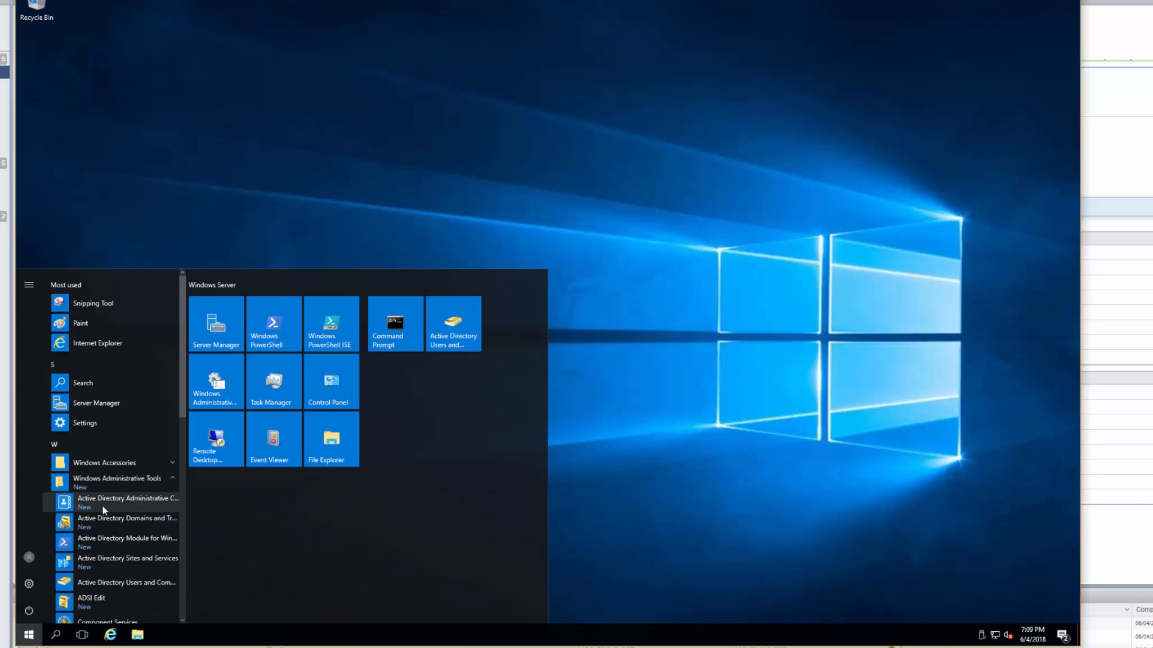
{"action": "scroll", "coordinate": [123, 584], "scroll_direction": "down", "scroll_amount": 4}
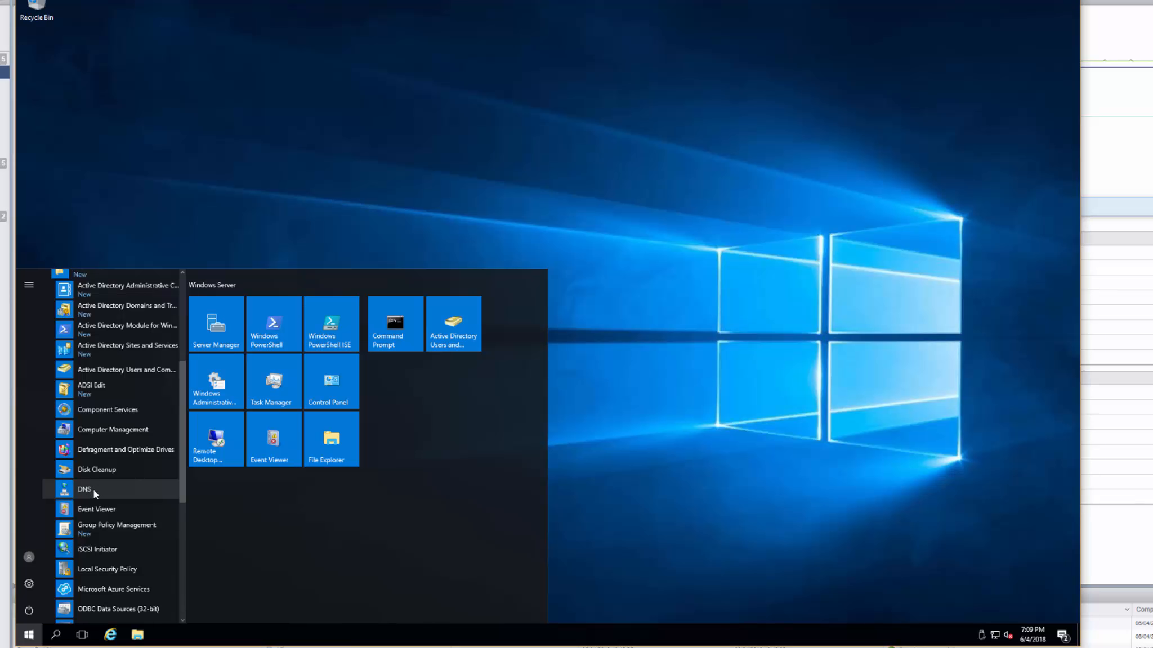
{"action": "left_click", "coordinate": [83, 490]}
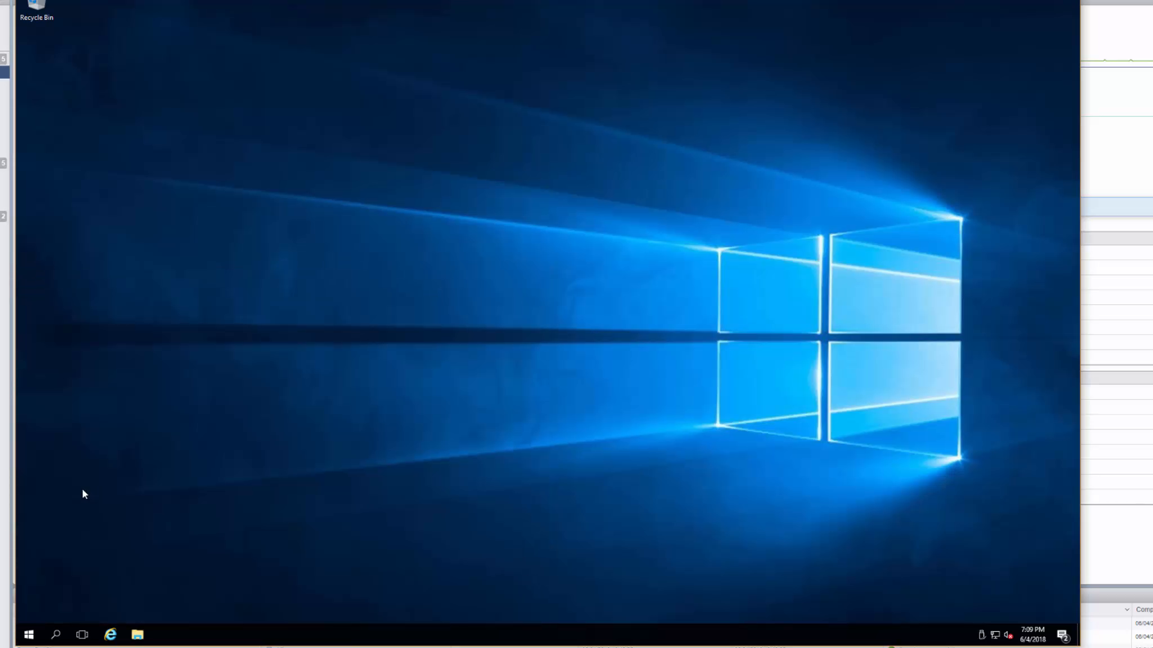
Pin DNS from Windows Administrative Tools to Start as a tile.
{"action": "left_click", "coordinate": [29, 635]}
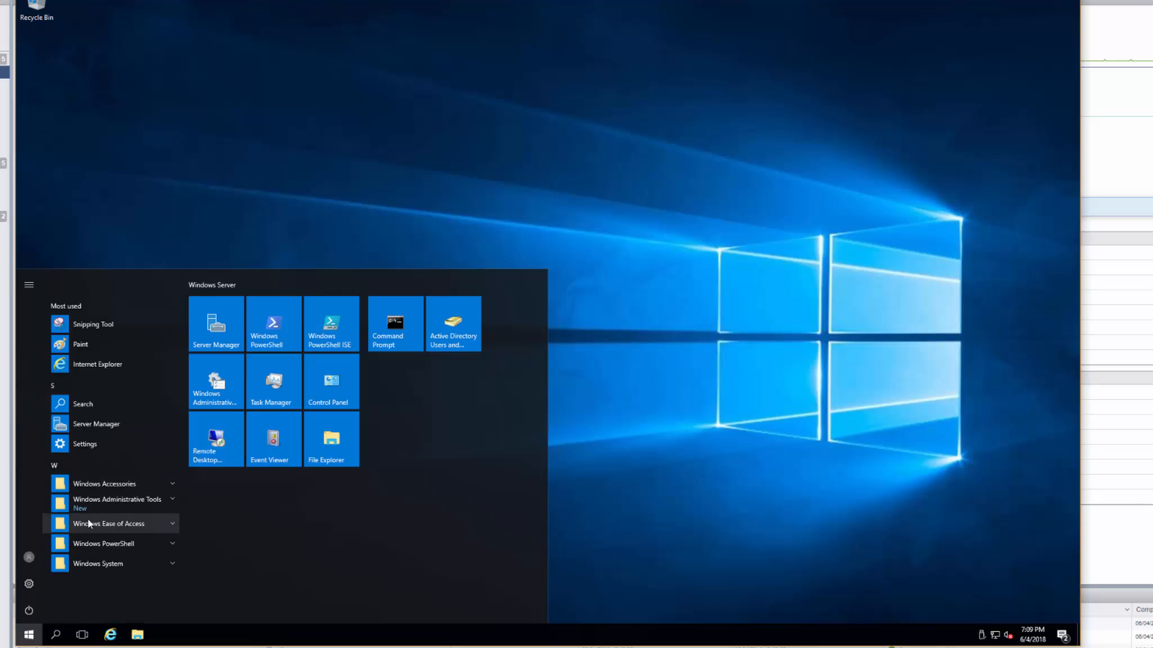
{"action": "left_click", "coordinate": [88, 502]}
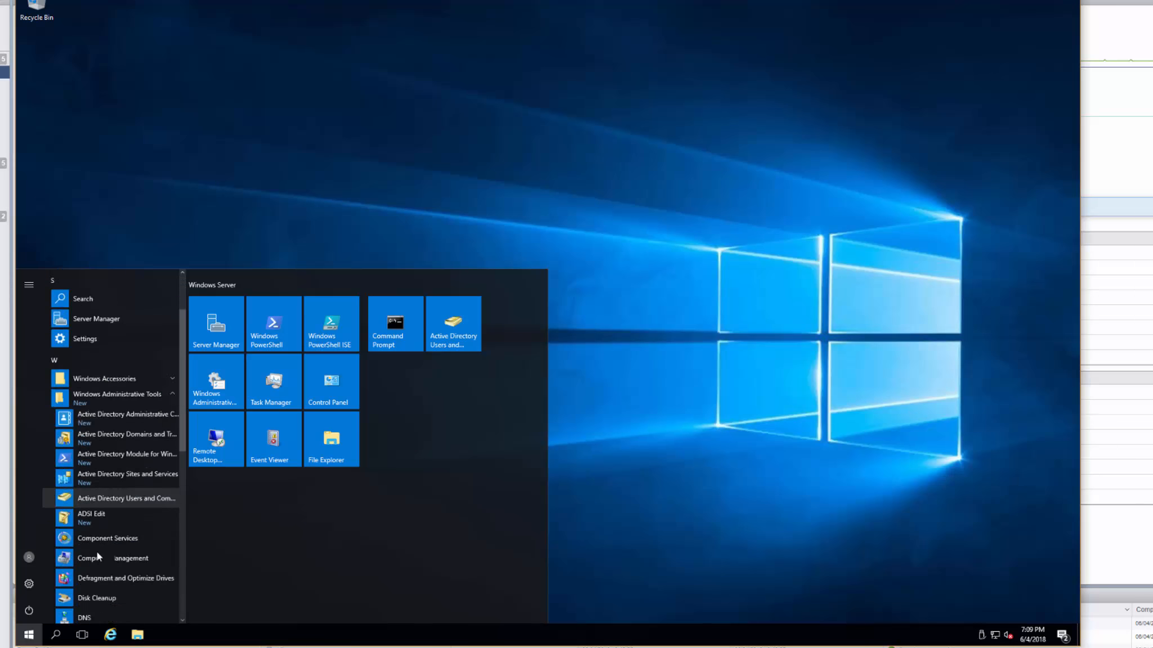
{"action": "scroll", "coordinate": [97, 553], "scroll_direction": "down", "scroll_amount": 2}
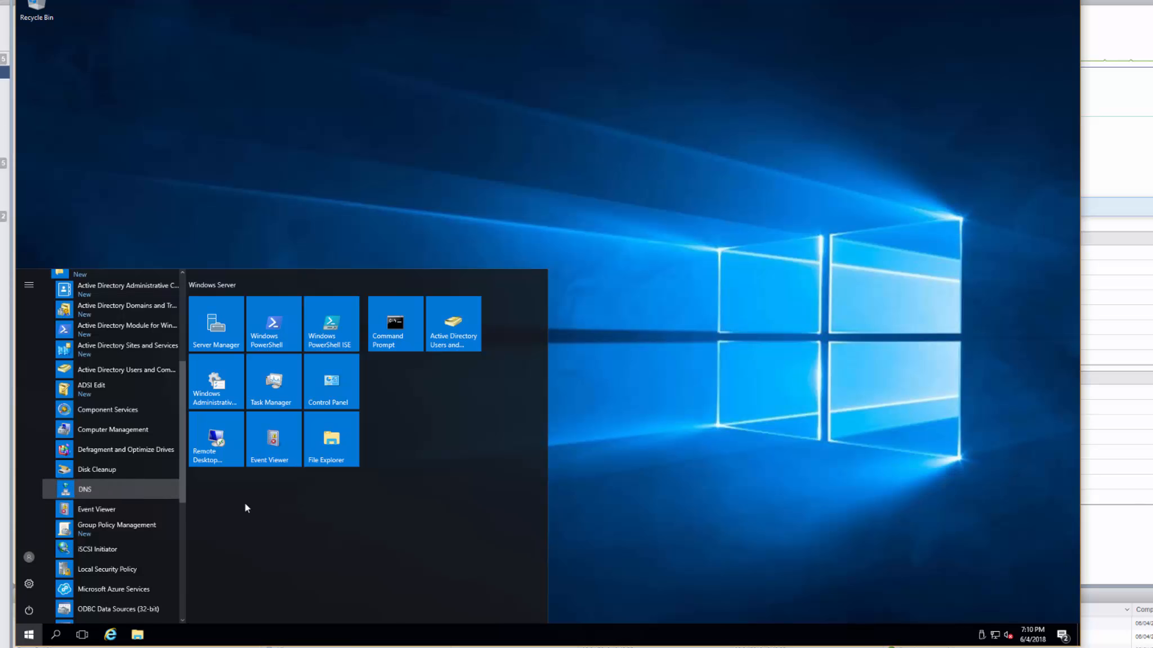
{"action": "right_click", "coordinate": [84, 487]}
{"action": "left_click", "coordinate": [84, 487]}
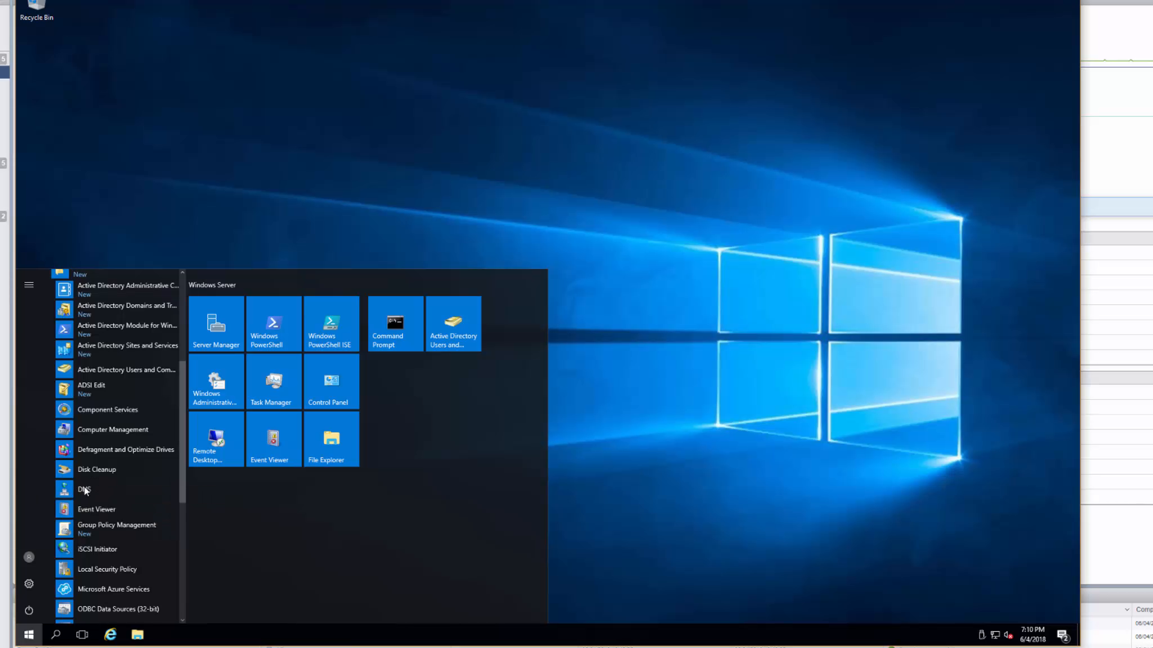
{"action": "right_click", "coordinate": [84, 489]}
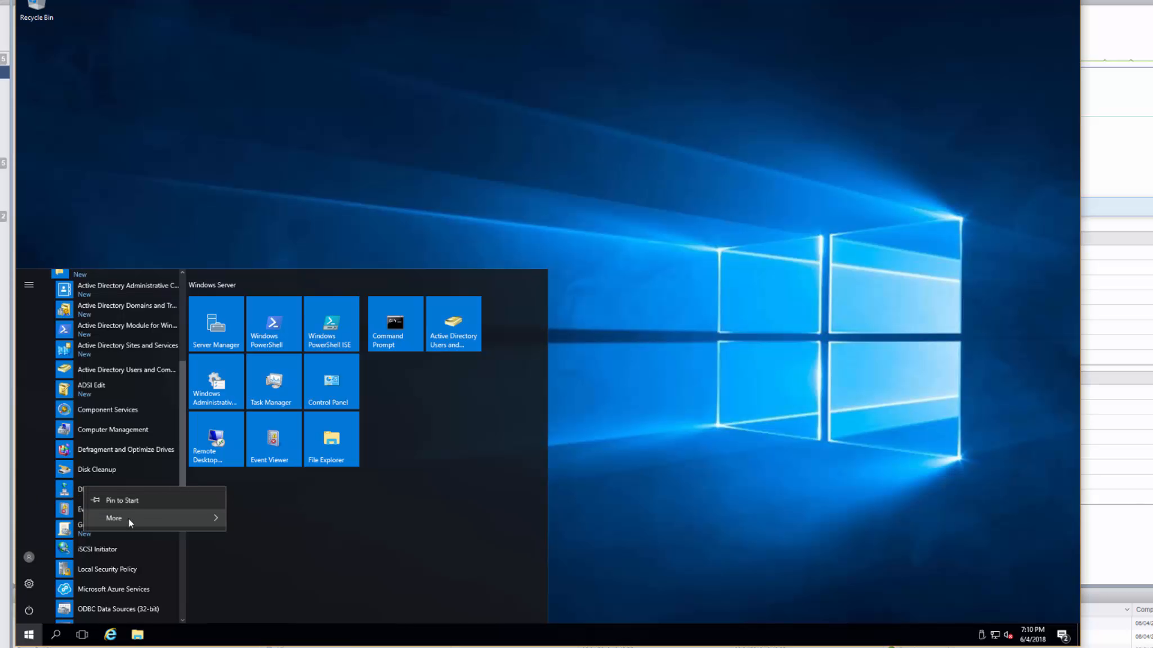
{"action": "left_click", "coordinate": [123, 502]}
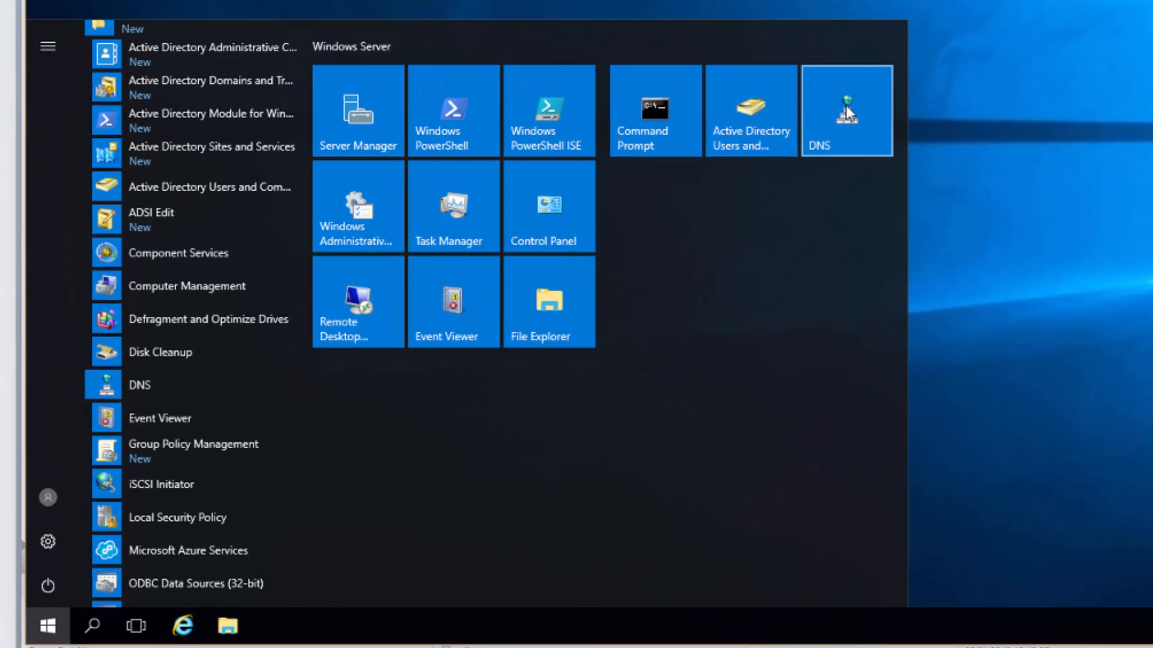
Move the Active Directory Users and Computers and DNS tiles into a new group named 'LaB Tools'.
{"action": "left_click_drag", "start_coordinate": [746, 126], "coordinate": [677, 286]}
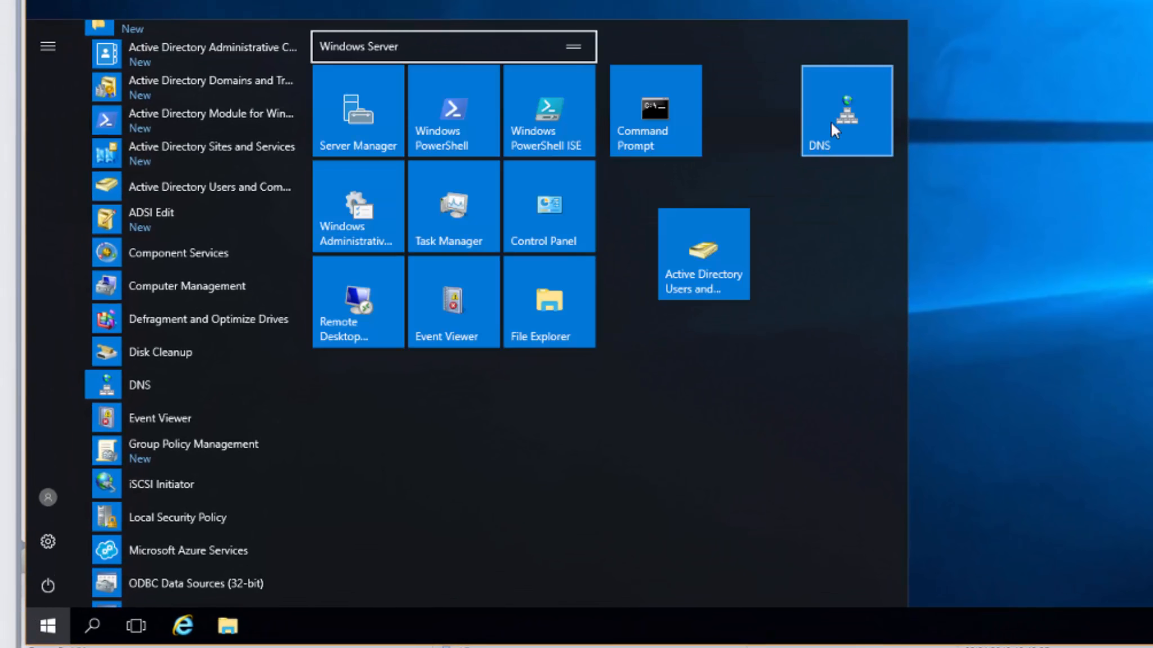
{"action": "left_click_drag", "start_coordinate": [830, 121], "coordinate": [778, 265]}
{"action": "left_click", "coordinate": [712, 185]}
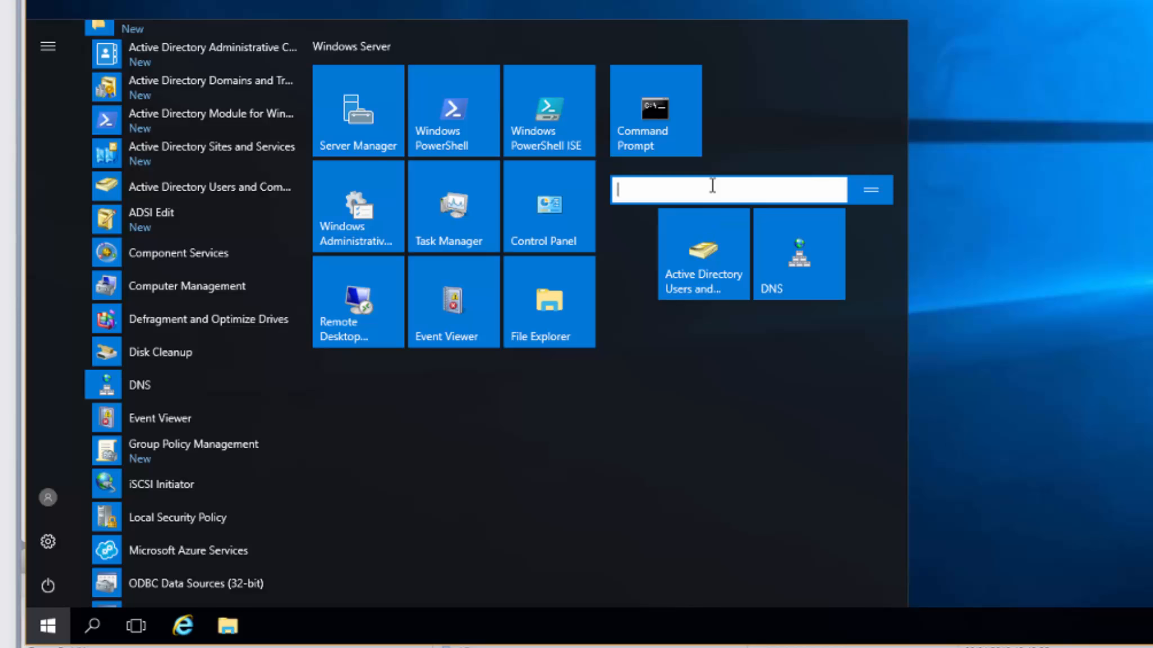
{"action": "type", "text": "LaB Tools"}
{"action": "left_click", "coordinate": [788, 267]}
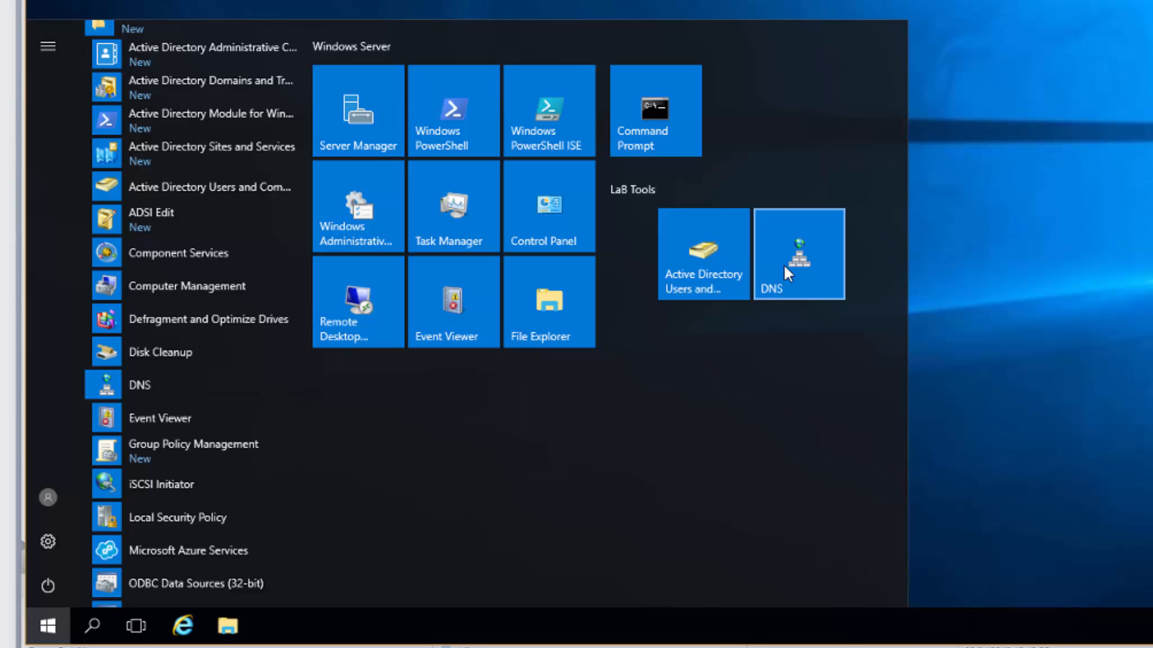
{"action": "left_click", "coordinate": [610, 1]}
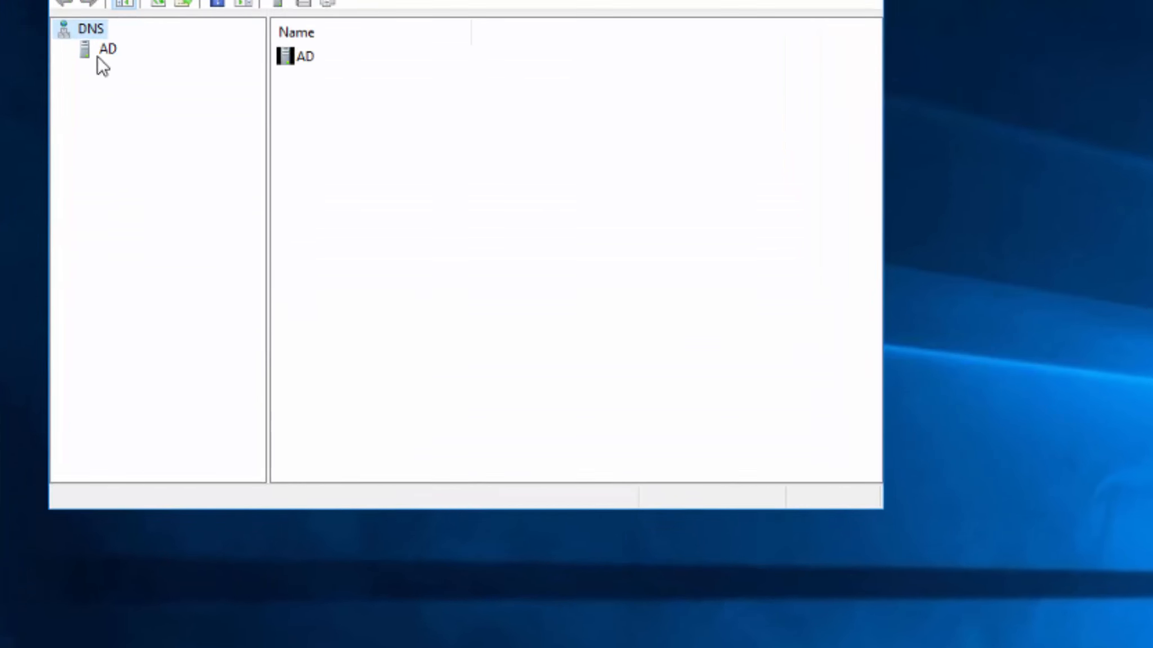
Expand AD's Forward Lookup Zones, open Testlab.local and select the ad host record (192.168.1.230).
{"action": "left_click", "coordinate": [101, 50]}
{"action": "double_click", "coordinate": [97, 163]}
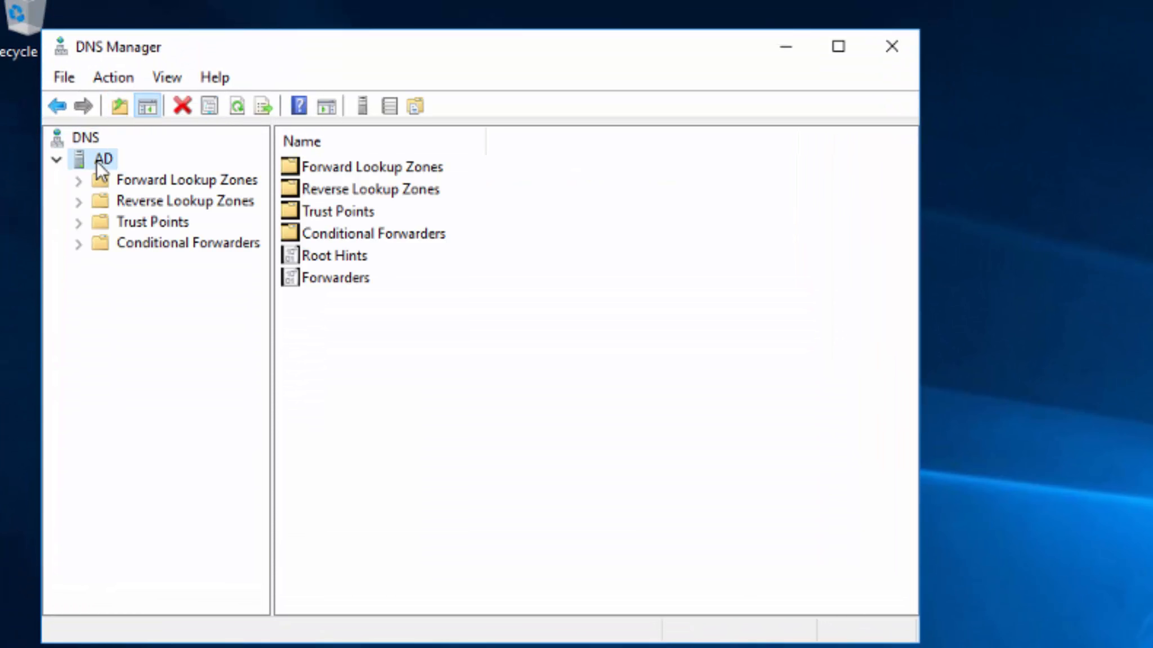
{"action": "left_click", "coordinate": [124, 200]}
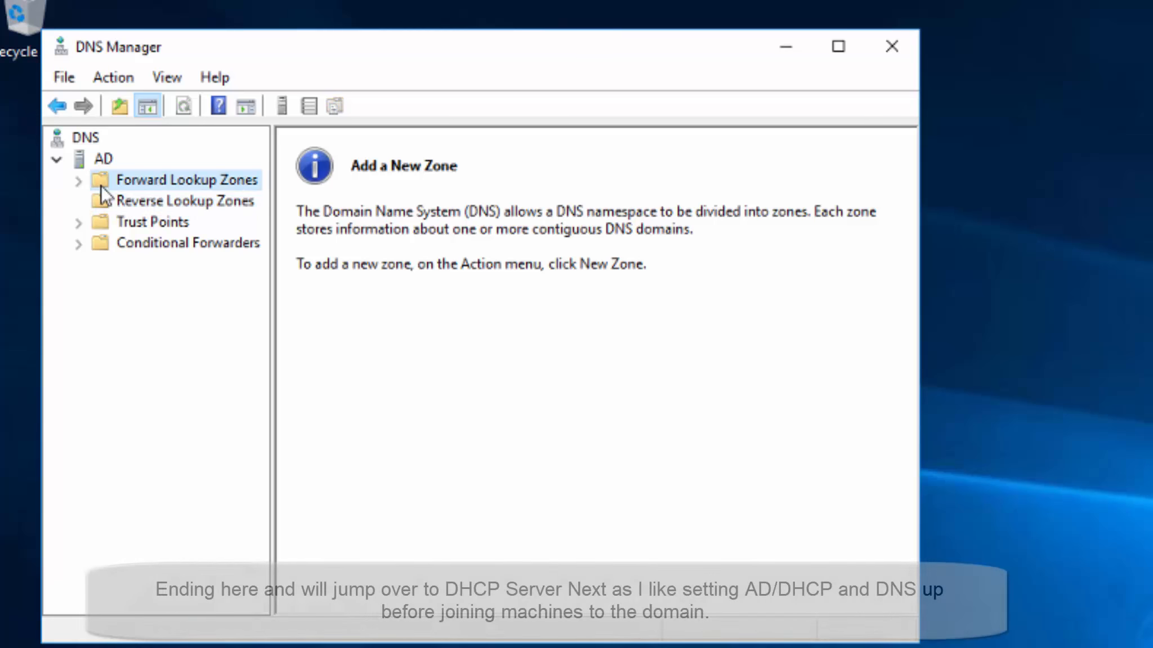
{"action": "double_click", "coordinate": [102, 186]}
{"action": "double_click", "coordinate": [156, 221]}
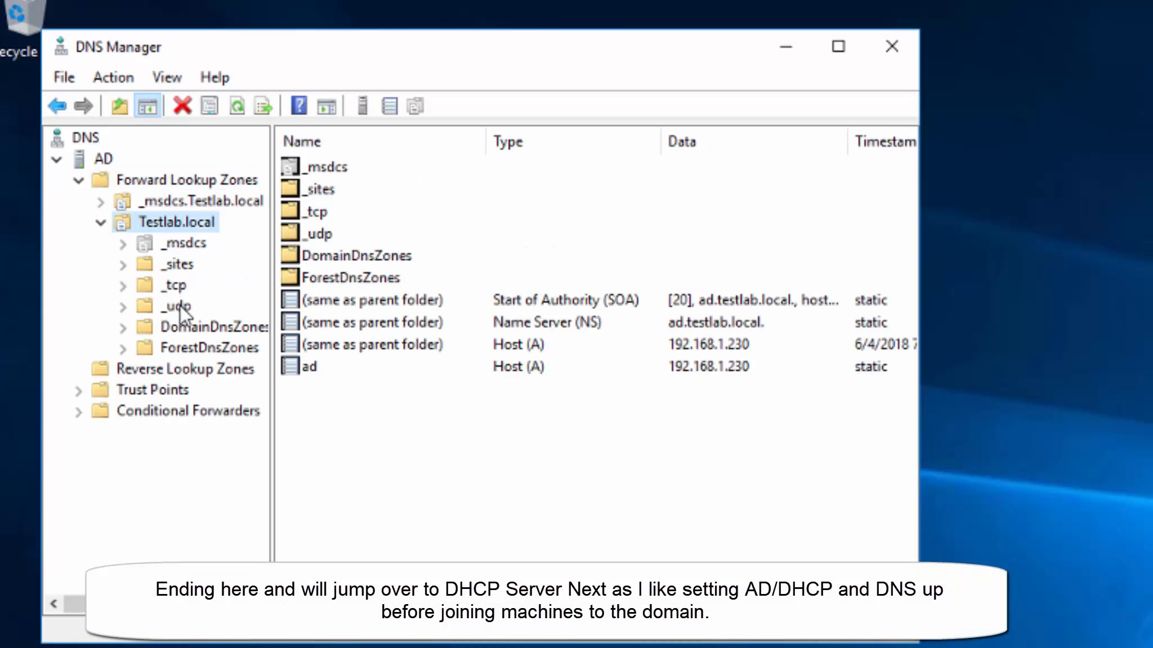
{"action": "left_click", "coordinate": [313, 366]}
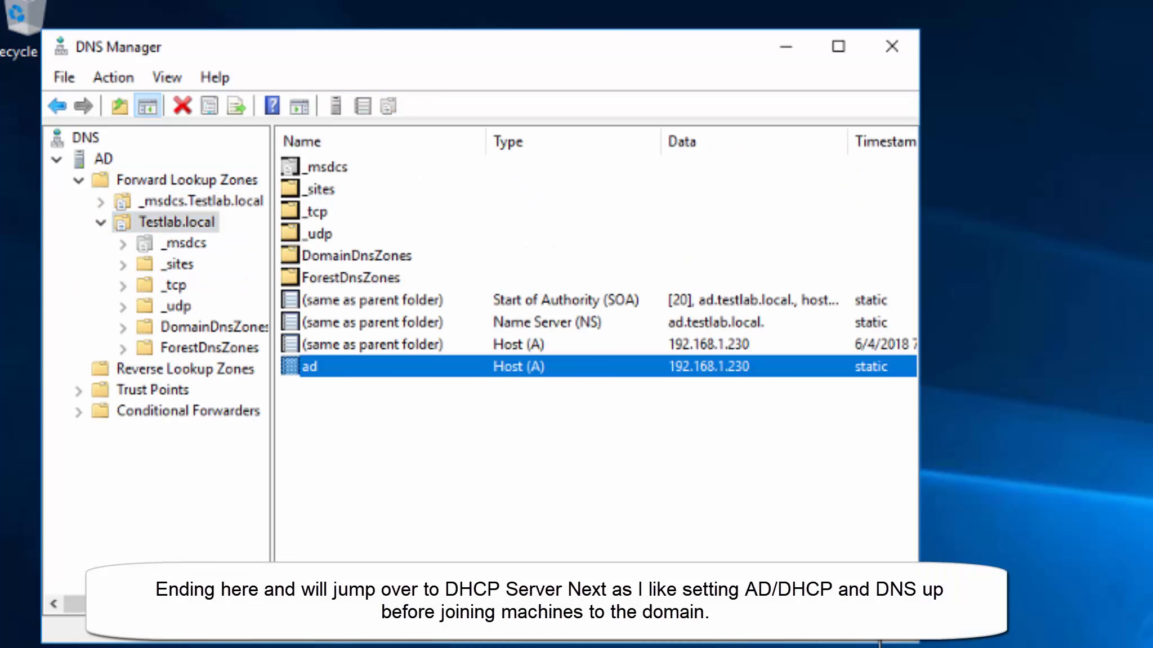